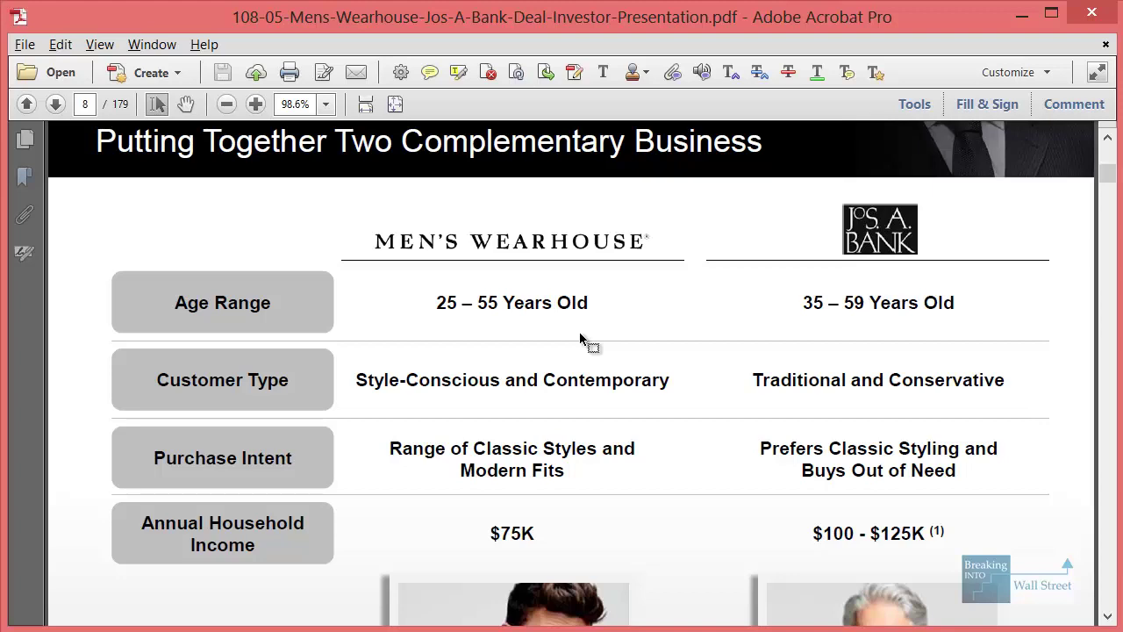
# Step: Switch to the merger-model workbook in Excel and highlight the opening lines on why synergies matter in the lesson outline
pyautogui.hotkey('alt', 'Tab')
pyautogui.moveTo(569, 260); pyautogui.dragTo(1041, 300)
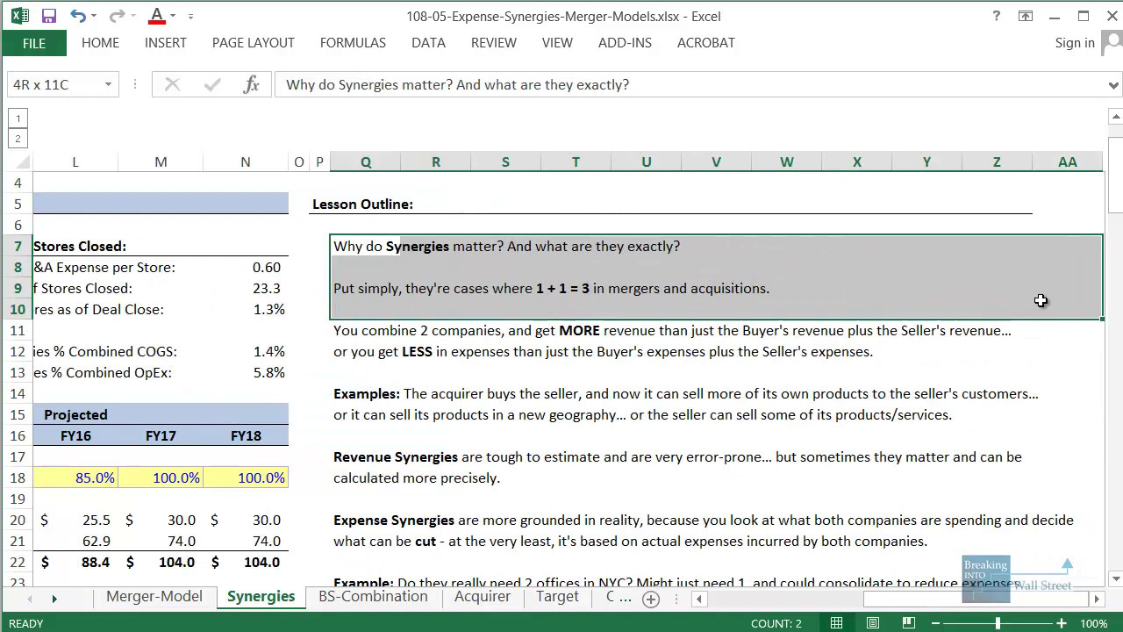
pyautogui.click(434, 286)
pyautogui.click(361, 238)
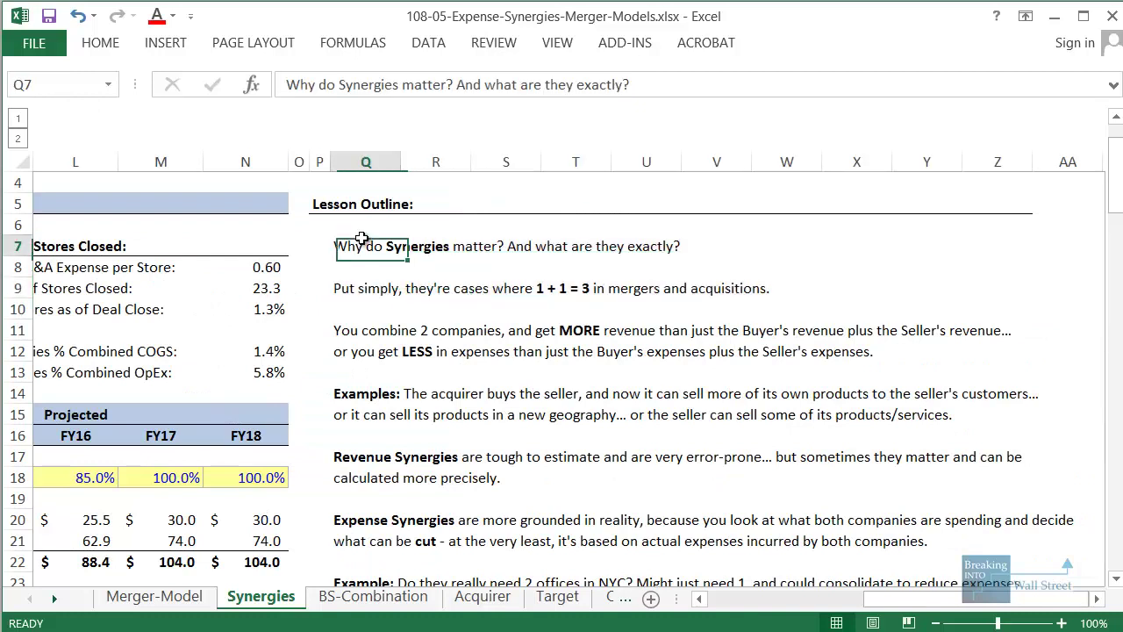
pyautogui.moveTo(362, 239); pyautogui.dragTo(898, 279)
pyautogui.scroll(-1, 632, 279)
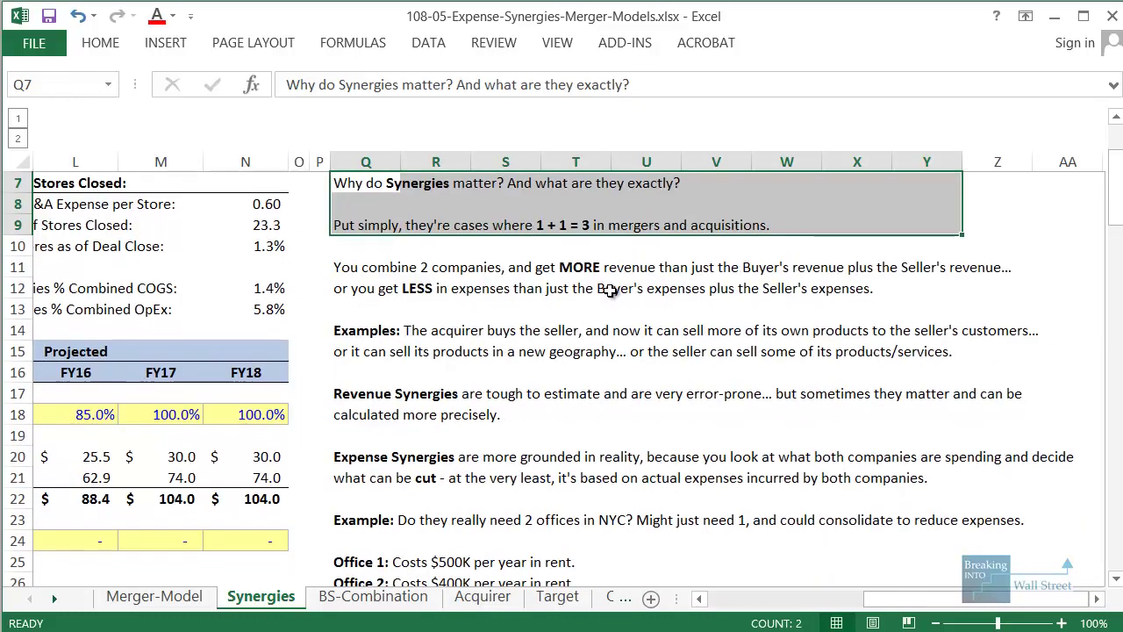
# Step: Examine the rest of the lesson outline through the office example to the three areas people get wrong about expense synergies
pyautogui.scroll(-6, 610, 290)
pyautogui.scroll(1, 439, 269)
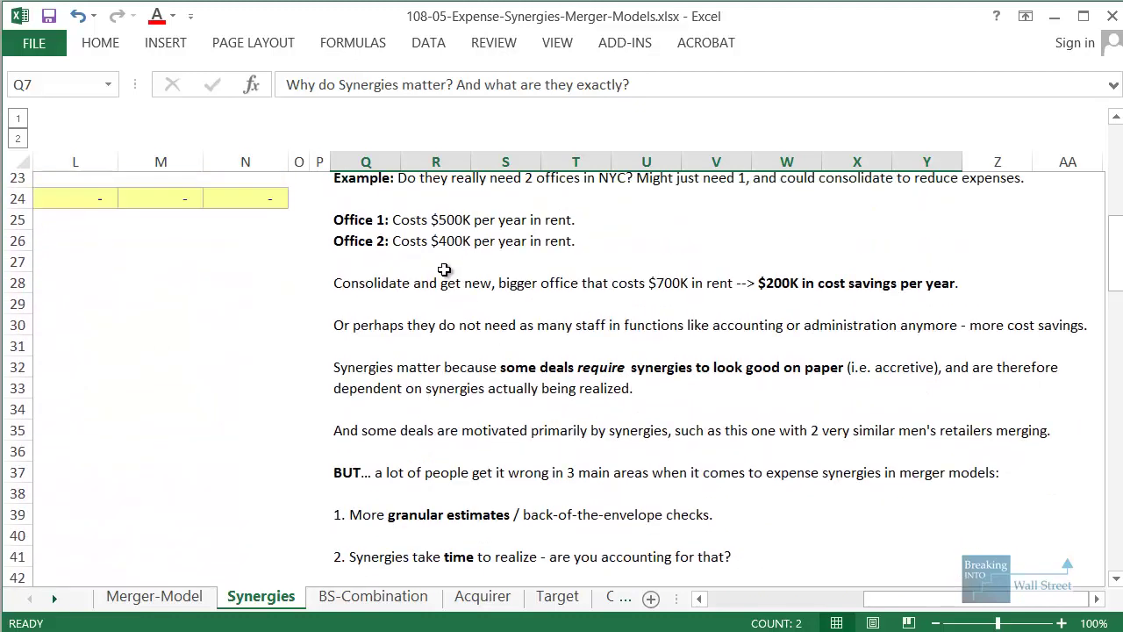
pyautogui.scroll(1, 445, 269)
pyautogui.moveTo(351, 198); pyautogui.dragTo(927, 333)
pyautogui.scroll(-2, 646, 330)
pyautogui.scroll(-3, 647, 330)
pyautogui.scroll(2, 606, 321)
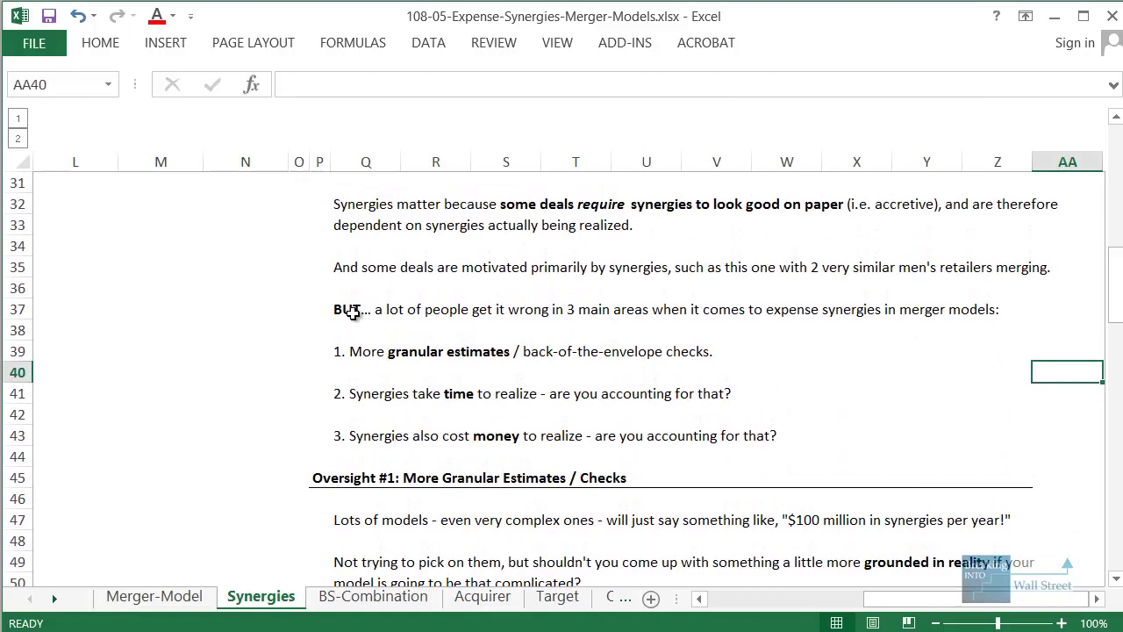
pyautogui.moveTo(298, 326); pyautogui.dragTo(895, 451)
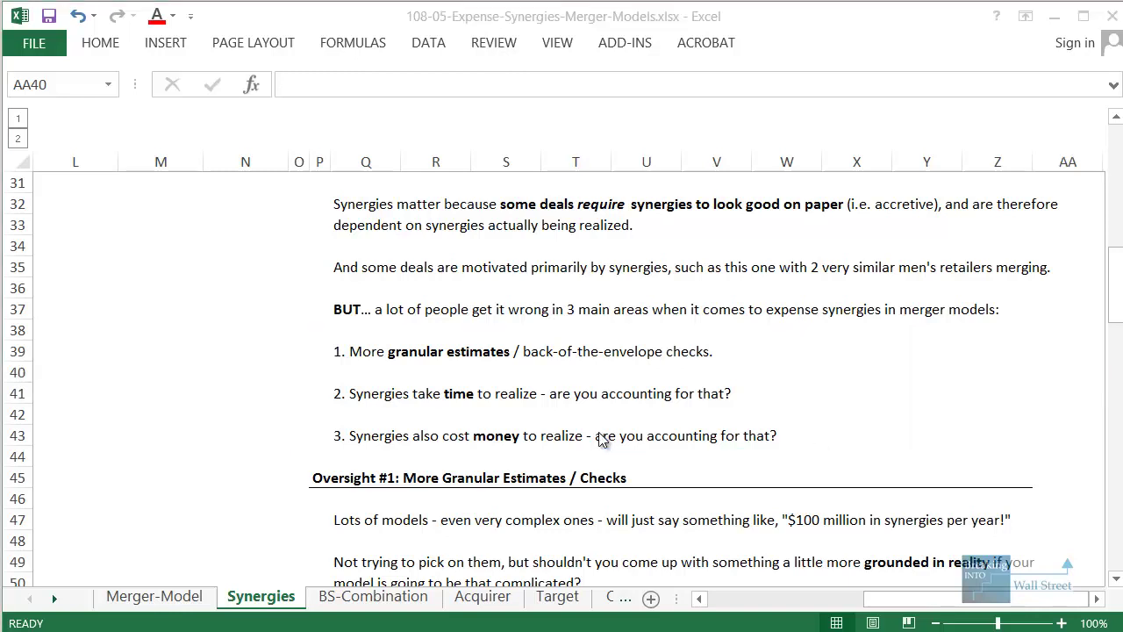
# Step: Return to the start of the lesson outline and point out the 1 + 1 = 3 description of synergies
pyautogui.scroll(10, 597, 430)
pyautogui.scroll(-2, 453, 373)
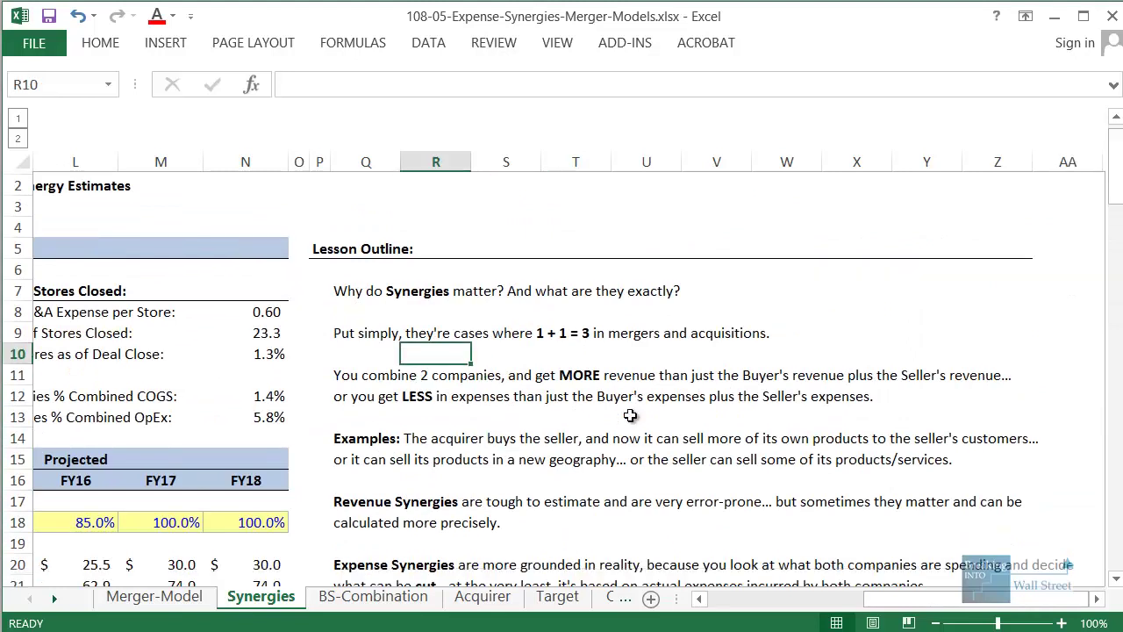
pyautogui.click(997, 384)
pyautogui.scroll(-1, 1013, 430)
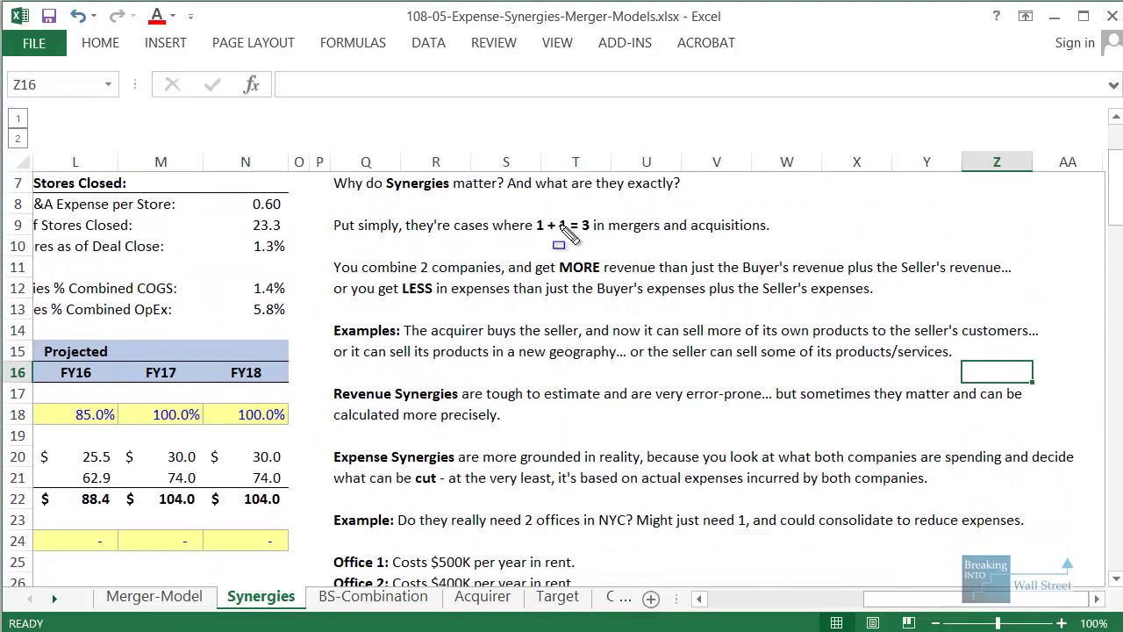
pyautogui.moveTo(604, 238); pyautogui.dragTo(807, 240)
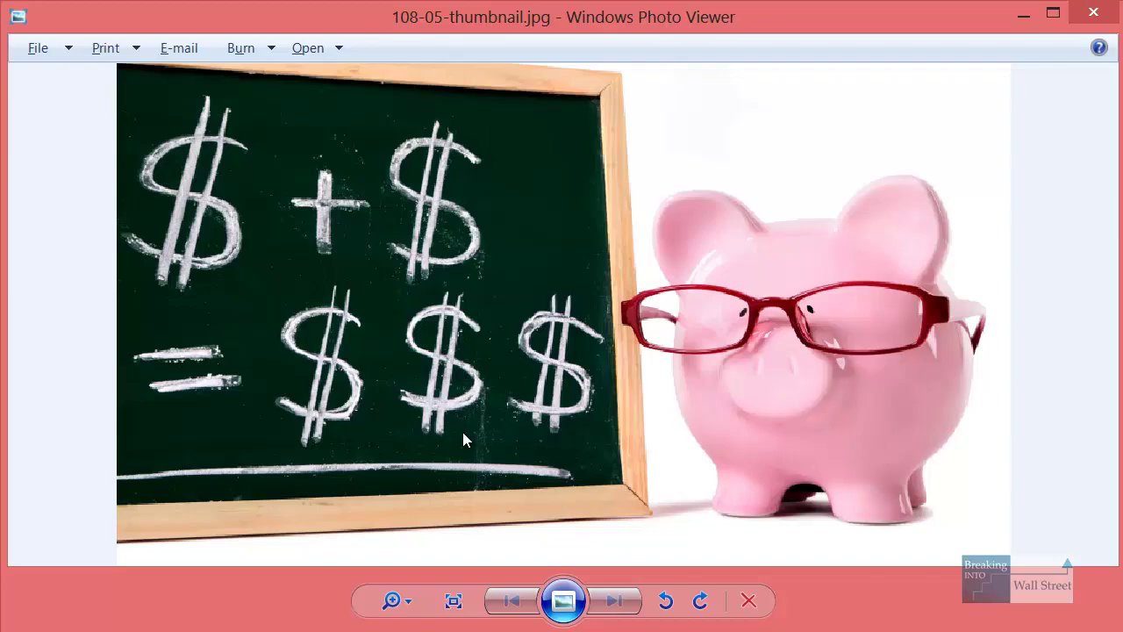
# Step: Switch back to the Excel workbook and box the outline lines on getting more revenue and less in expenses, one after the other
pyautogui.hotkey('alt', 'Tab')
pyautogui.moveTo(328, 254)
pyautogui.mouseDown()
pyautogui.moveTo(420, 283)
pyautogui.moveTo(588, 292)
pyautogui.moveTo(1027, 279)
pyautogui.mouseUp()
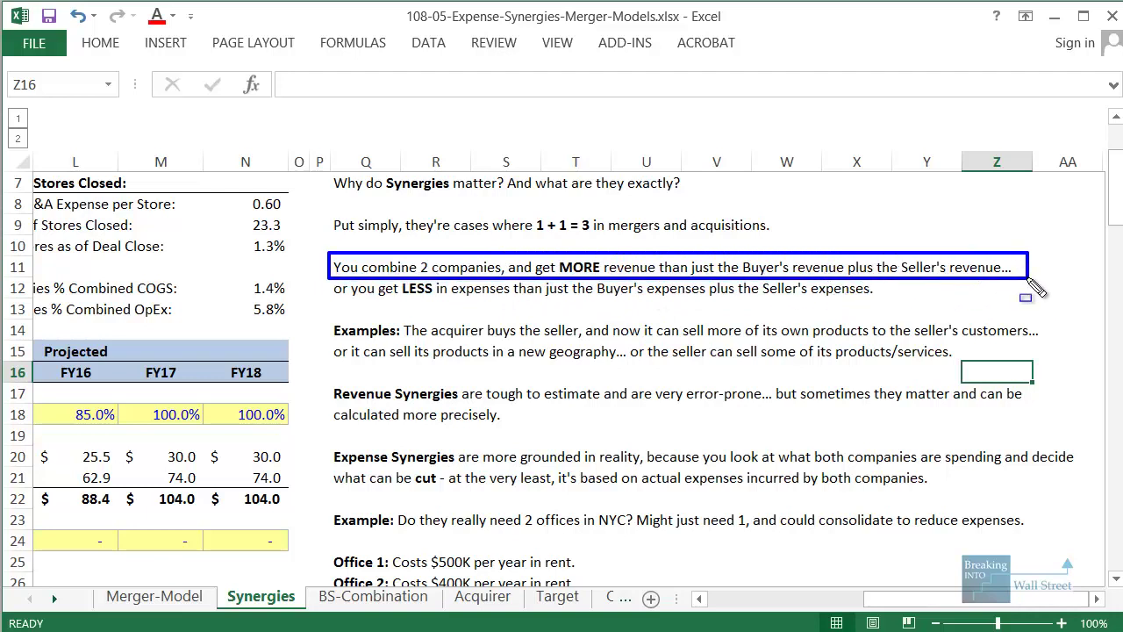
pyautogui.press('Escape')
pyautogui.click(368, 307)
pyautogui.moveTo(330, 279)
pyautogui.mouseDown()
pyautogui.moveTo(769, 327)
pyautogui.moveTo(900, 314)
pyautogui.moveTo(883, 300)
pyautogui.mouseUp()
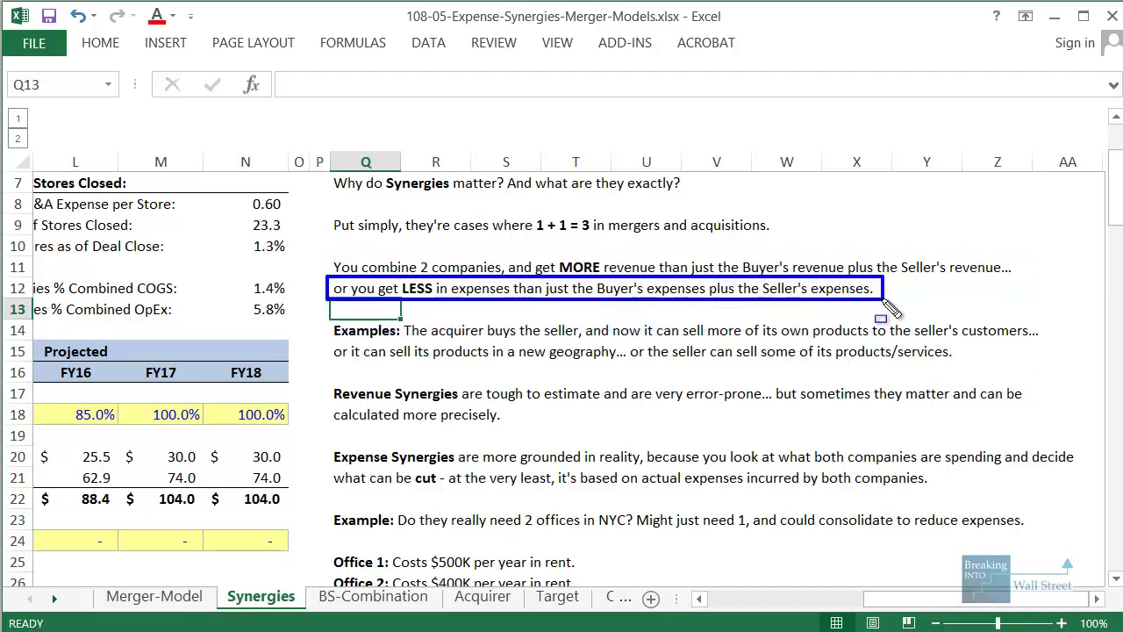
pyautogui.press('Escape')
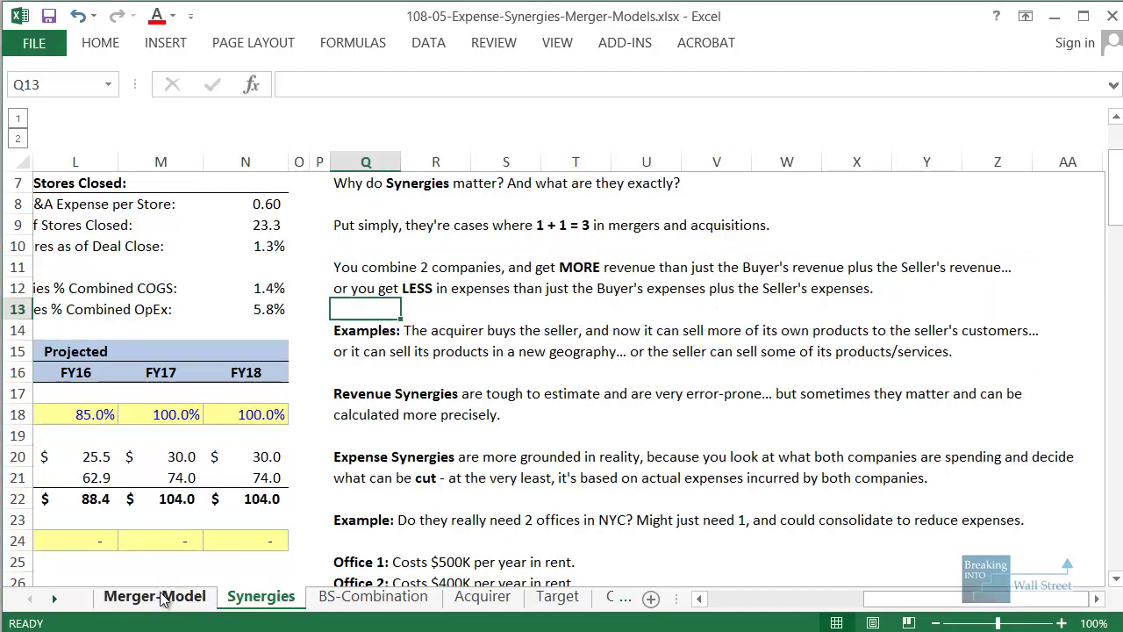
# Step: On the Merger-Model sheet, collapse the historical columns and box the acquirer and target revenue rows for FY14 to FY18
pyautogui.click(154, 596)
pyautogui.scroll(-3, 474, 458)
pyautogui.click(847, 456)
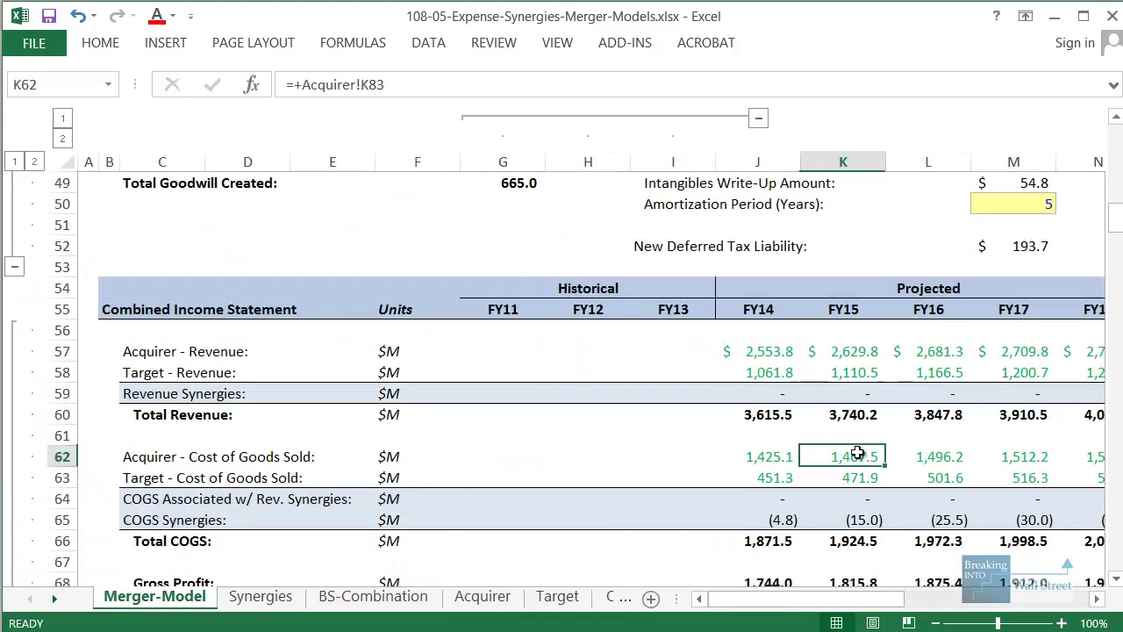
pyautogui.click(758, 118)
pyautogui.click(418, 393)
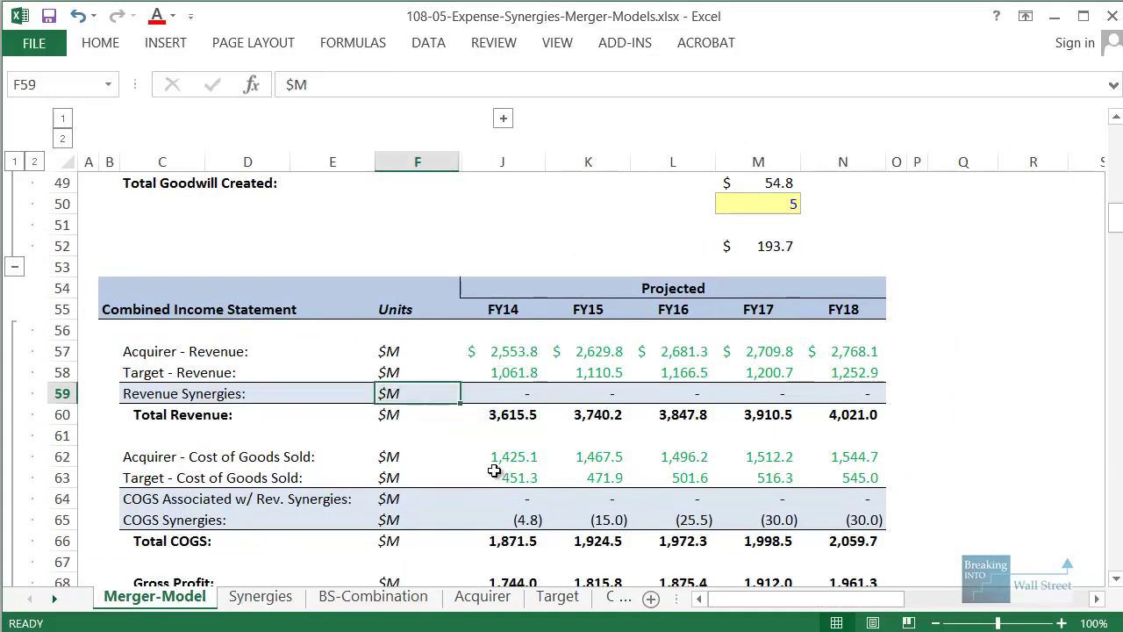
pyautogui.click(494, 474)
pyautogui.scroll(-1, 494, 471)
pyautogui.moveTo(462, 261)
pyautogui.mouseDown()
pyautogui.moveTo(518, 303)
pyautogui.moveTo(599, 325)
pyautogui.moveTo(866, 336)
pyautogui.moveTo(900, 324)
pyautogui.mouseUp()
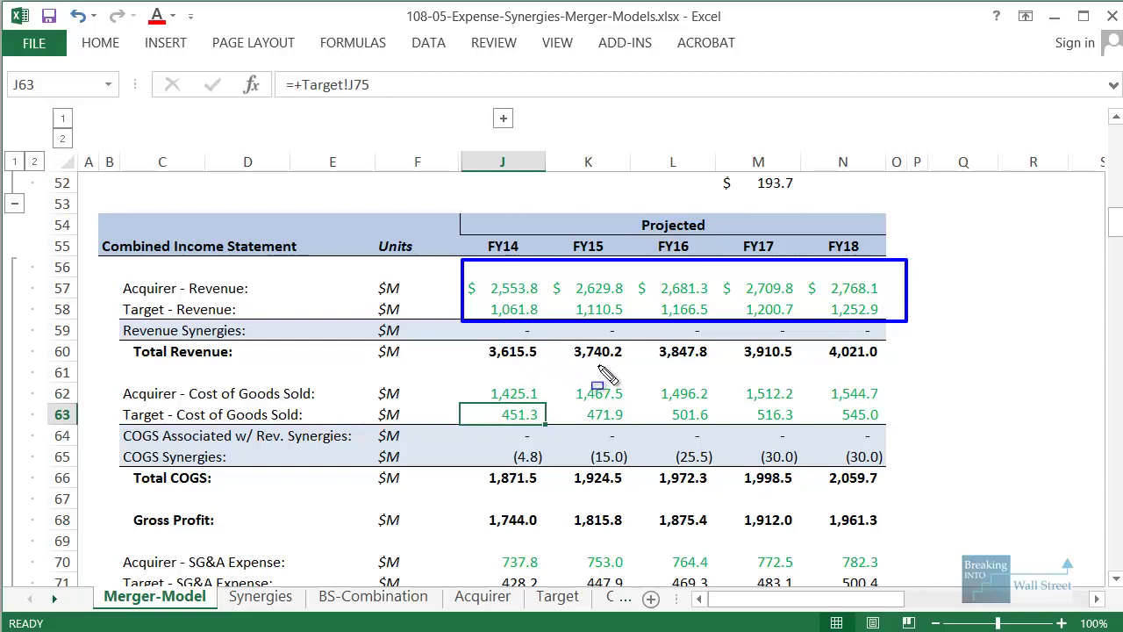
# Step: Enter trial revenue synergies of 50 for FY14, 100 for FY15 and 150 for FY16
pyautogui.click(494, 327)
pyautogui.write('50')
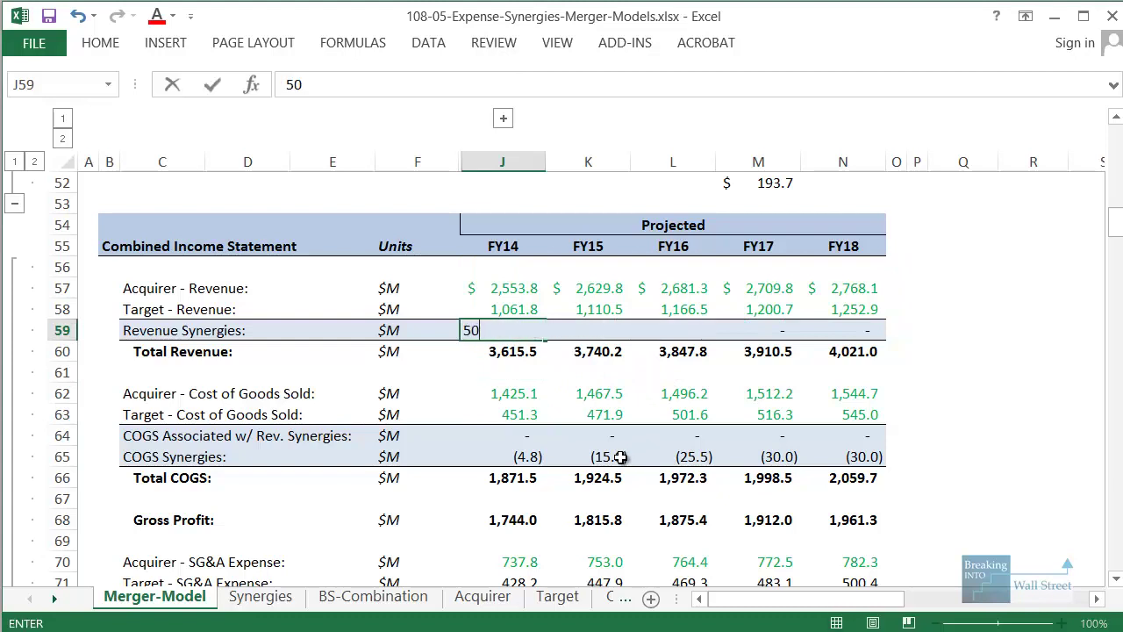
pyautogui.press('Tab')
pyautogui.write('100')
pyautogui.press('Tab')
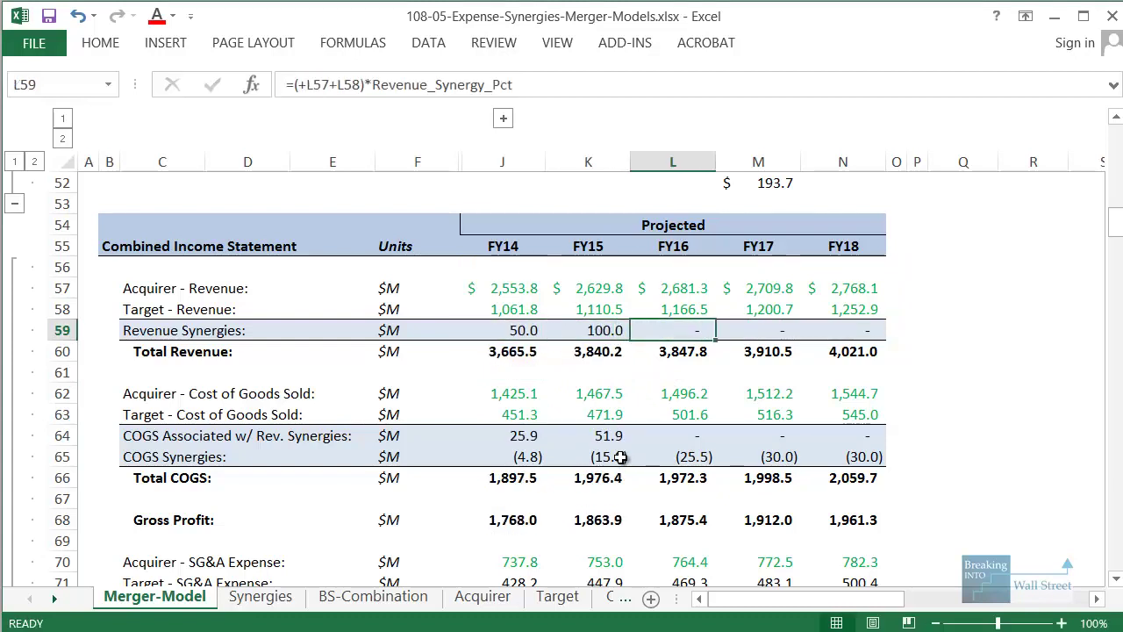
pyautogui.write('150')
pyautogui.hotkey('ctrl', 'Return')
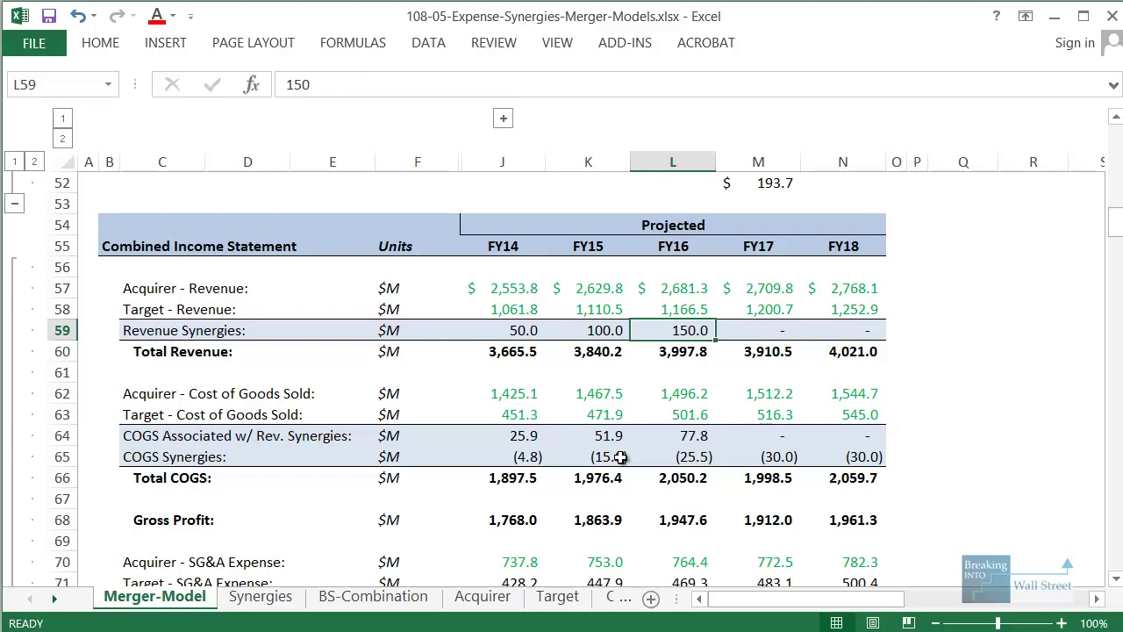
# Step: Highlight the Revenue Synergies row and box the FY14 to FY16 total revenue against the standalone acquirer and target revenues
pyautogui.hotkey('shift', 'space')
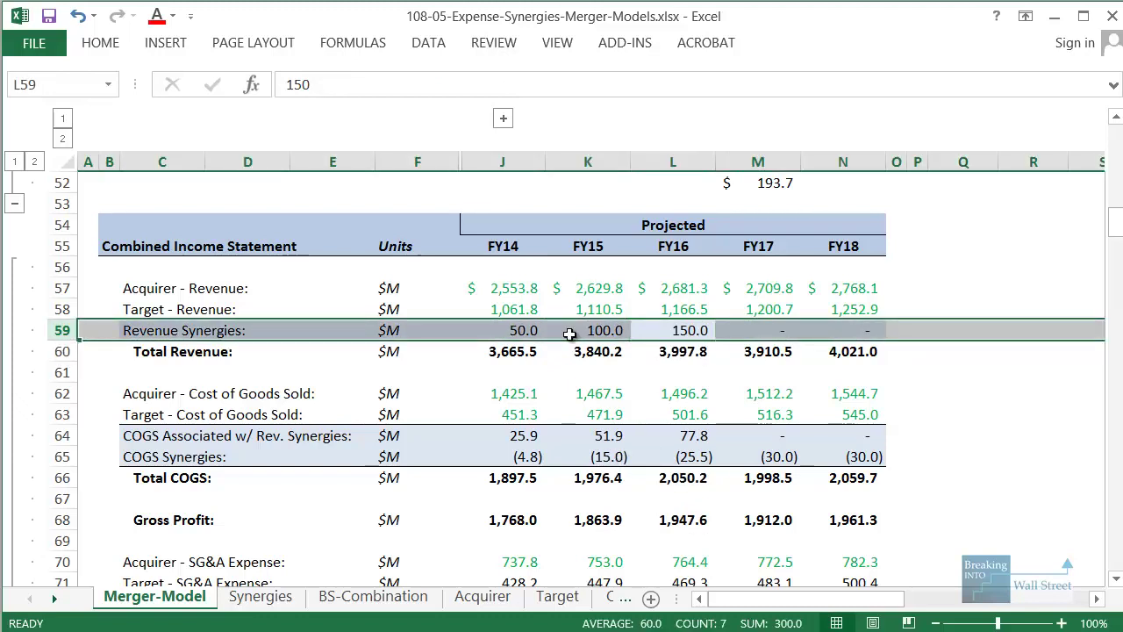
pyautogui.moveTo(476, 334)
pyautogui.mouseDown()
pyautogui.moveTo(811, 414)
pyautogui.moveTo(724, 372)
pyautogui.mouseUp()
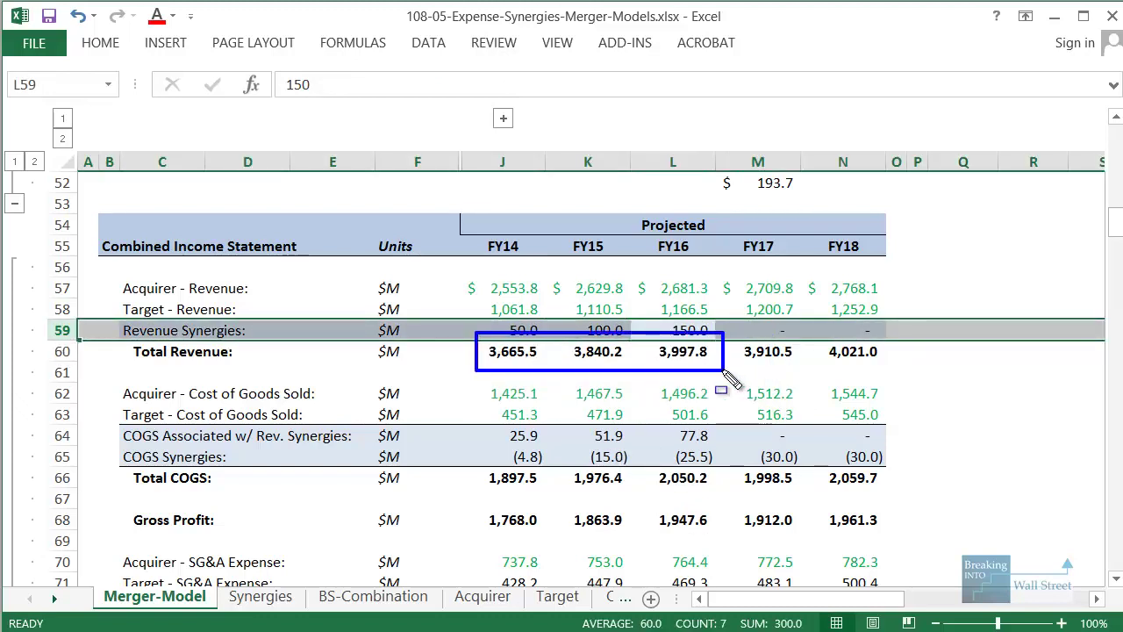
pyautogui.moveTo(465, 275); pyautogui.dragTo(725, 328)
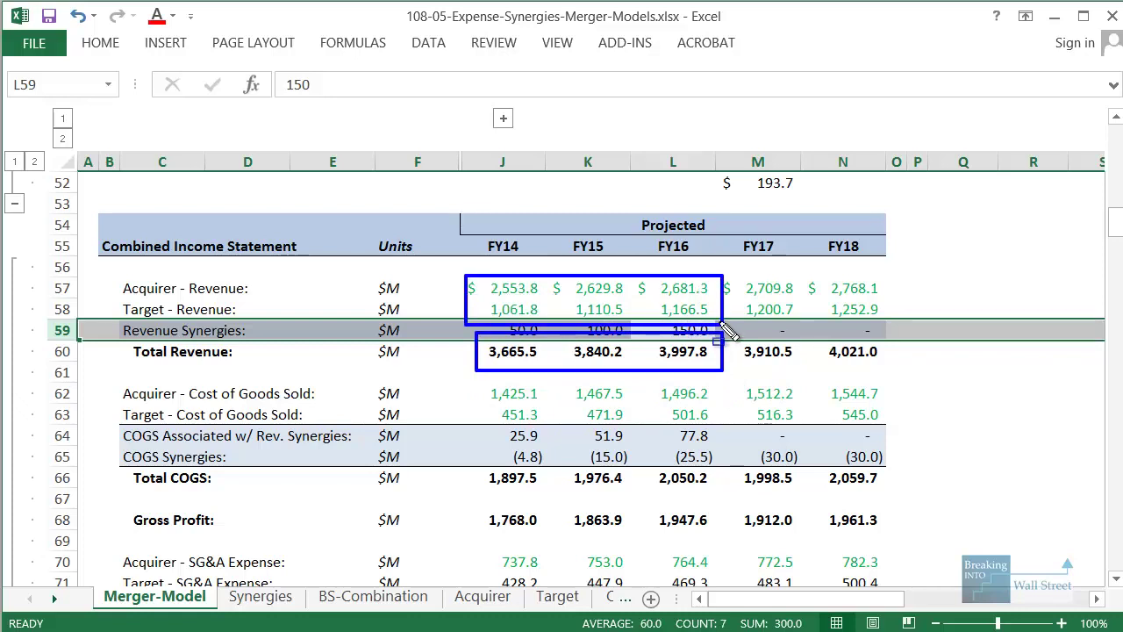
# Step: Return to the Synergies sheet and box both lines of revenue synergy examples in the lesson outline
pyautogui.hotkey('ctrl', 'pagedown')
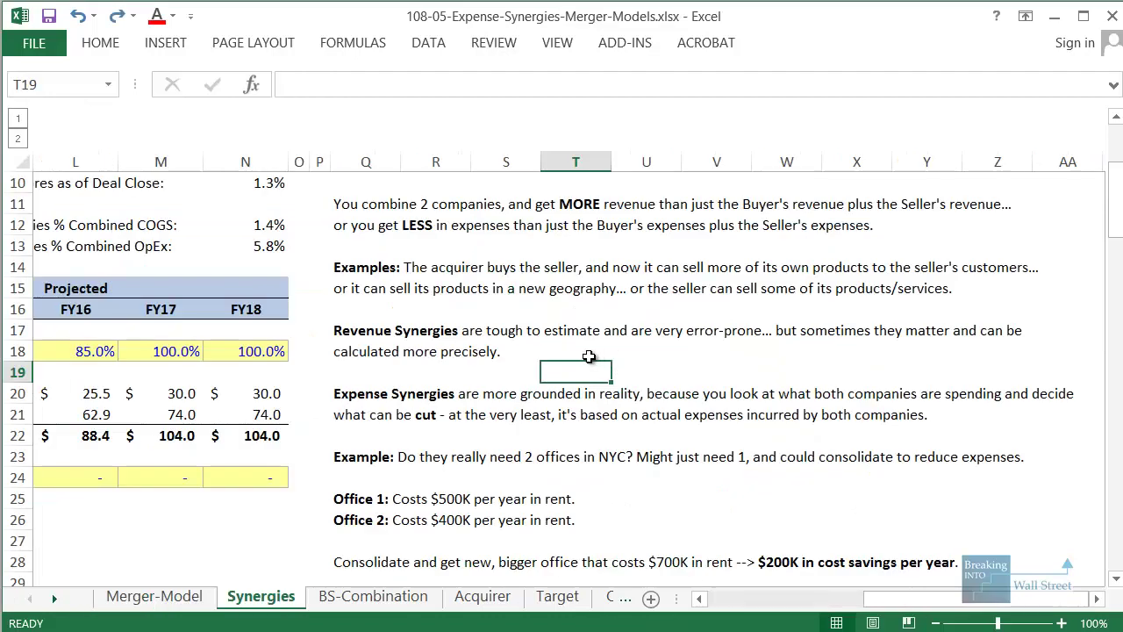
pyautogui.scroll(-1, 625, 319)
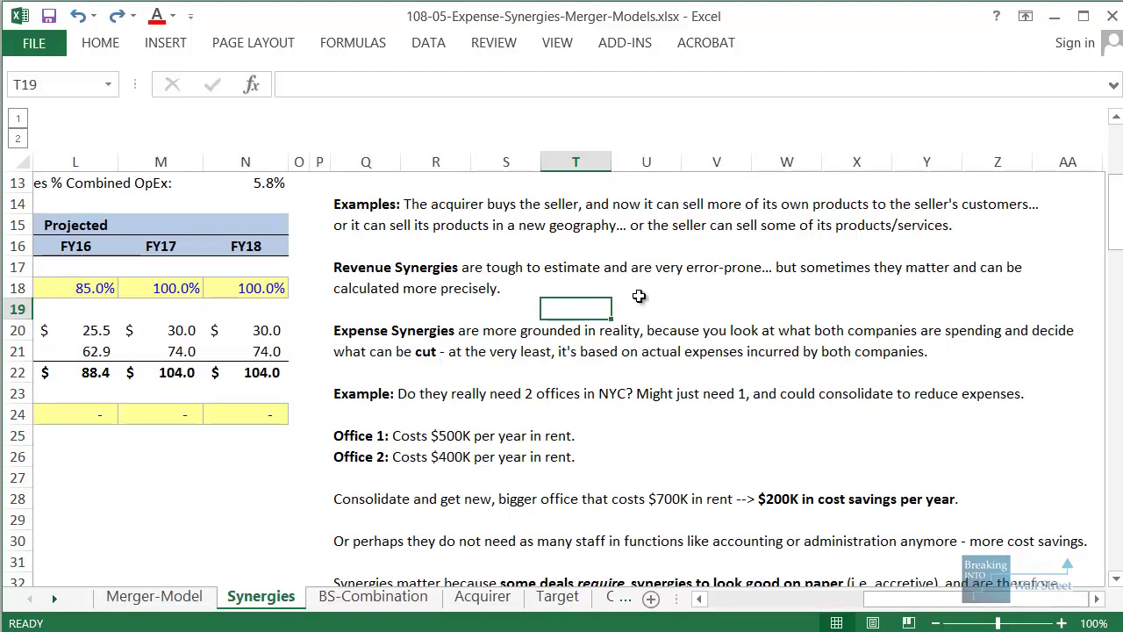
pyautogui.moveTo(400, 191)
pyautogui.mouseDown()
pyautogui.moveTo(553, 232)
pyautogui.moveTo(834, 233)
pyautogui.moveTo(1057, 216)
pyautogui.mouseUp()
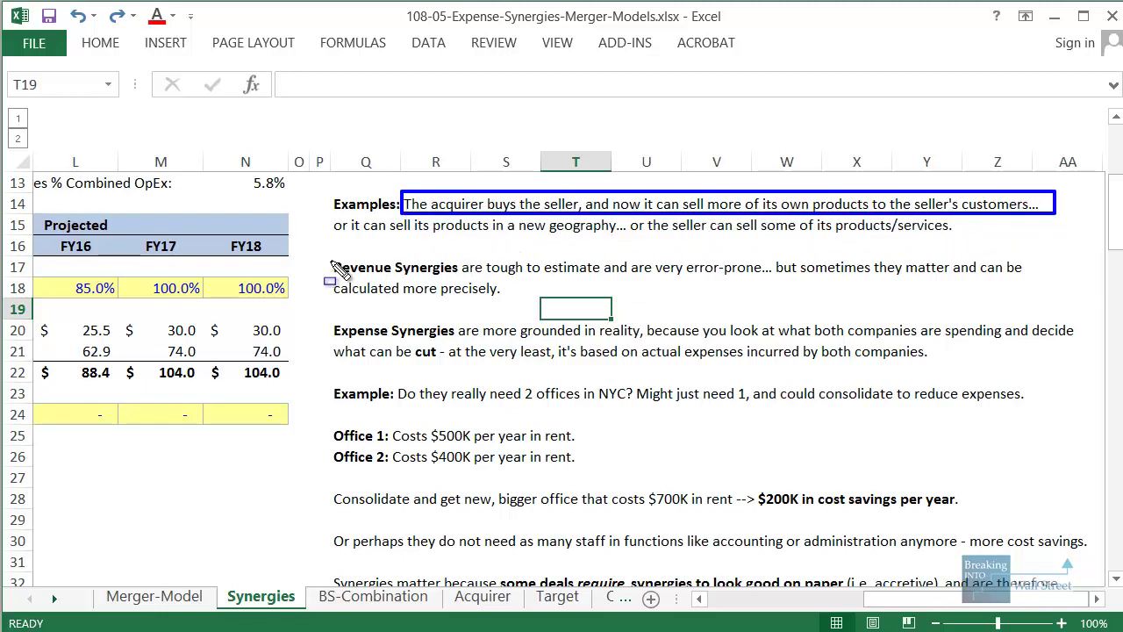
pyautogui.moveTo(332, 228); pyautogui.dragTo(1009, 225)
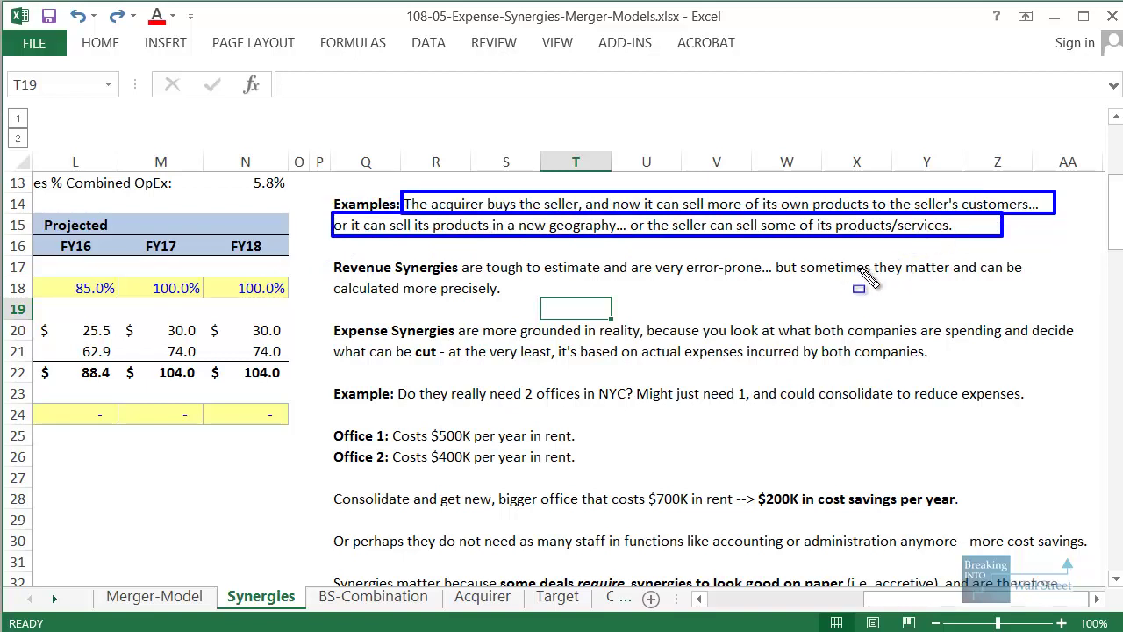
pyautogui.press('Escape')
pyautogui.scroll(-1, 566, 279)
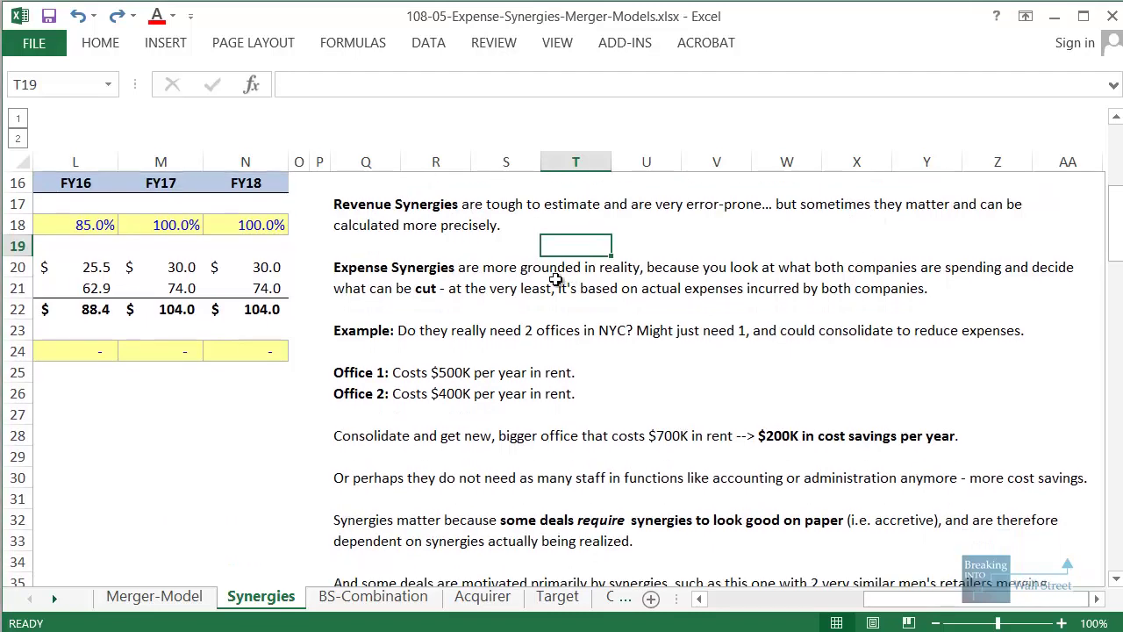
# Step: Highlight the outline paragraph on revenue synergies being tough to estimate
pyautogui.moveTo(333, 201); pyautogui.dragTo(1028, 227)
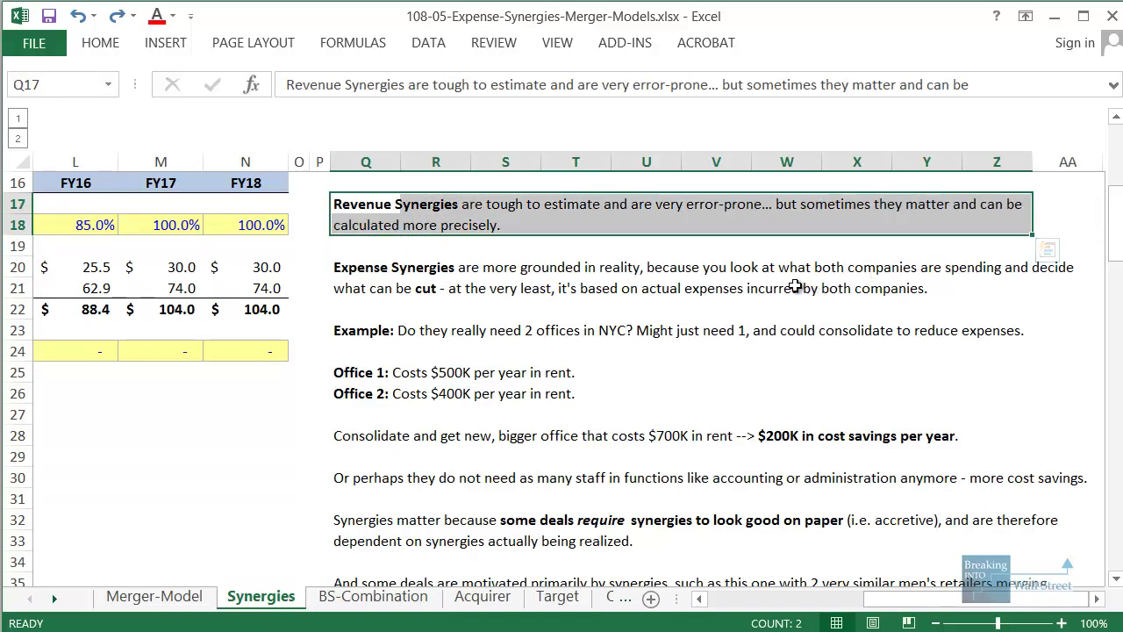
pyautogui.scroll(-1, 713, 308)
pyautogui.click(713, 308)
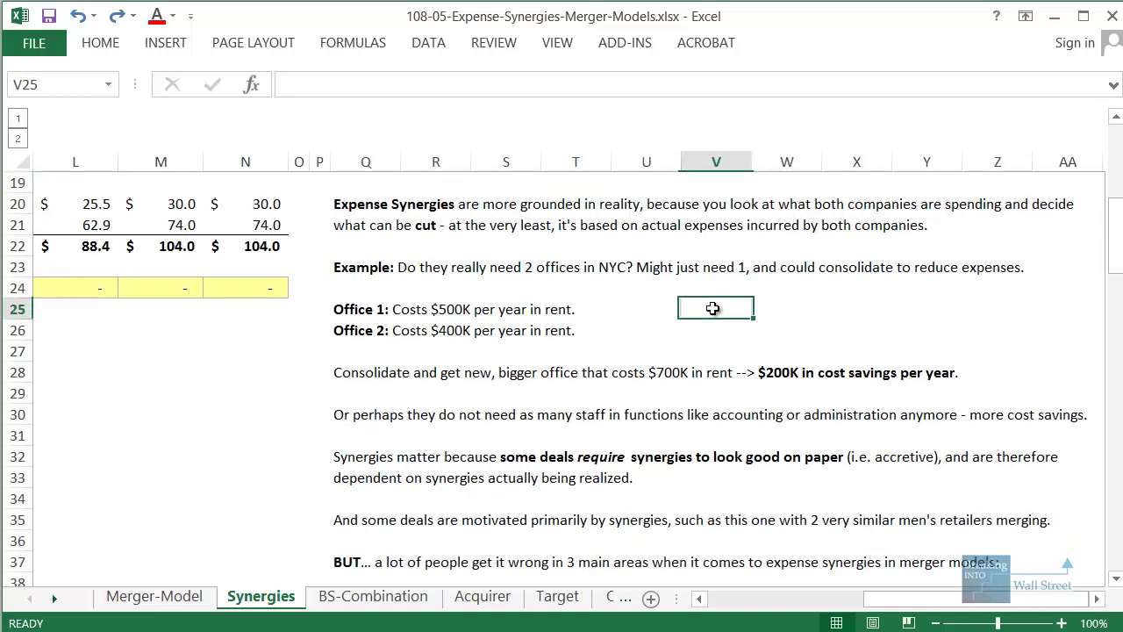
# Step: Highlight and box the outline paragraph on expense synergies being more grounded in reality
pyautogui.moveTo(338, 203); pyautogui.dragTo(1027, 323)
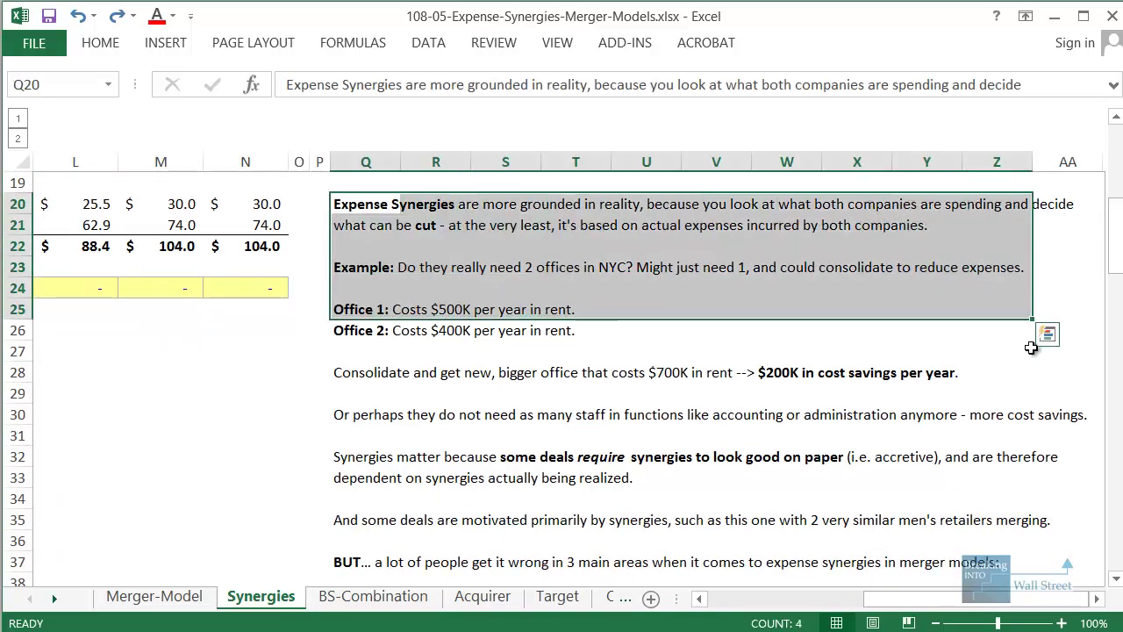
pyautogui.click(1040, 367)
pyautogui.scroll(-1, 1035, 360)
pyautogui.scroll(1, 1035, 360)
pyautogui.moveTo(324, 186); pyautogui.dragTo(1095, 250)
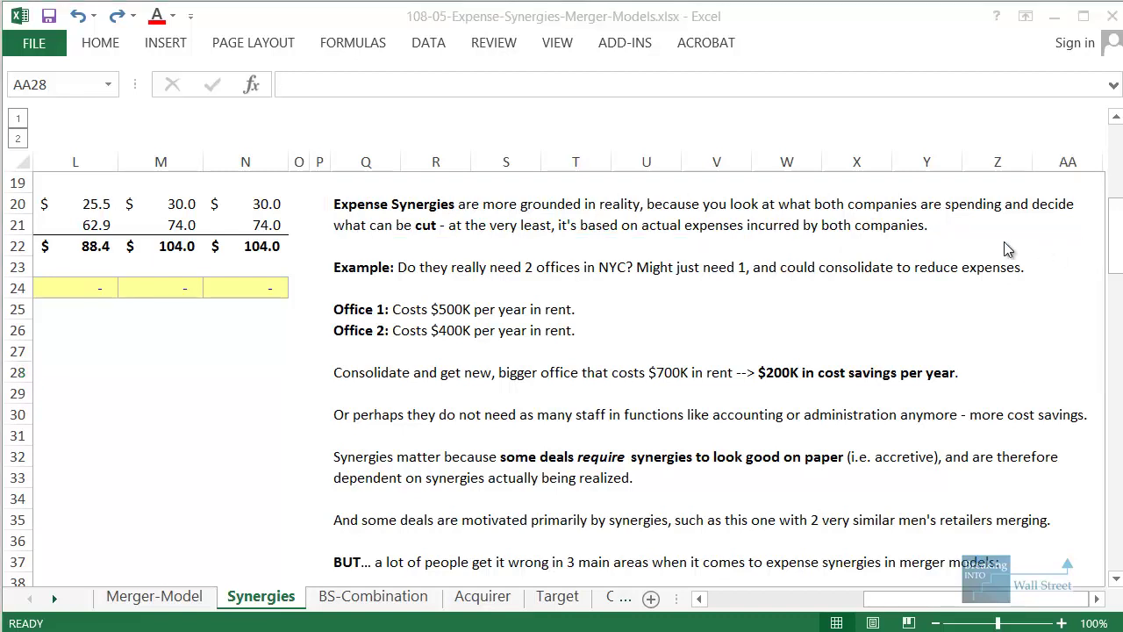
# Step: On the Merger-Model sheet, box the OpEx Synergies figures and the acquirer and target SG&A and rental expense rows
pyautogui.click(171, 596)
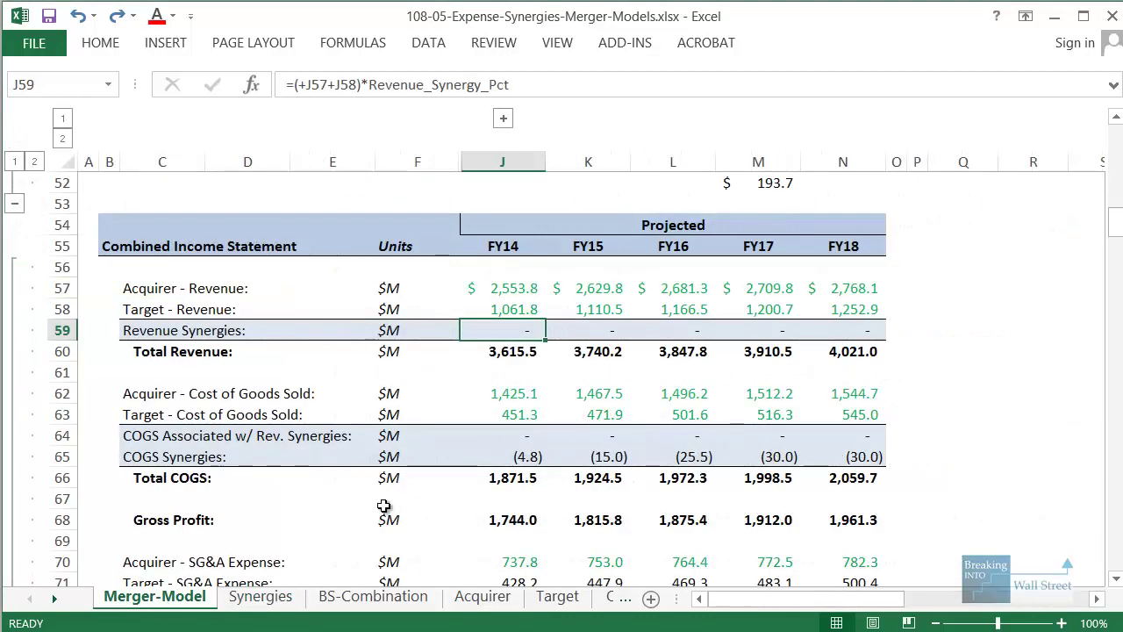
pyautogui.scroll(-4, 397, 481)
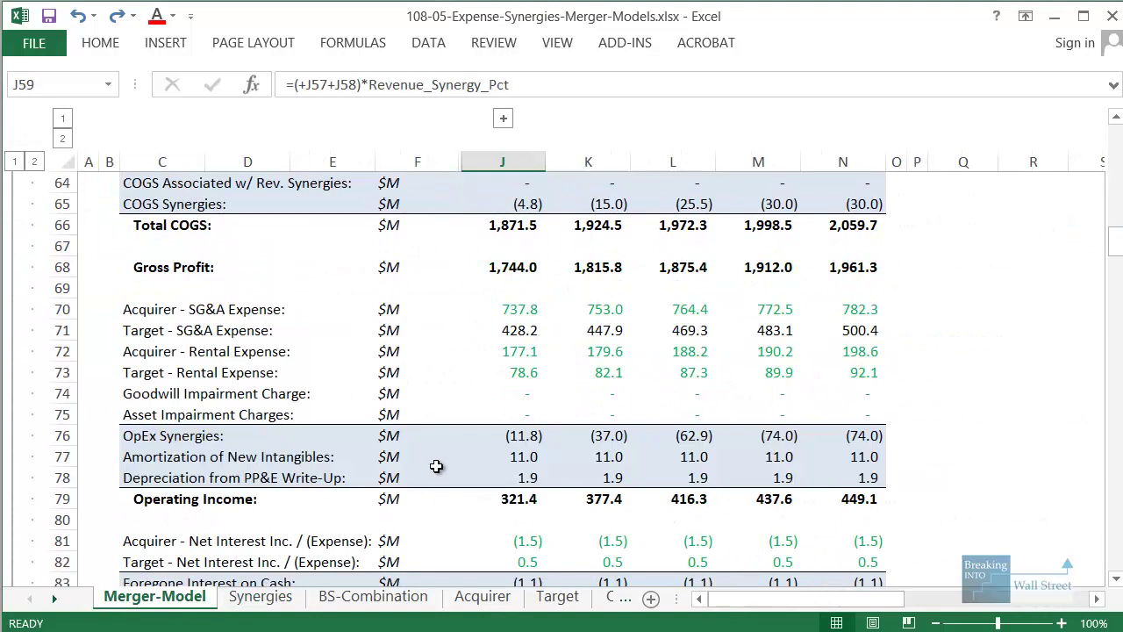
pyautogui.scroll(-1, 497, 392)
pyautogui.moveTo(511, 373); pyautogui.dragTo(868, 372)
pyautogui.click(958, 429)
pyautogui.moveTo(482, 351); pyautogui.dragTo(909, 386)
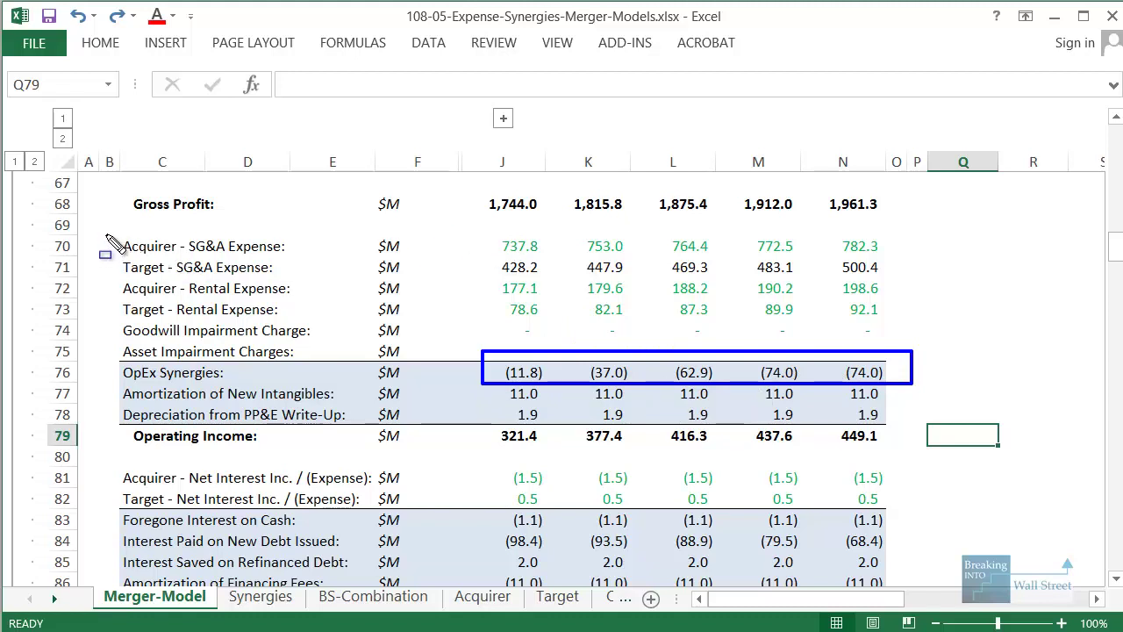
pyautogui.moveTo(108, 235)
pyautogui.mouseDown()
pyautogui.moveTo(281, 257)
pyautogui.moveTo(310, 284)
pyautogui.moveTo(440, 305)
pyautogui.moveTo(905, 328)
pyautogui.moveTo(897, 322)
pyautogui.mouseUp()
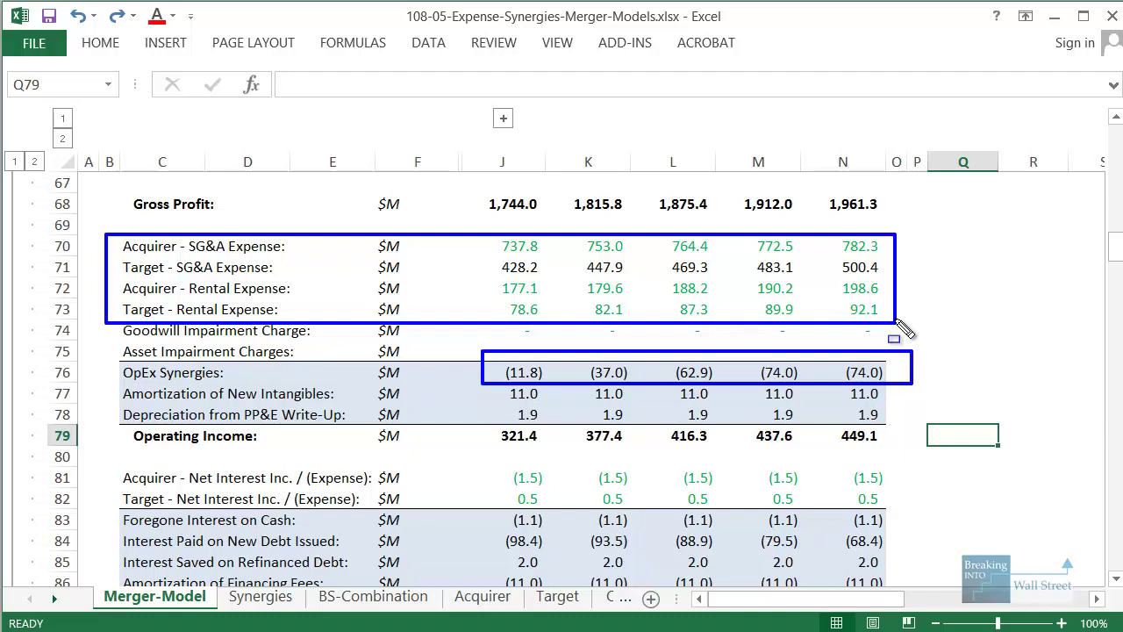
pyautogui.scroll(2, 895, 322)
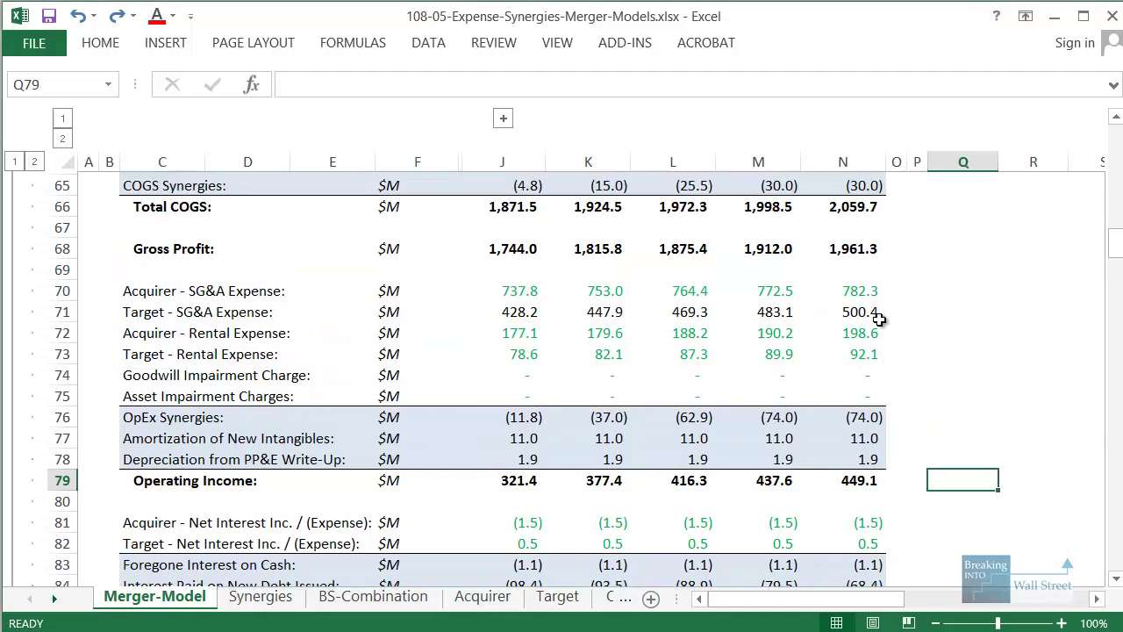
# Step: Highlight the Revenue Synergies row and the FY14 to FY18 SG&A and rental expense figures of both companies
pyautogui.scroll(3, 636, 268)
pyautogui.click(524, 341)
pyautogui.hotkey('shift', 'space')
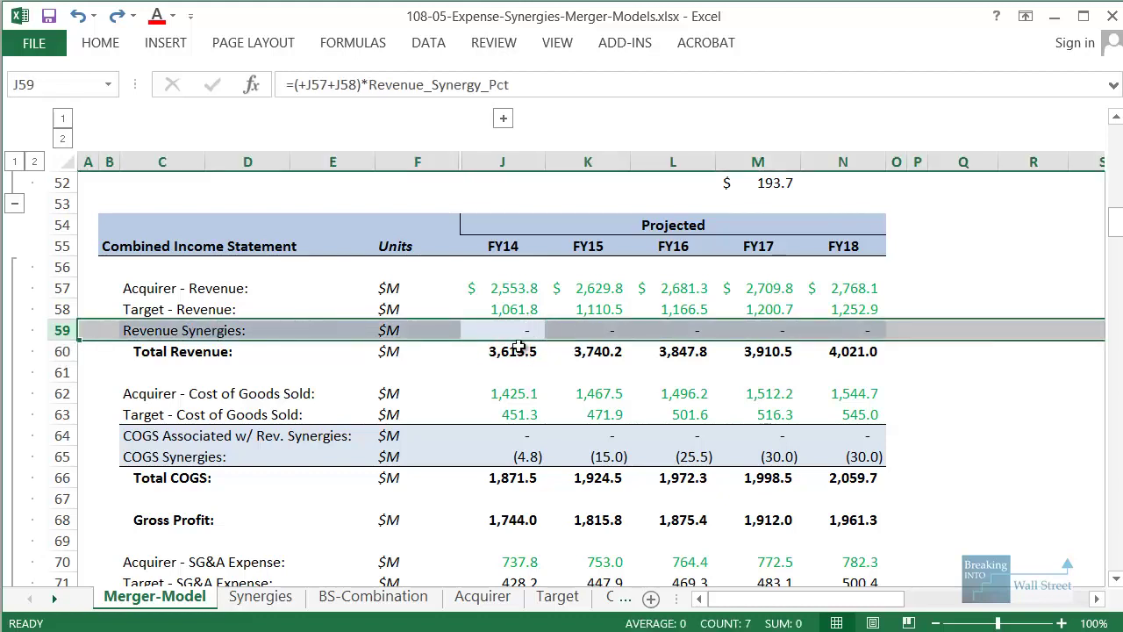
pyautogui.scroll(-4, 598, 411)
pyautogui.moveTo(519, 314); pyautogui.dragTo(838, 373)
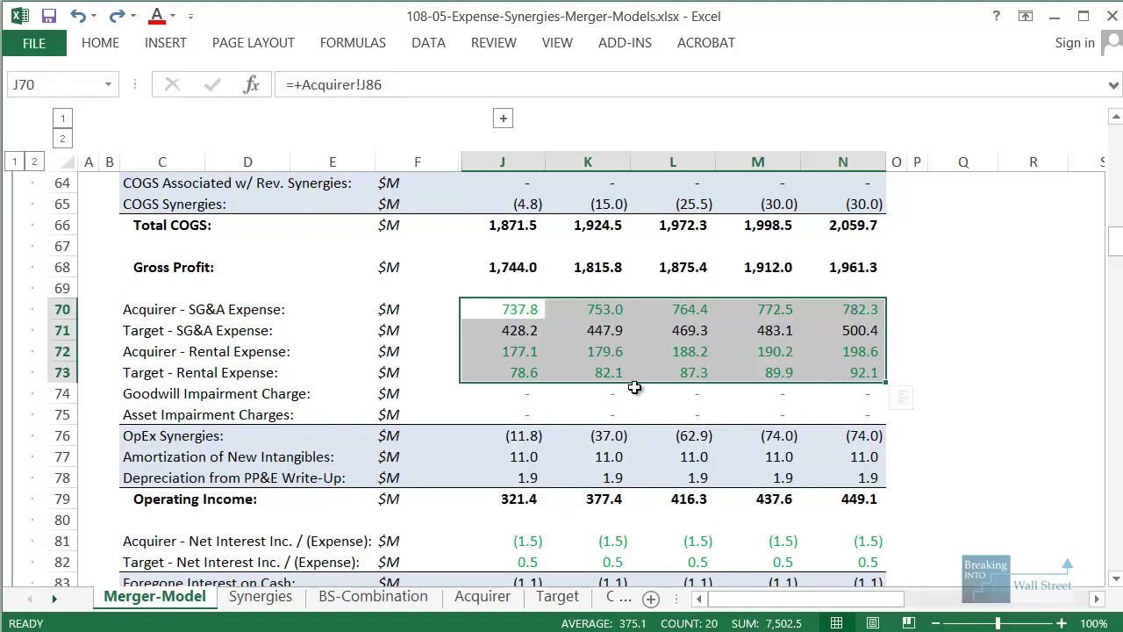
# Step: On the Synergies sheet, box the example's question about 2 offices in NYC and its answer about consolidating to reduce expenses
pyautogui.click(258, 597)
pyautogui.click(617, 411)
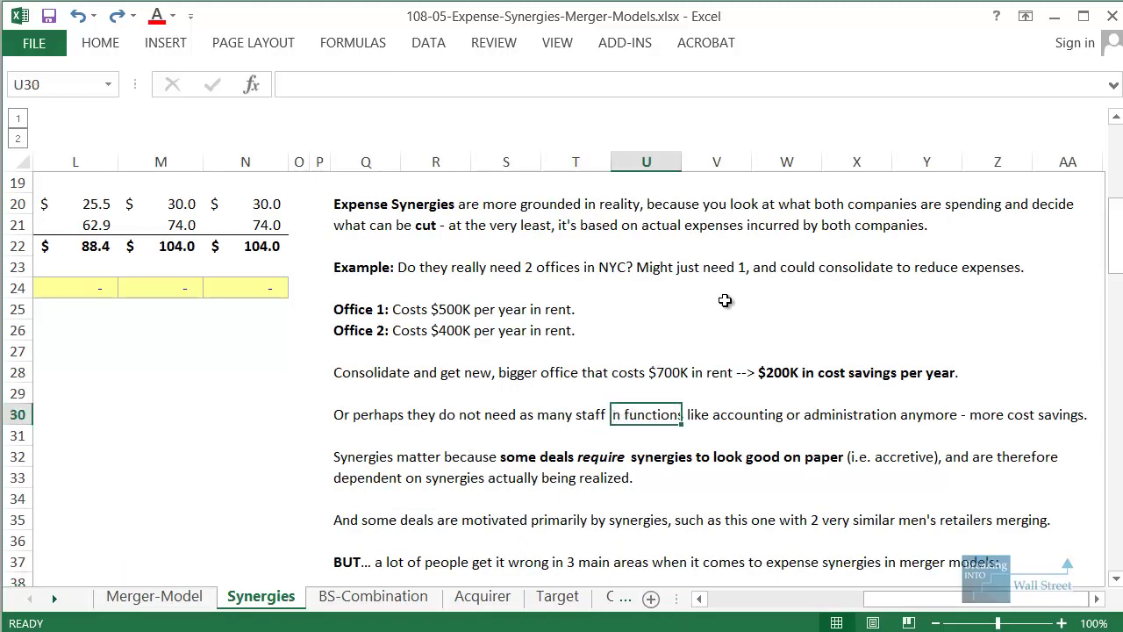
pyautogui.click(973, 369)
pyautogui.scroll(-1, 947, 360)
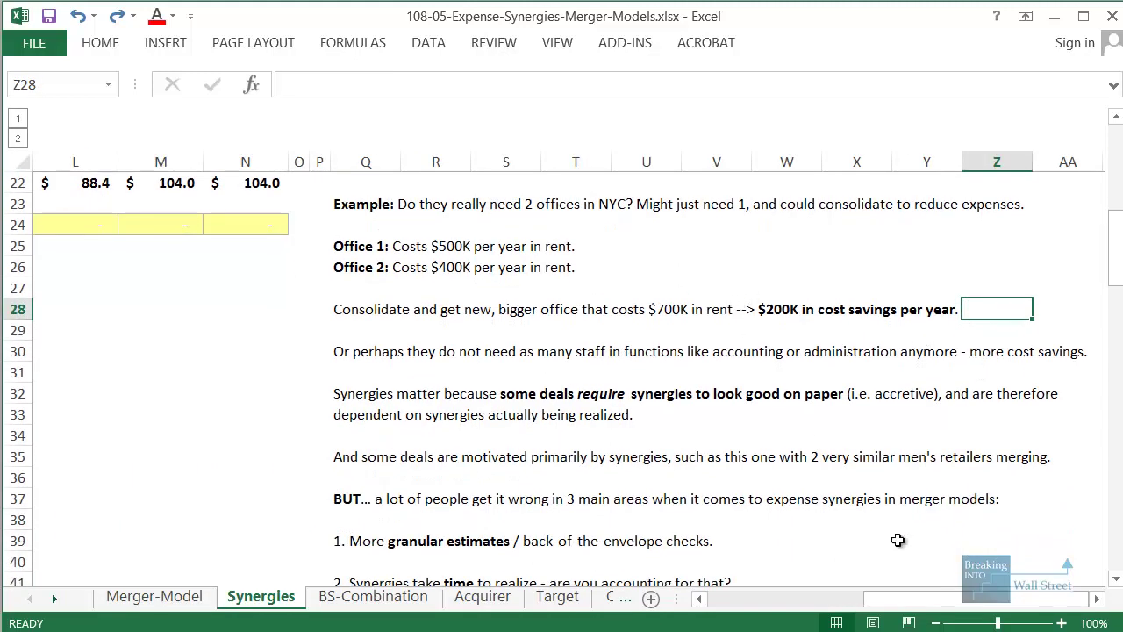
pyautogui.click(897, 540)
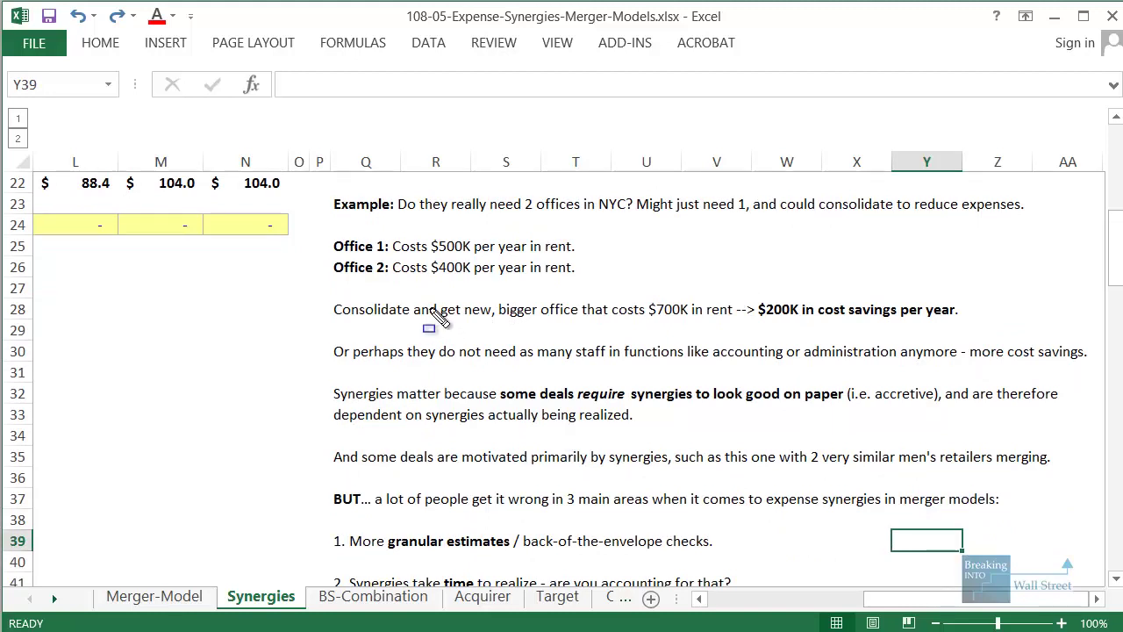
pyautogui.moveTo(511, 192); pyautogui.dragTo(633, 216)
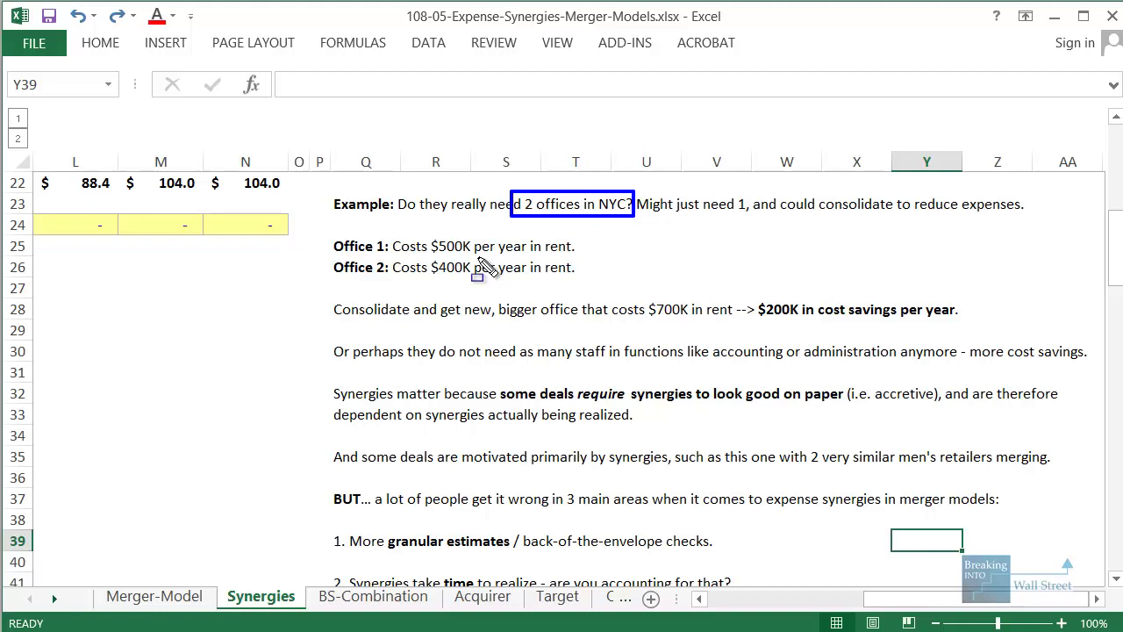
pyautogui.moveTo(638, 192)
pyautogui.mouseDown()
pyautogui.moveTo(727, 231)
pyautogui.moveTo(989, 243)
pyautogui.moveTo(1041, 234)
pyautogui.mouseUp()
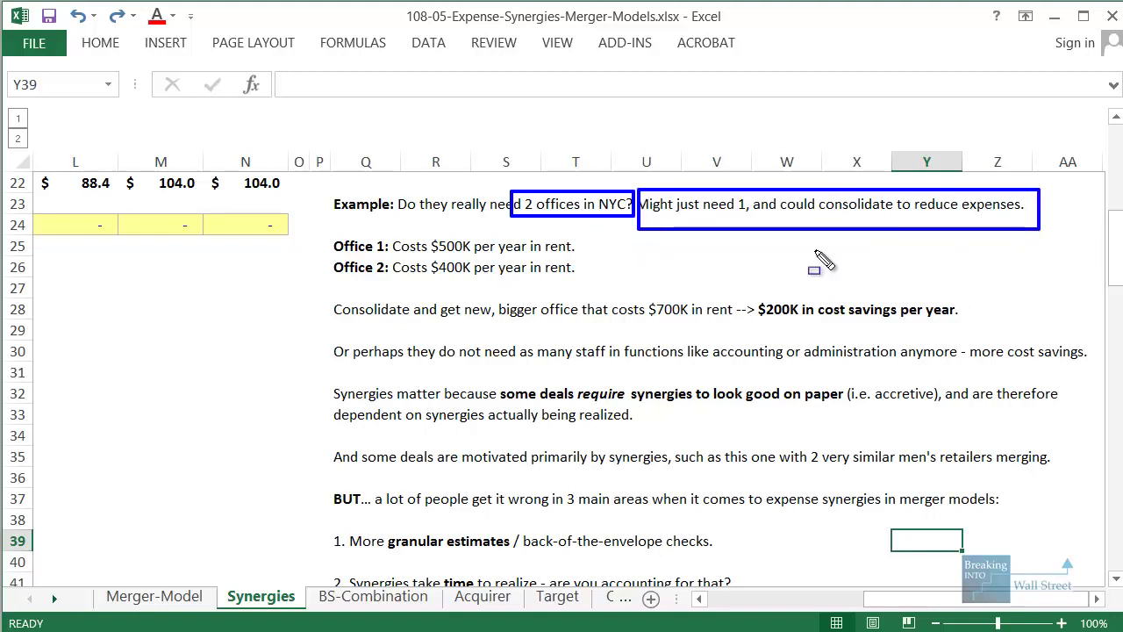
pyautogui.press('Escape')
# Step: Box the yearly rent costs of Office 1 and Office 2 in the outline example
pyautogui.scroll(-1, 600, 238)
pyautogui.scroll(1, 600, 238)
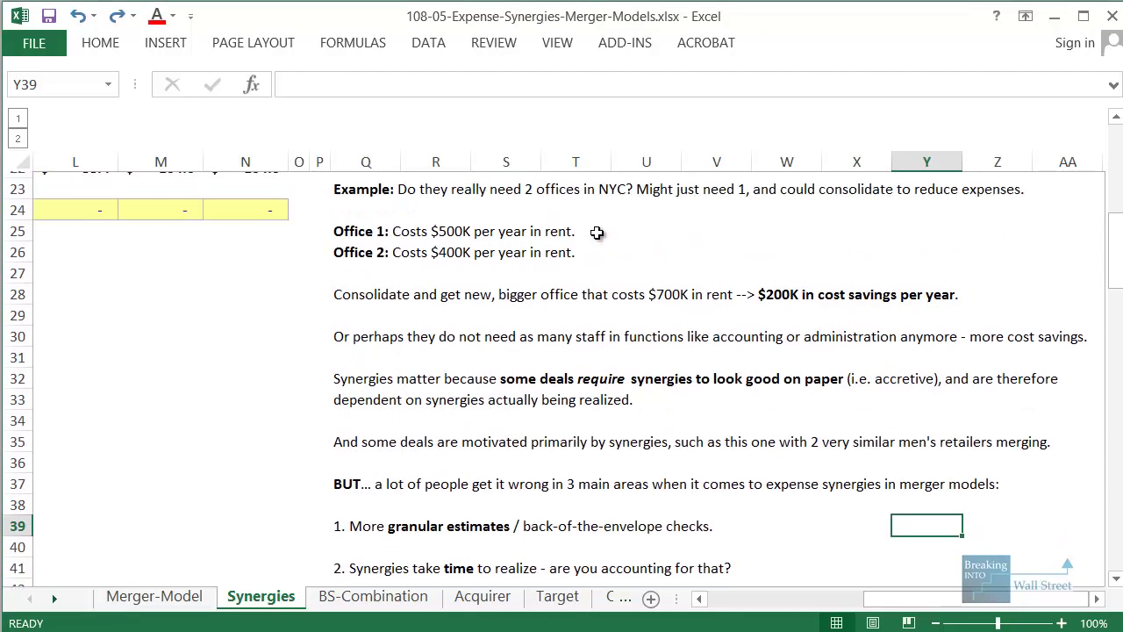
pyautogui.moveTo(384, 231); pyautogui.dragTo(594, 260)
pyautogui.moveTo(601, 298)
pyautogui.mouseDown()
pyautogui.moveTo(389, 275)
pyautogui.moveTo(391, 261)
pyautogui.mouseUp()
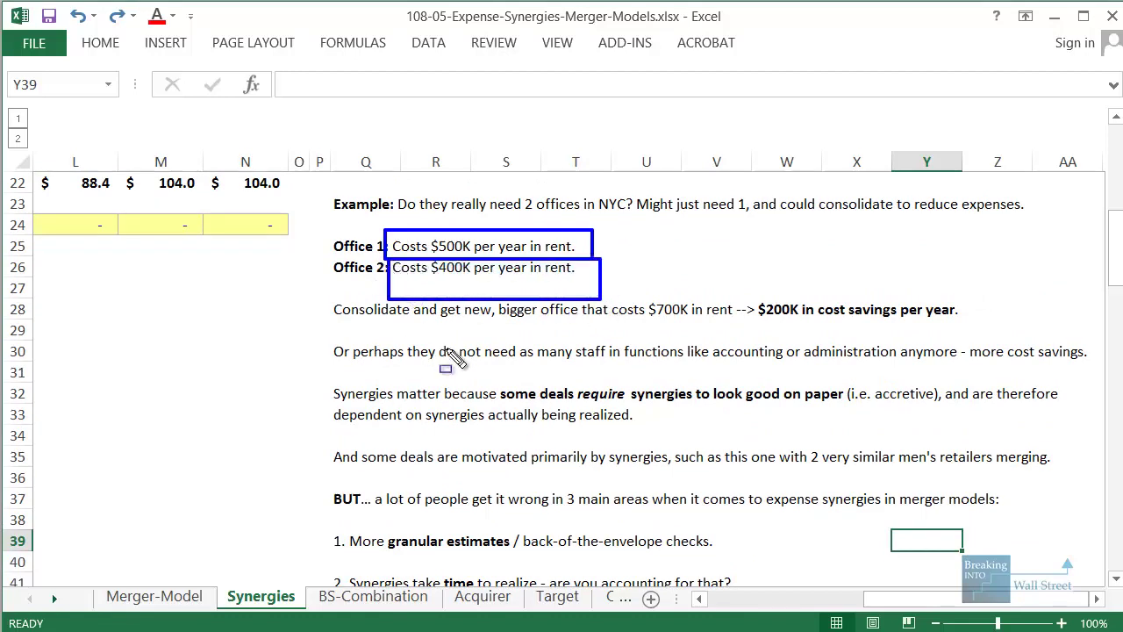
pyautogui.press('Escape')
# Step: Box the bigger office's $700K rent, the $200K cost savings and the $500K and $400K rents they derive from
pyautogui.scroll(-1, 562, 286)
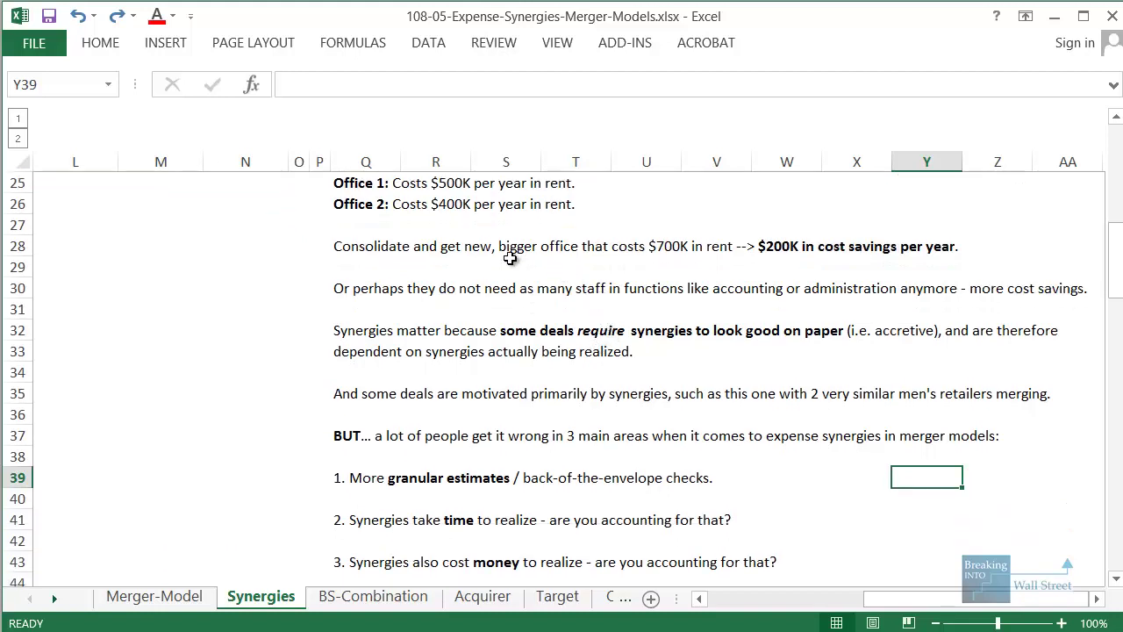
pyautogui.moveTo(464, 229); pyautogui.dragTo(741, 272)
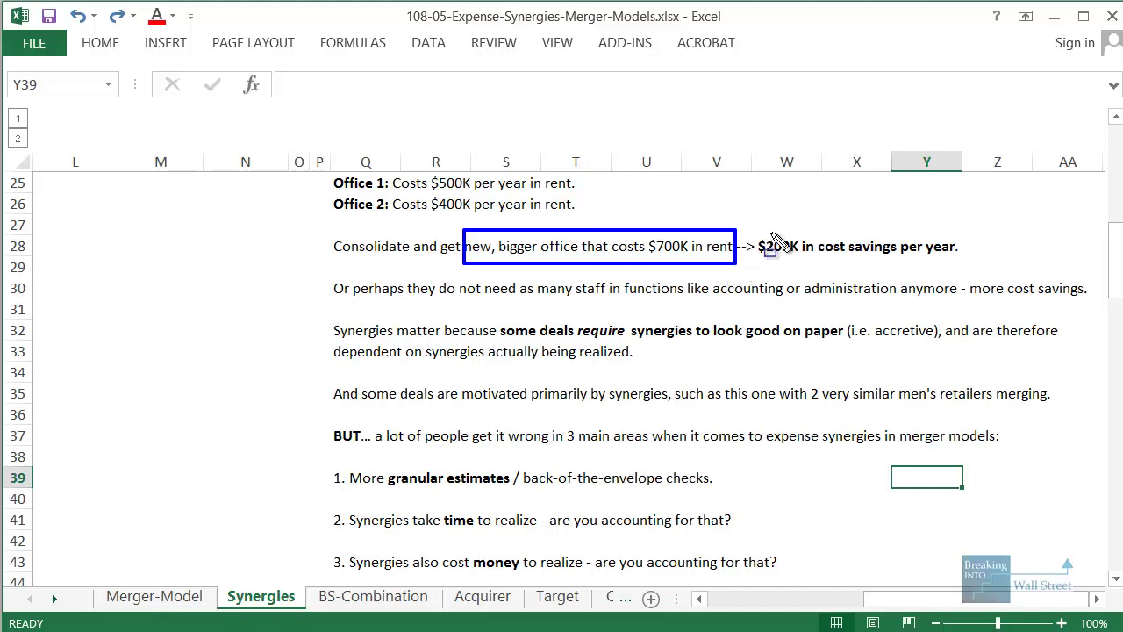
pyautogui.moveTo(755, 230); pyautogui.dragTo(987, 268)
pyautogui.moveTo(429, 163); pyautogui.dragTo(481, 226)
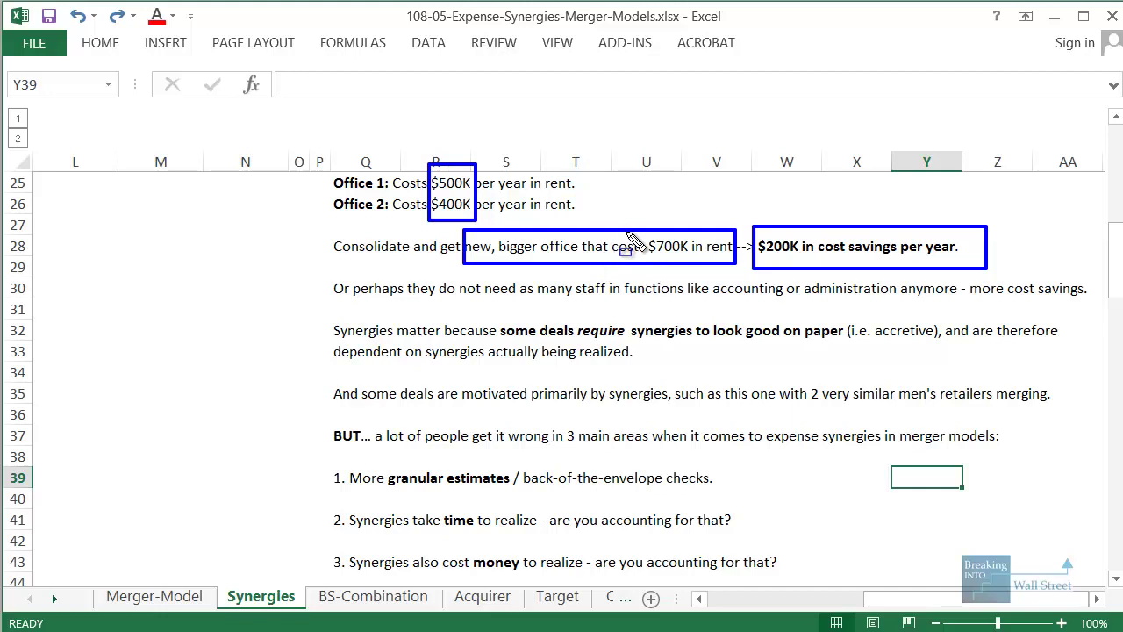
pyautogui.moveTo(646, 231); pyautogui.dragTo(692, 265)
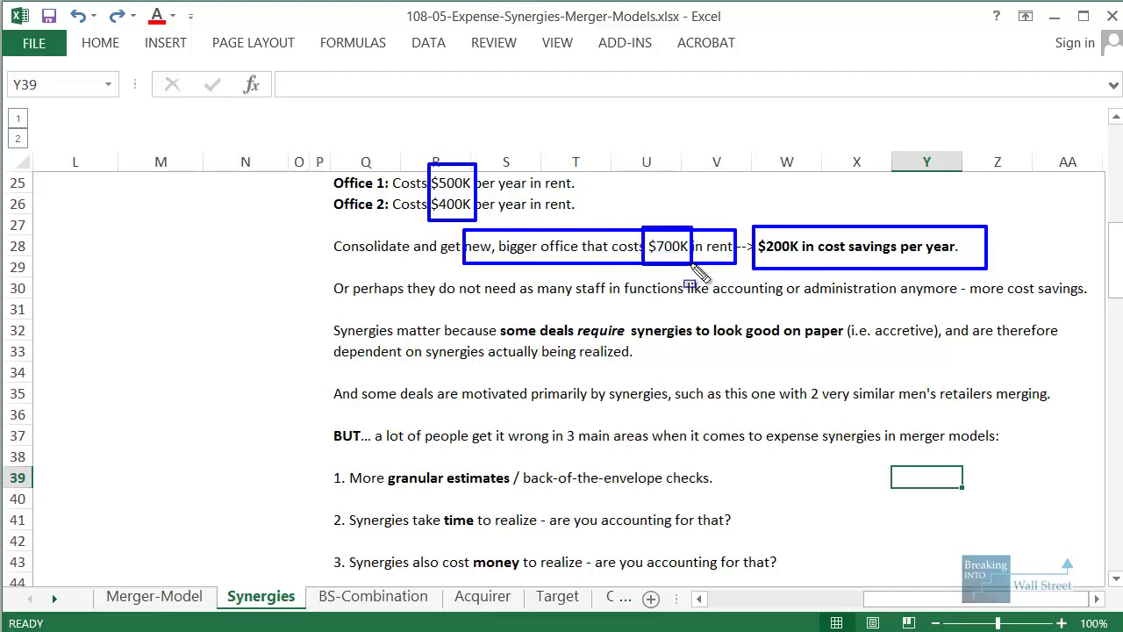
pyautogui.moveTo(753, 225)
pyautogui.mouseDown()
pyautogui.moveTo(816, 269)
pyautogui.moveTo(805, 263)
pyautogui.mouseUp()
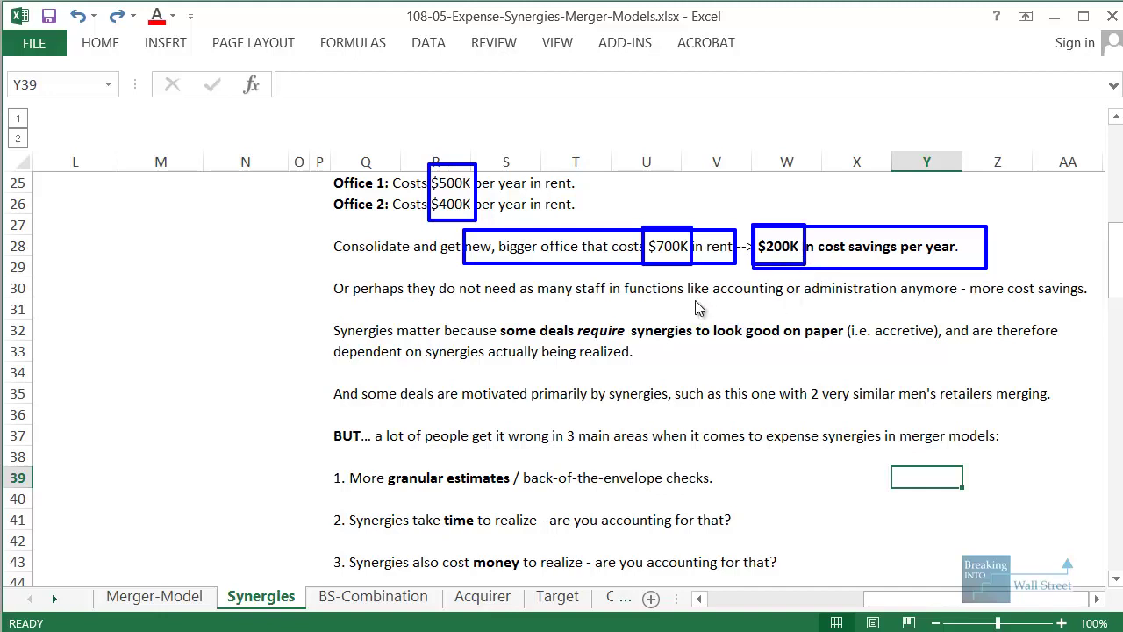
pyautogui.press('Escape')
# Step: Highlight the outline line about needing fewer staff in functions like accounting or administration
pyautogui.click(366, 287)
pyautogui.scroll(-1, 366, 287)
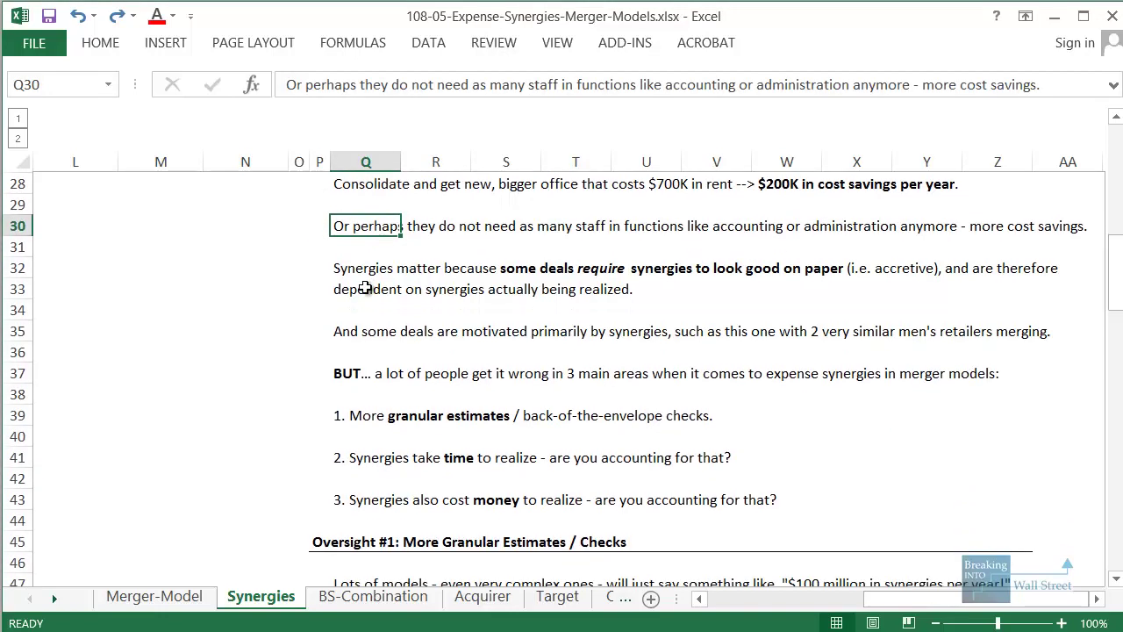
pyautogui.hotkey('shift', 'space')
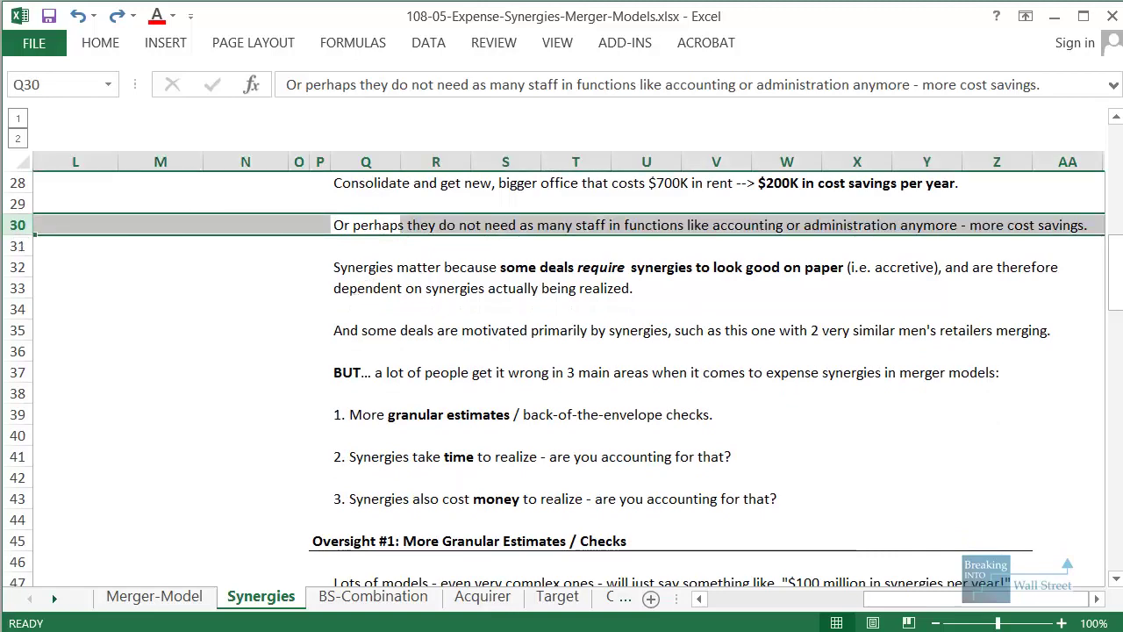
# Step: Switch to the deal investor presentation PDF and enlarge the Finance Department savings table on page 161 to 200%
pyautogui.hotkey('alt', 'Tab')
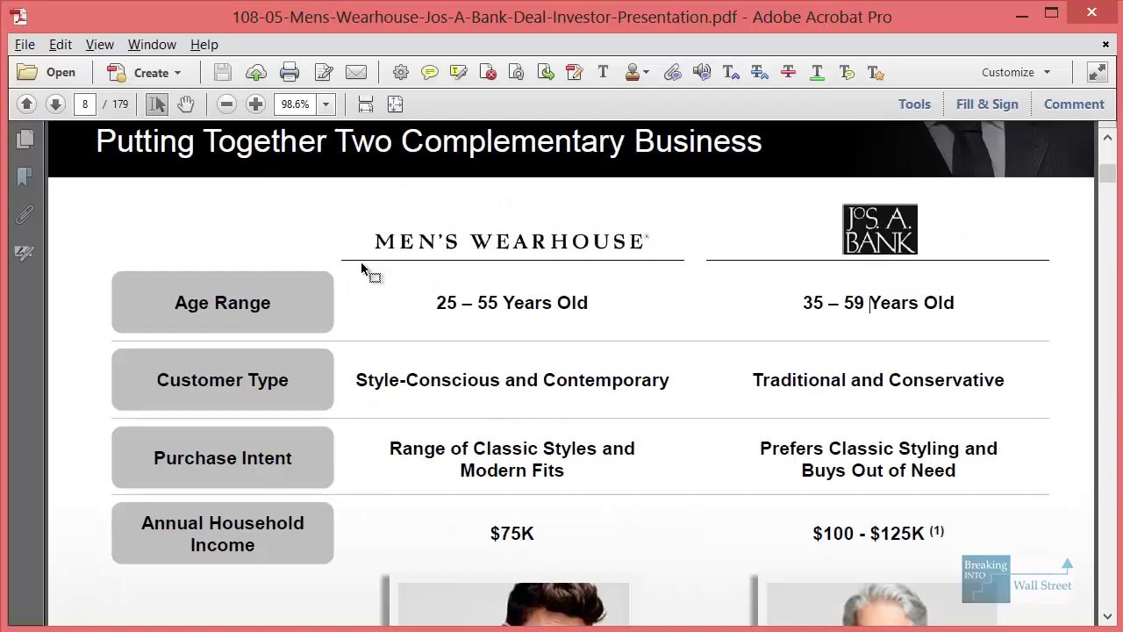
pyautogui.press('End')
pyautogui.scroll(3, 363, 270)
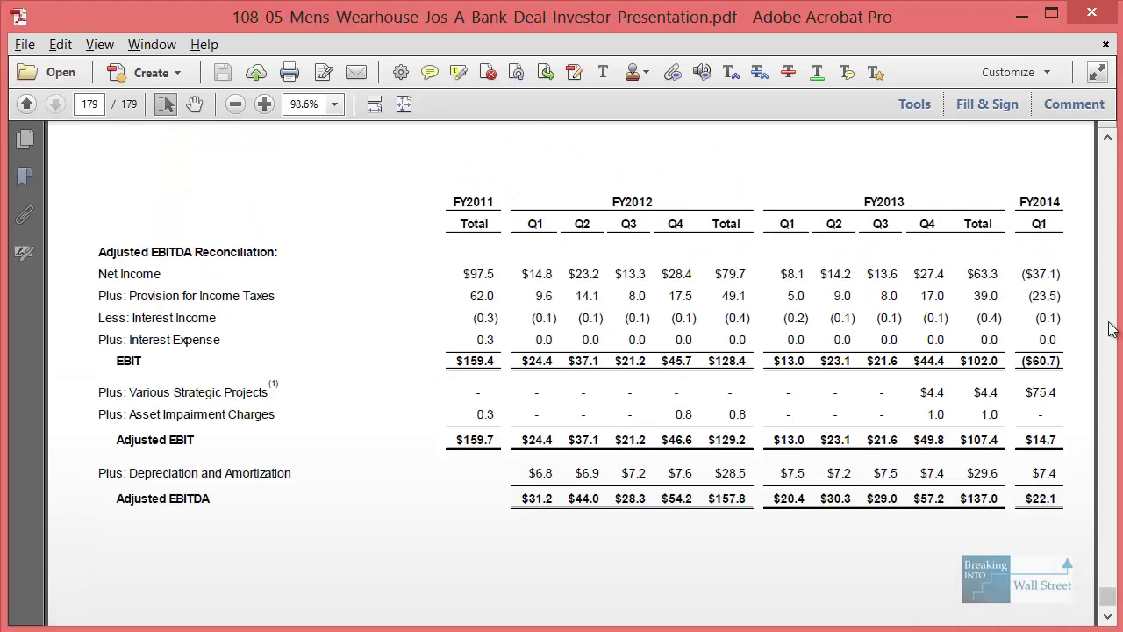
pyautogui.scroll(20, 1111, 328)
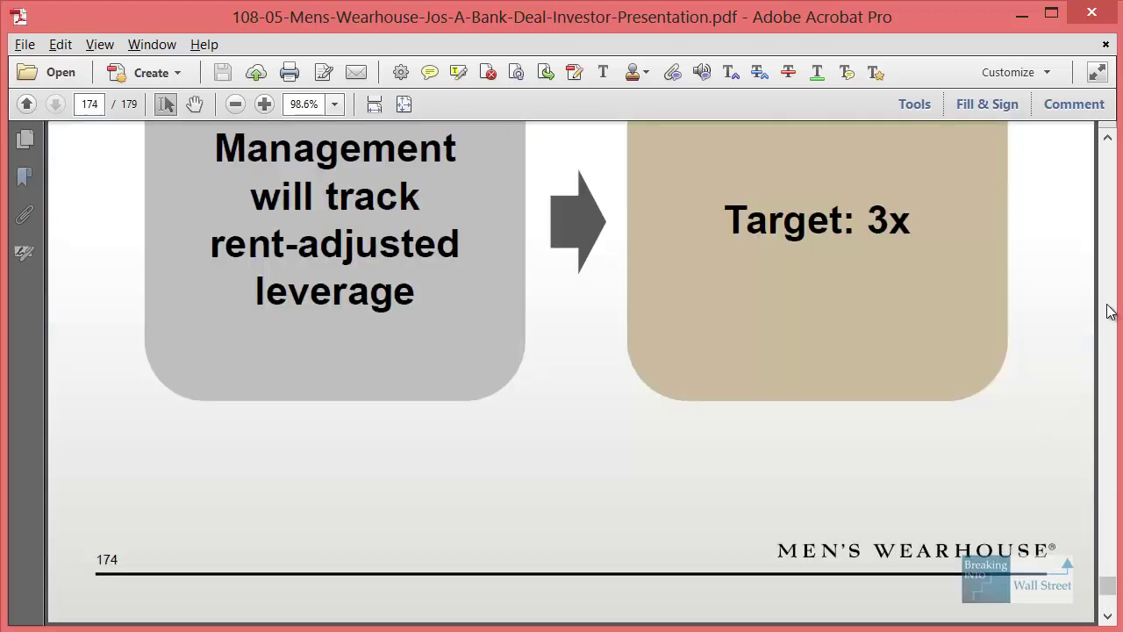
pyautogui.scroll(20, 1109, 311)
pyautogui.scroll(20, 1110, 311)
pyautogui.scroll(20, 1109, 311)
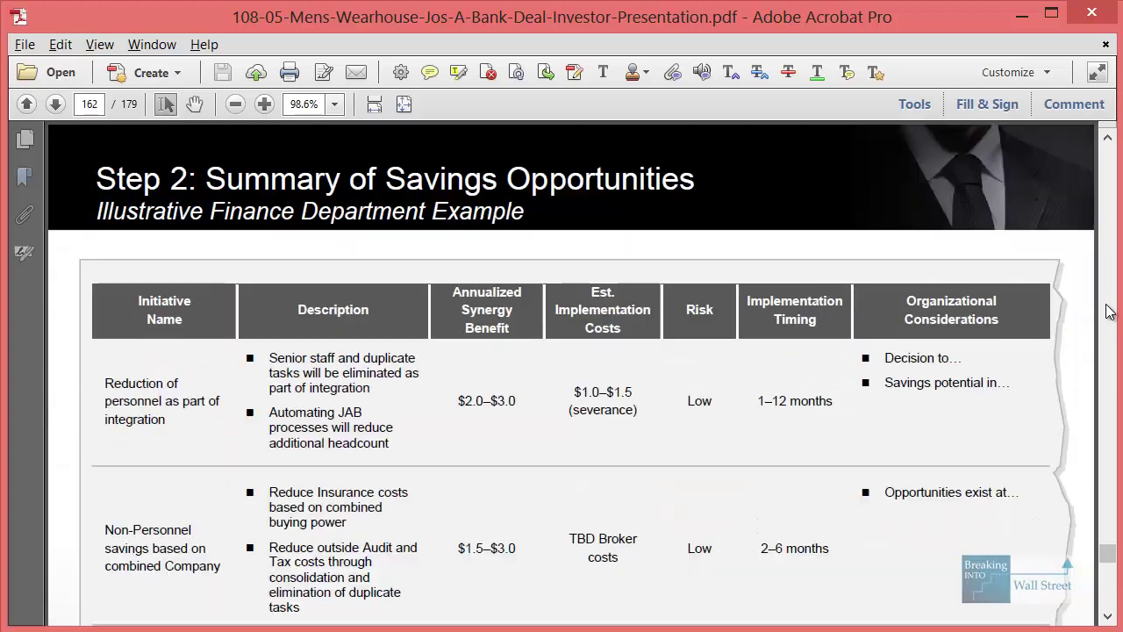
pyautogui.scroll(6, 1110, 310)
pyautogui.scroll(2, 727, 383)
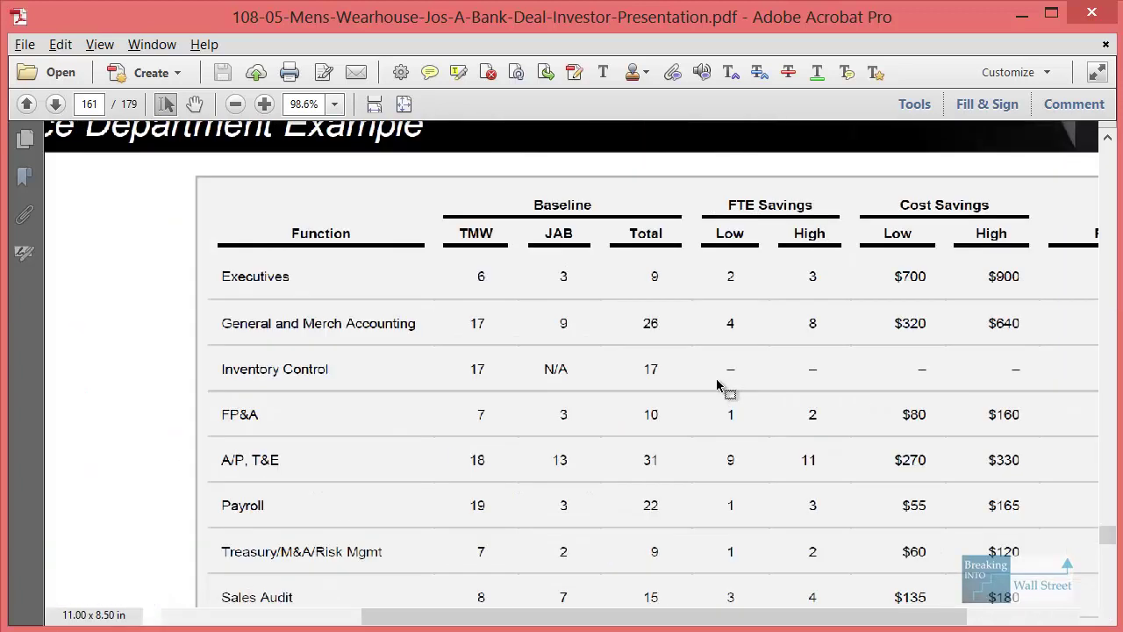
pyautogui.scroll(1, 554, 399)
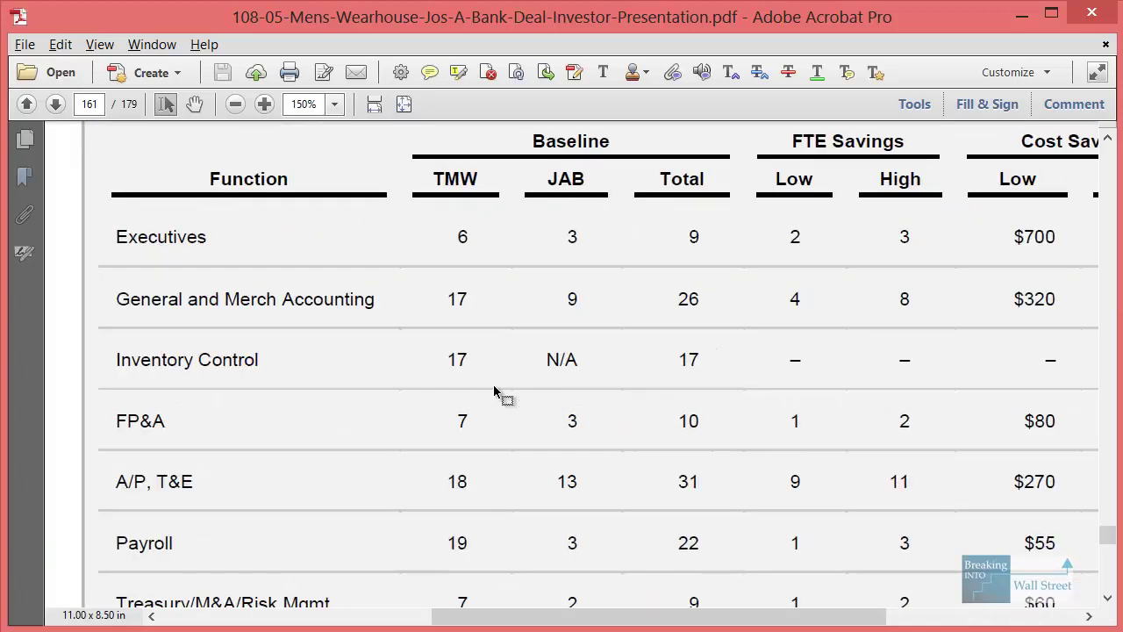
pyautogui.scroll(1, 439, 354)
pyautogui.scroll(1, 359, 360)
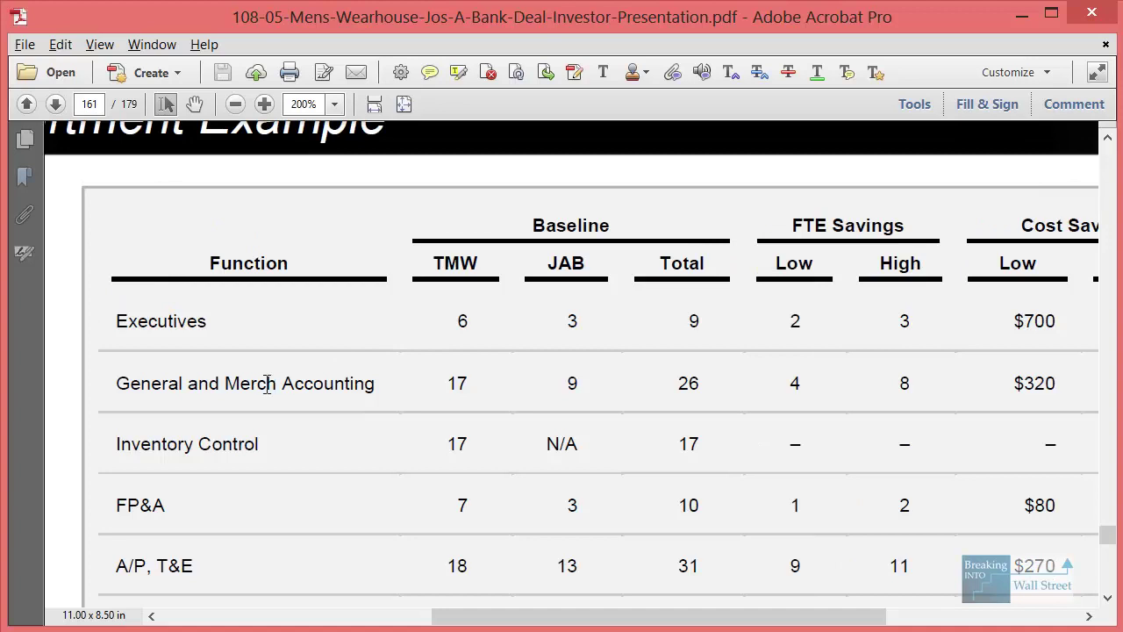
# Step: Box the General and Merch Accounting, Inventory Control, FP&A and A/P, T&E functions in the savings table
pyautogui.moveTo(106, 360); pyautogui.dragTo(386, 409)
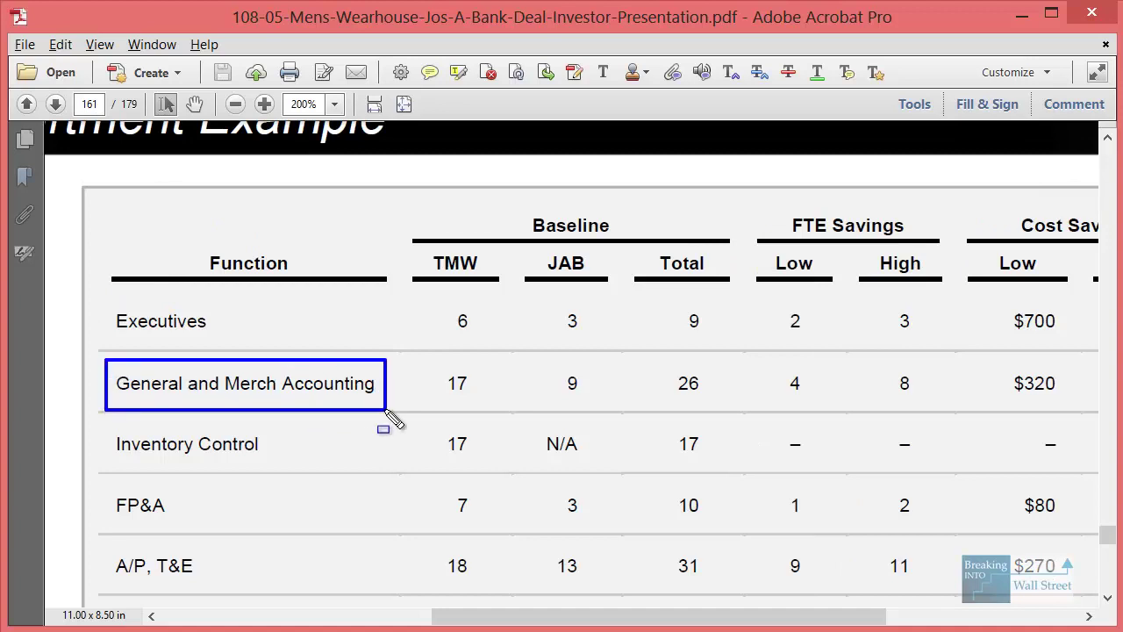
pyautogui.moveTo(110, 415); pyautogui.dragTo(321, 463)
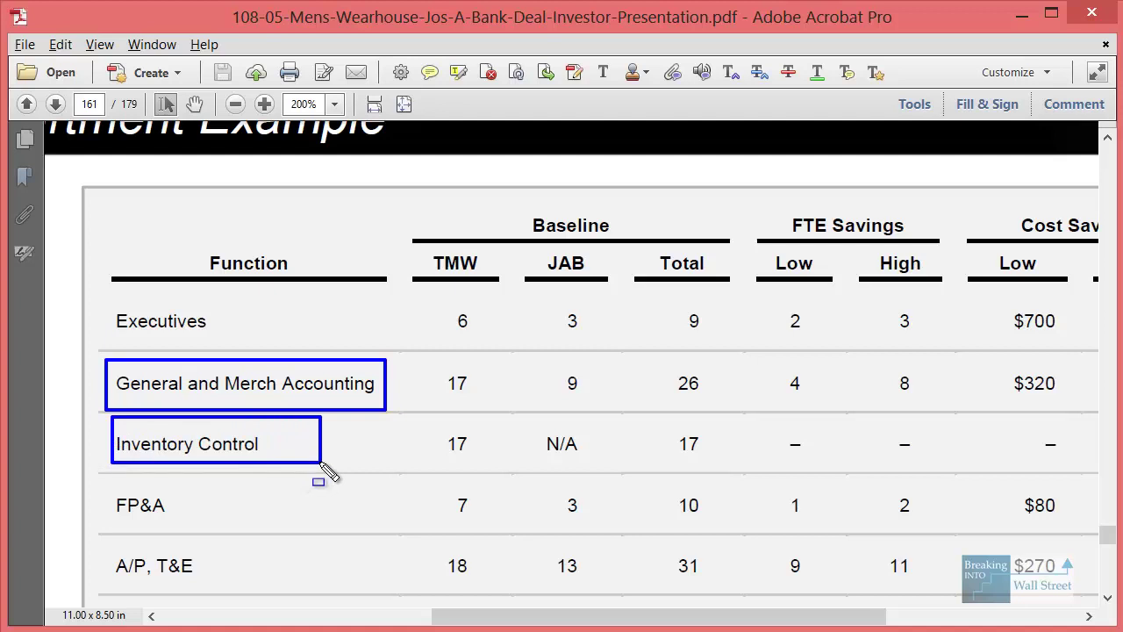
pyautogui.moveTo(107, 488); pyautogui.dragTo(202, 522)
pyautogui.moveTo(108, 541); pyautogui.dragTo(231, 580)
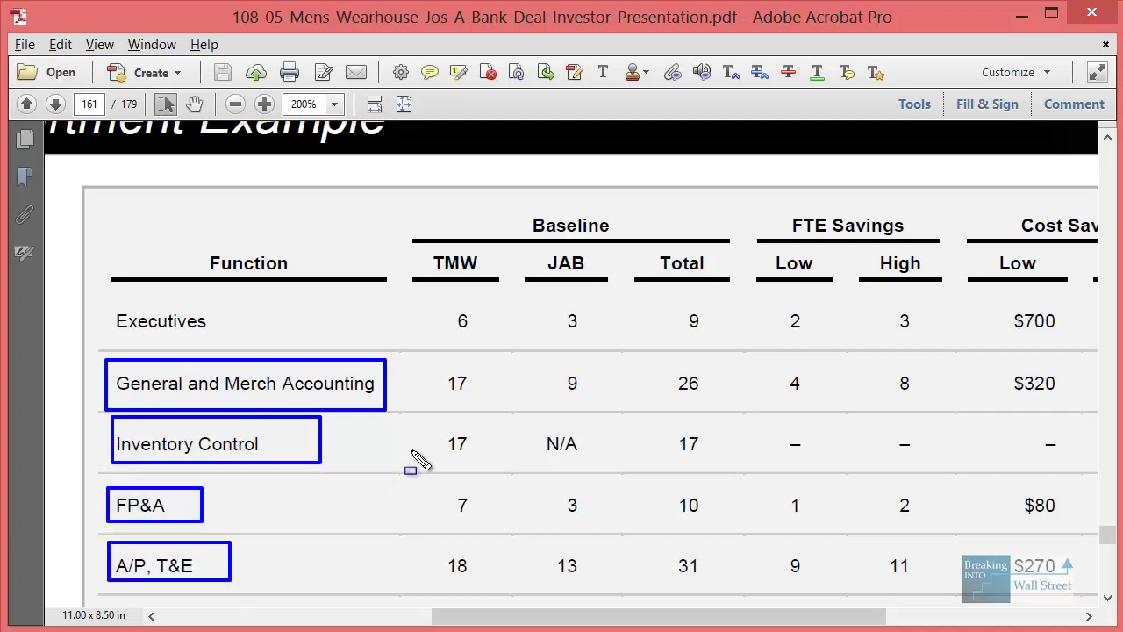
# Step: Box the low and high columns for FTE Savings and Cost Savings in the Finance Department table
pyautogui.moveTo(753, 202)
pyautogui.mouseDown()
pyautogui.moveTo(886, 548)
pyautogui.moveTo(941, 590)
pyautogui.mouseUp()
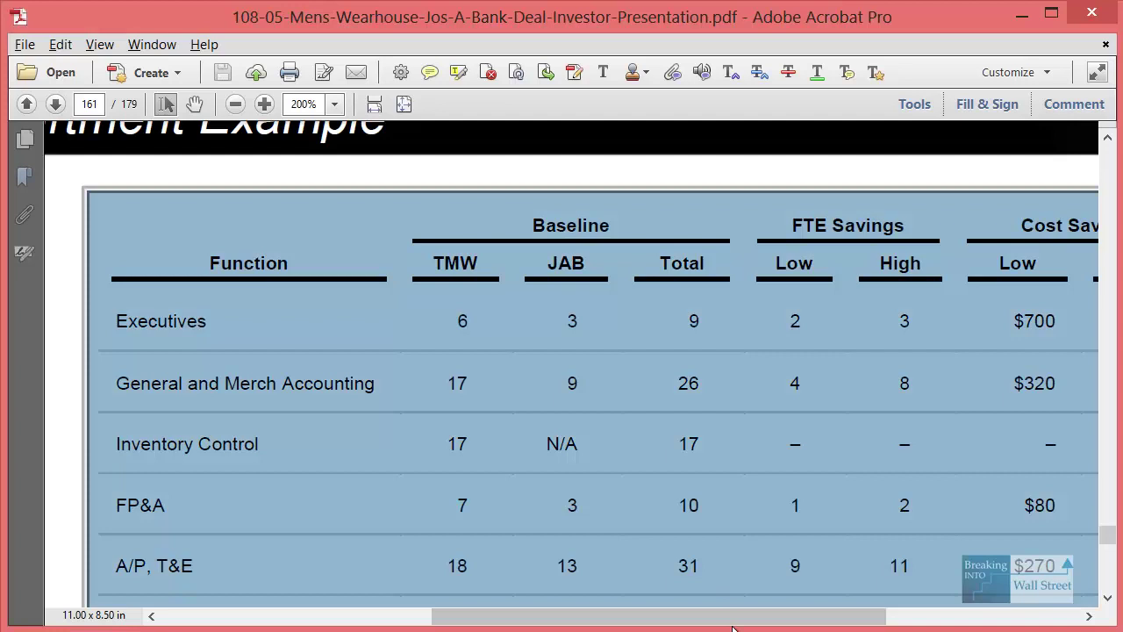
pyautogui.moveTo(754, 616); pyautogui.dragTo(868, 616)
pyautogui.moveTo(669, 193); pyautogui.dragTo(915, 586)
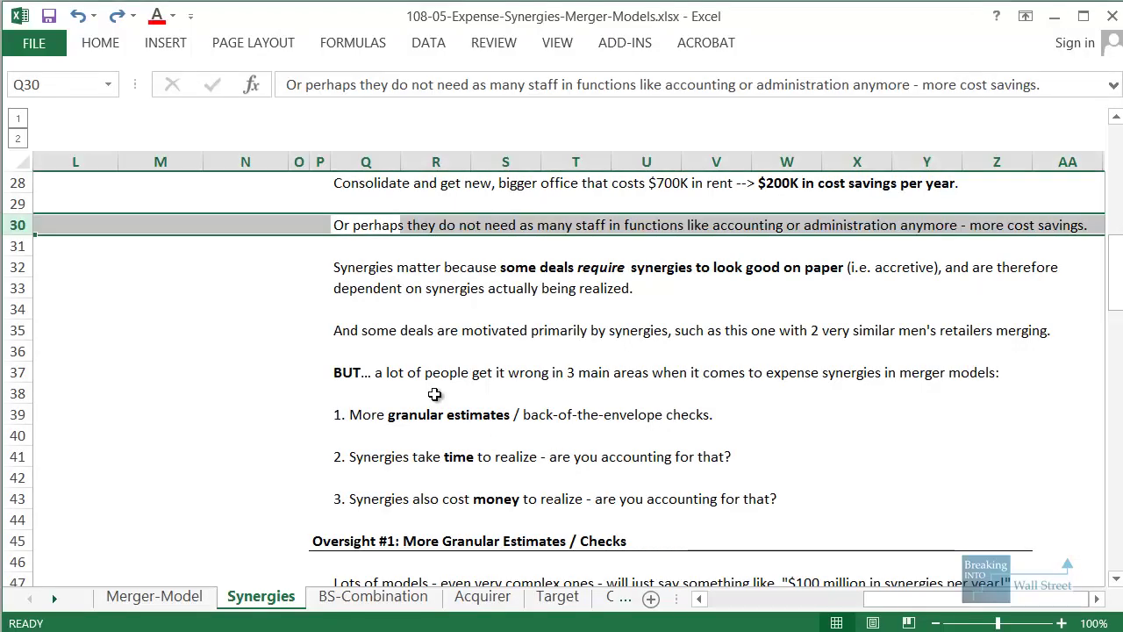
# Step: Back in the workbook's Synergies outline, highlight the two-line paragraph on deals that require synergies to look good on paper
pyautogui.click(363, 289)
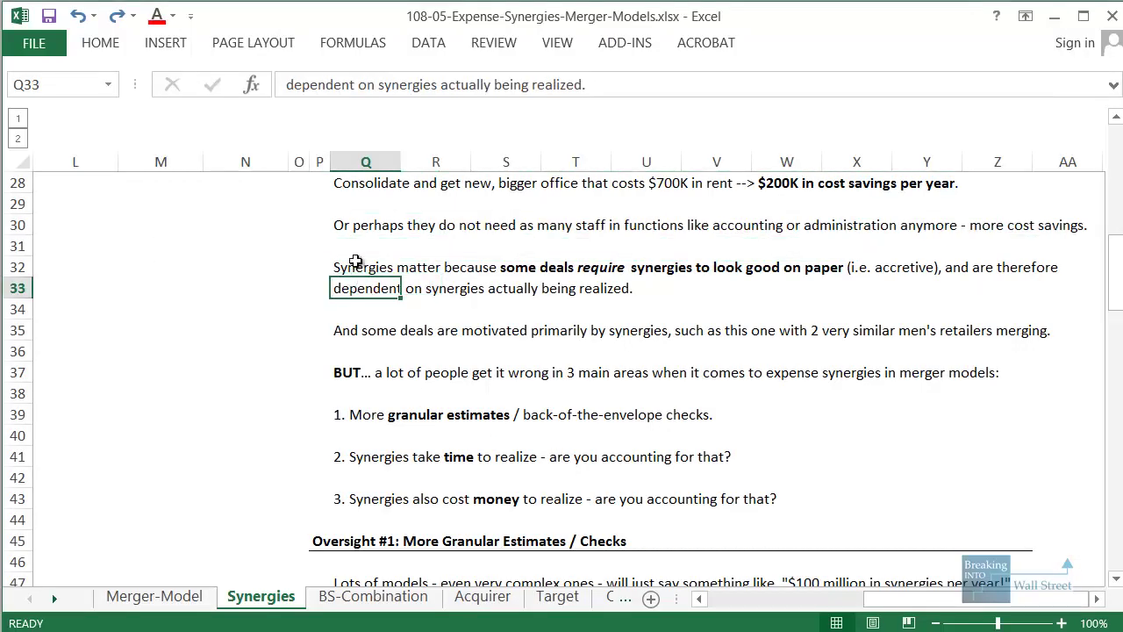
pyautogui.click(362, 269)
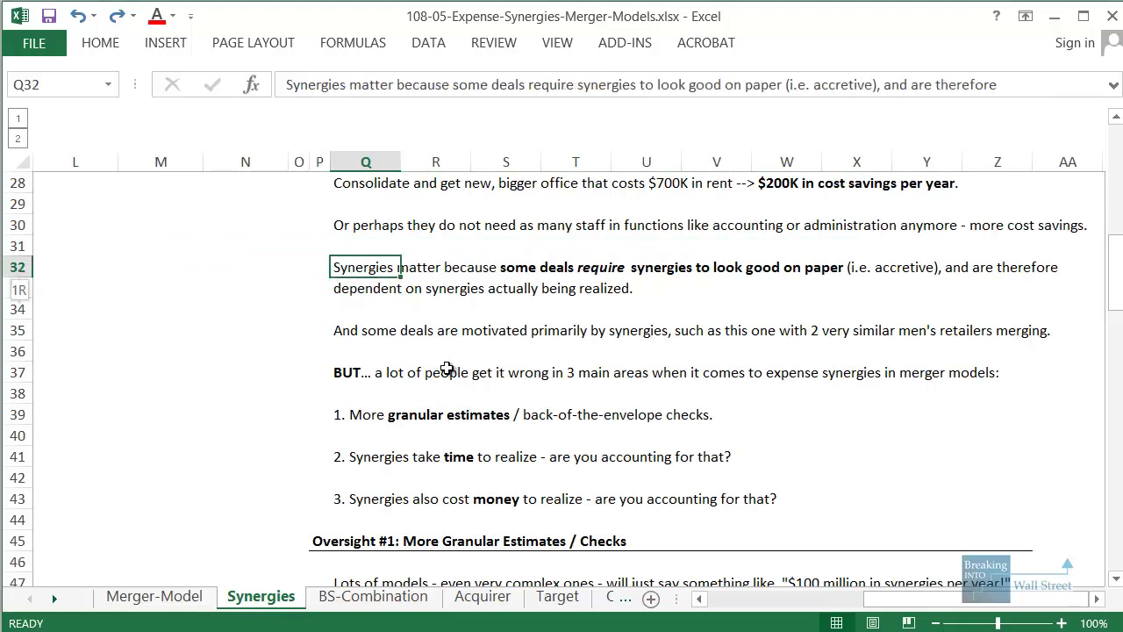
pyautogui.hotkey('shift', 'space')
pyautogui.hotkey('shift', 'Down')
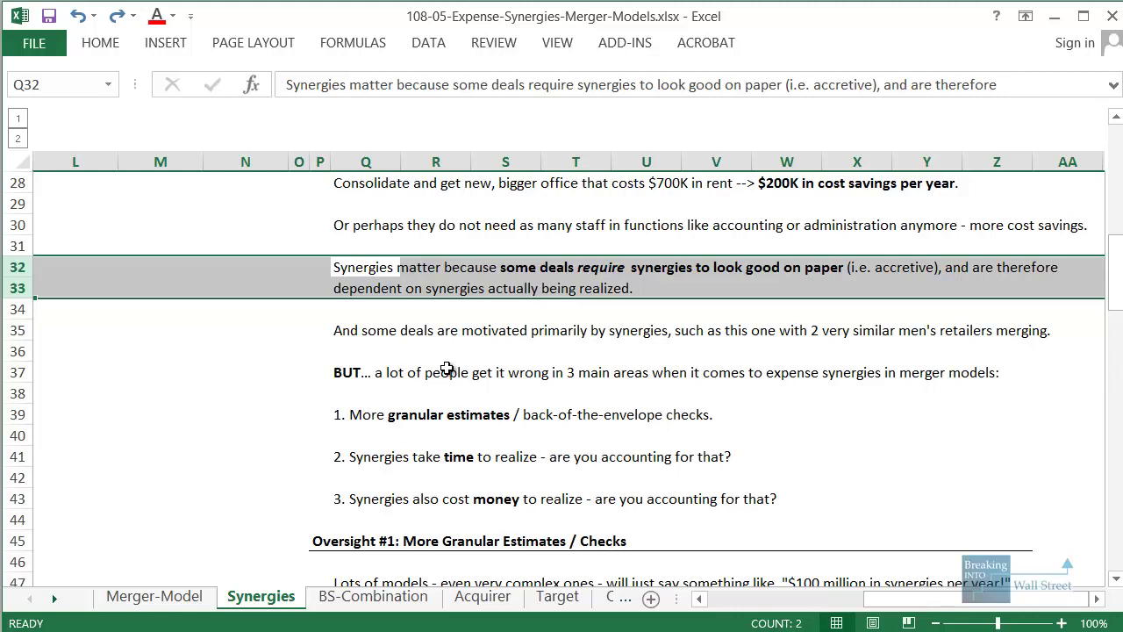
# Step: Highlight the outline line on deals motivated by synergies and box its part about two similar men's retailers merging
pyautogui.press('Down')
pyautogui.press('Down')
pyautogui.press('Down')
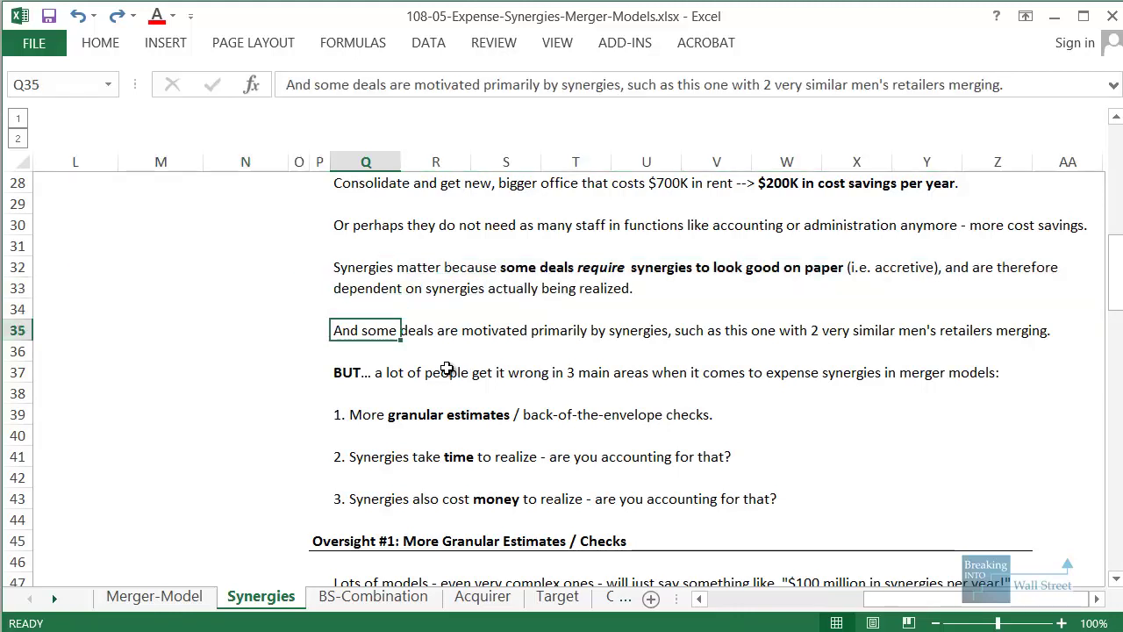
pyautogui.hotkey('shift', 'space')
pyautogui.moveTo(520, 309)
pyautogui.mouseDown()
pyautogui.moveTo(865, 359)
pyautogui.moveTo(1071, 356)
pyautogui.mouseUp()
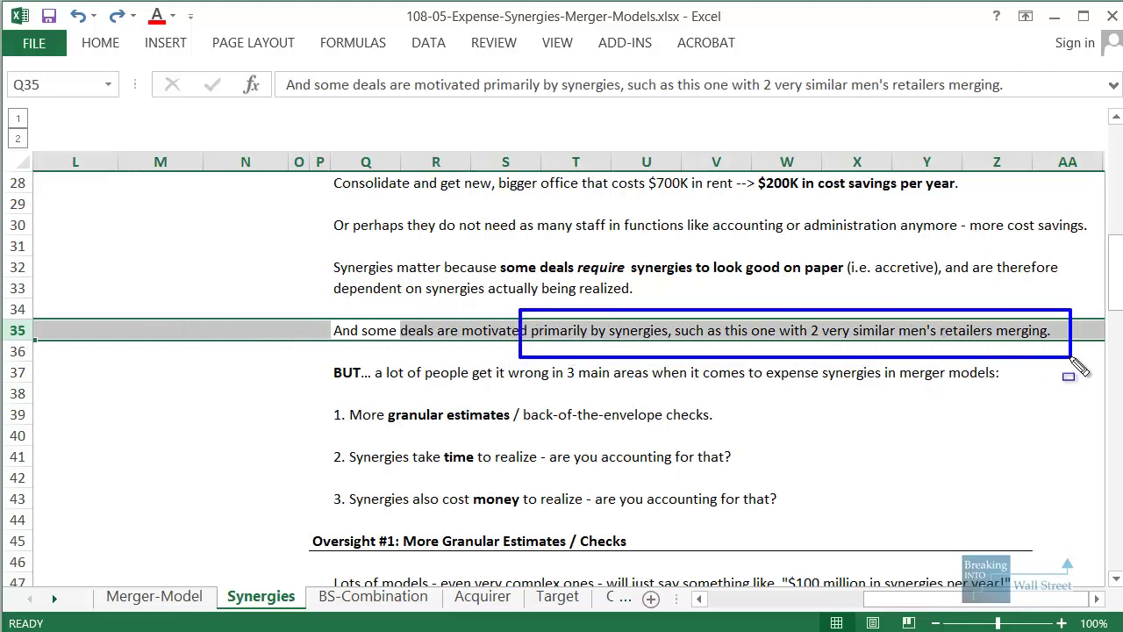
pyautogui.press('Escape')
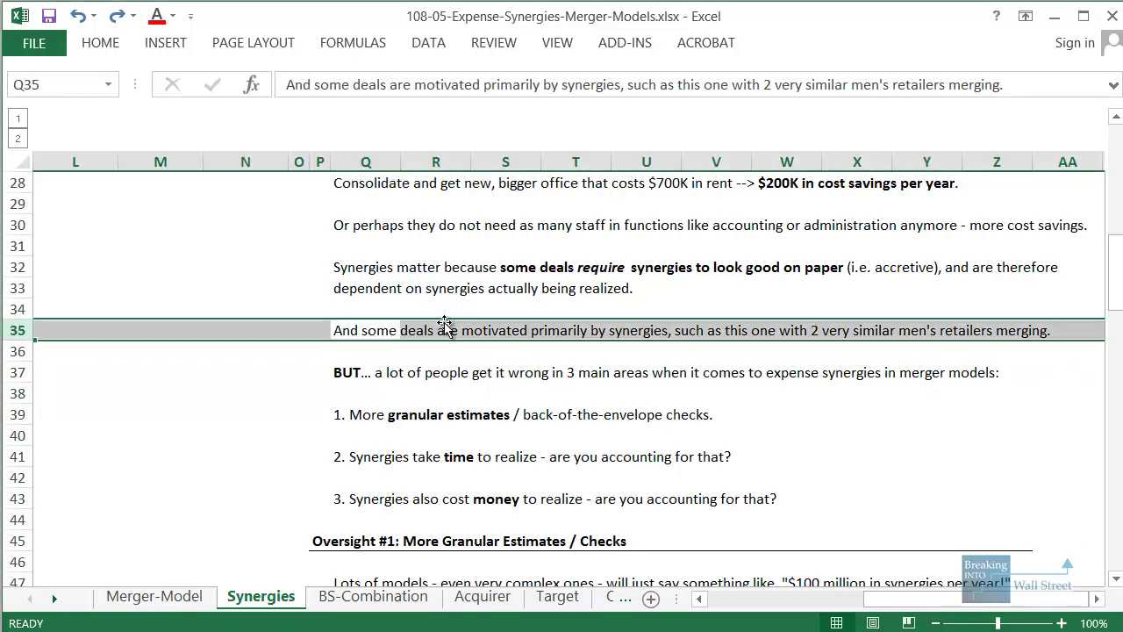
# Step: Return to the Merger-Model sheet and examine the COGS and operating expense lines of the combined income statement
pyautogui.click(160, 601)
pyautogui.click(519, 449)
pyautogui.scroll(-1, 580, 289)
pyautogui.scroll(3, 587, 286)
pyautogui.scroll(-2, 765, 417)
pyautogui.scroll(-1, 765, 418)
pyautogui.scroll(1, 765, 418)
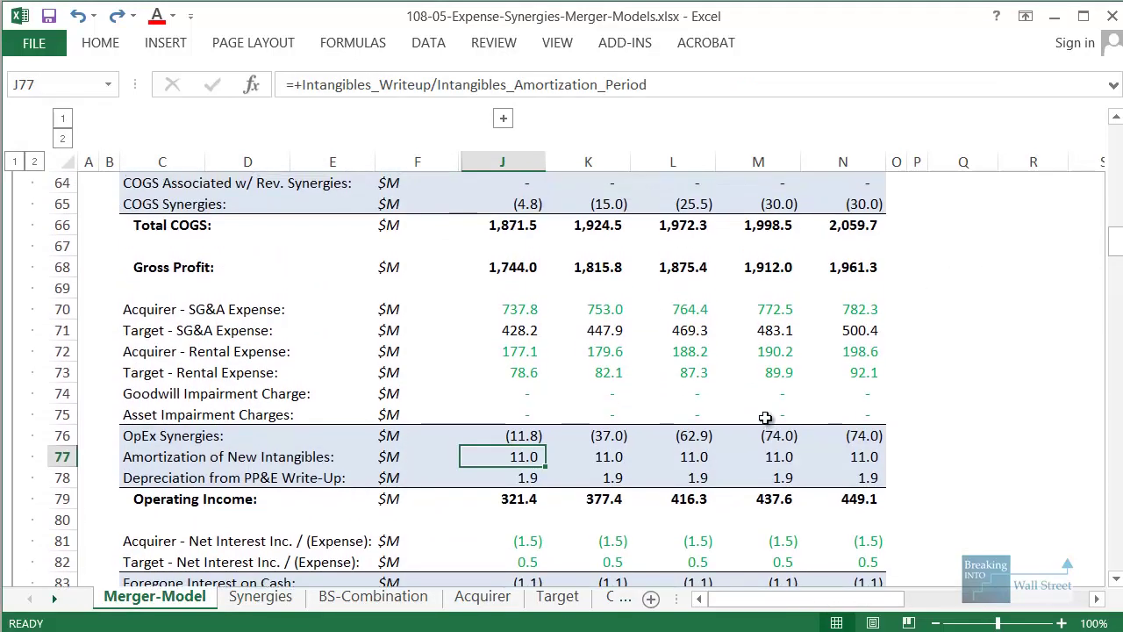
# Step: Clear the OpEx Synergies and COGS Synergies values for FY14 to FY18 in the combined income statement
pyautogui.press('Up')
pyautogui.hotkey('ctrl', 'shift', 'Right')
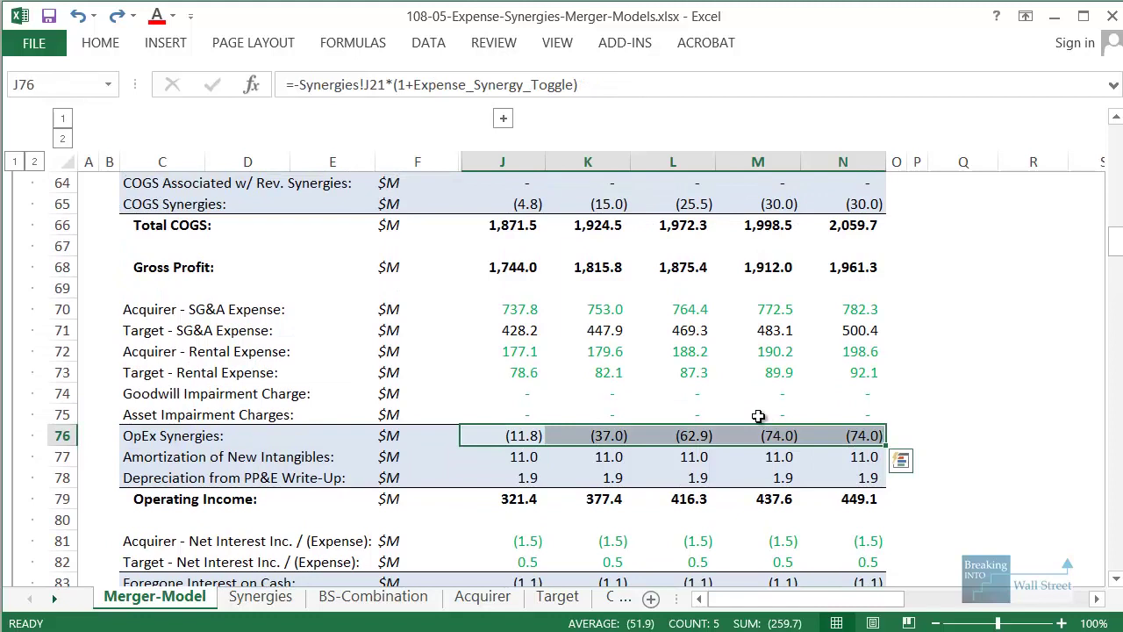
pyautogui.press('Delete')
pyautogui.click(500, 204)
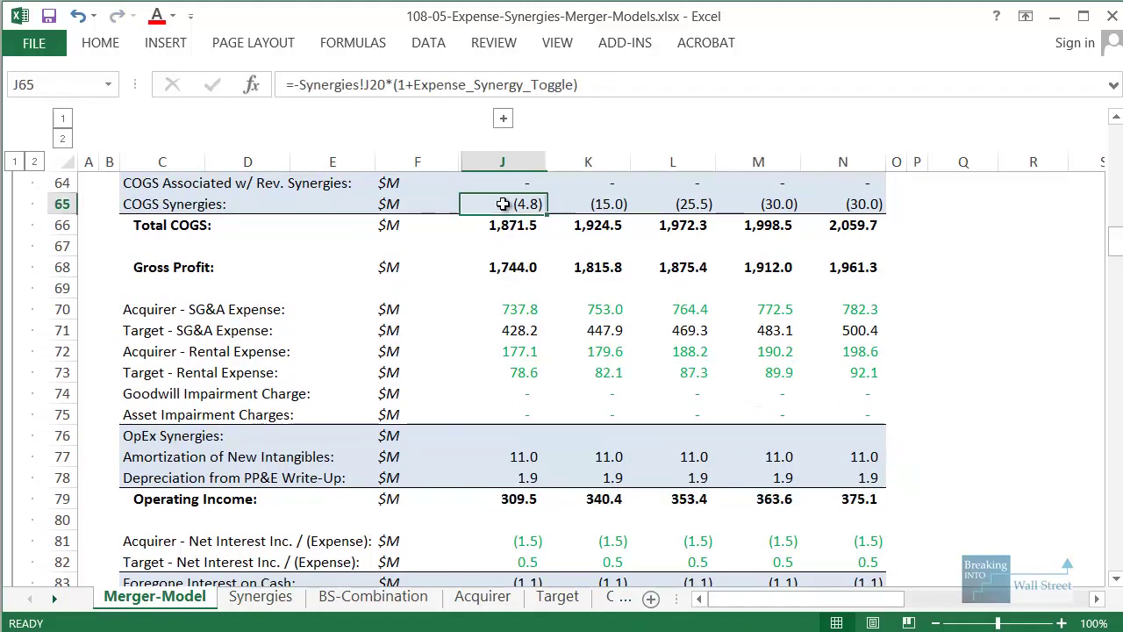
pyautogui.hotkey('ctrl', 'shift', 'Right')
pyautogui.press('Delete')
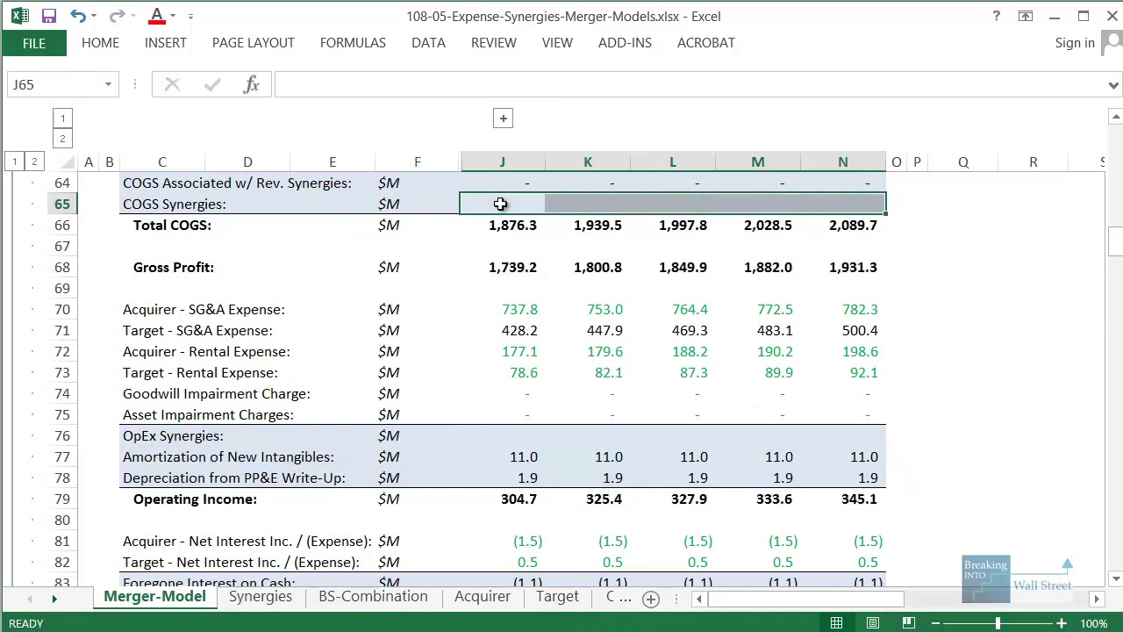
# Step: Box the EPS accretion/dilution rows and the Pro-Forma EPS accretion/dilution rows for FY14 to FY18
pyautogui.scroll(-10, 482, 246)
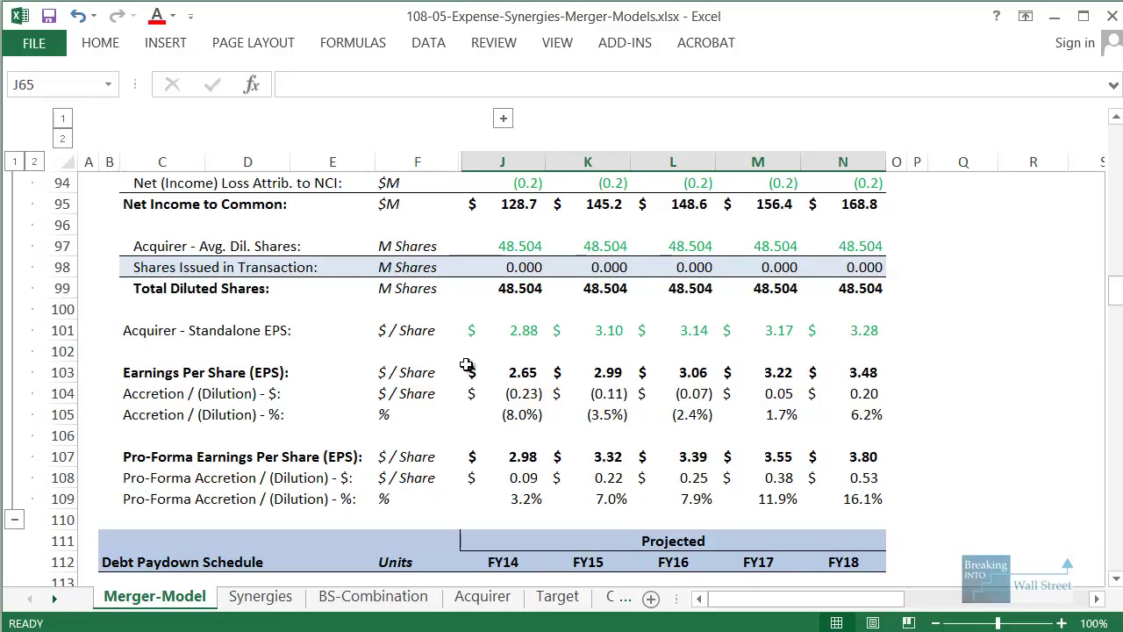
pyautogui.moveTo(460, 354); pyautogui.dragTo(893, 436)
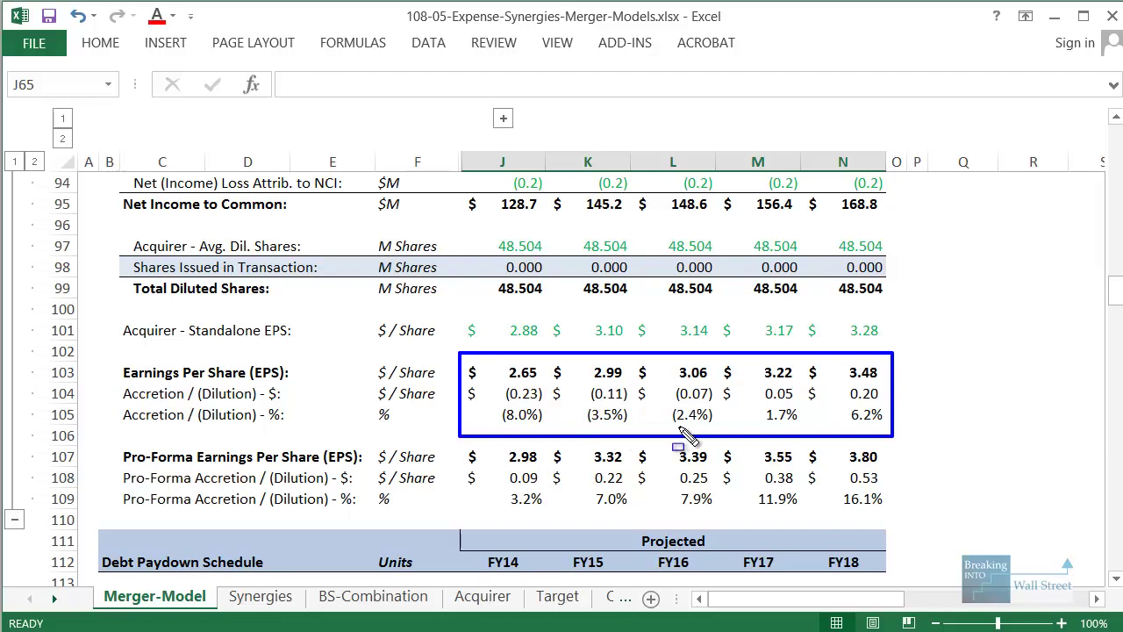
pyautogui.moveTo(459, 440); pyautogui.dragTo(930, 518)
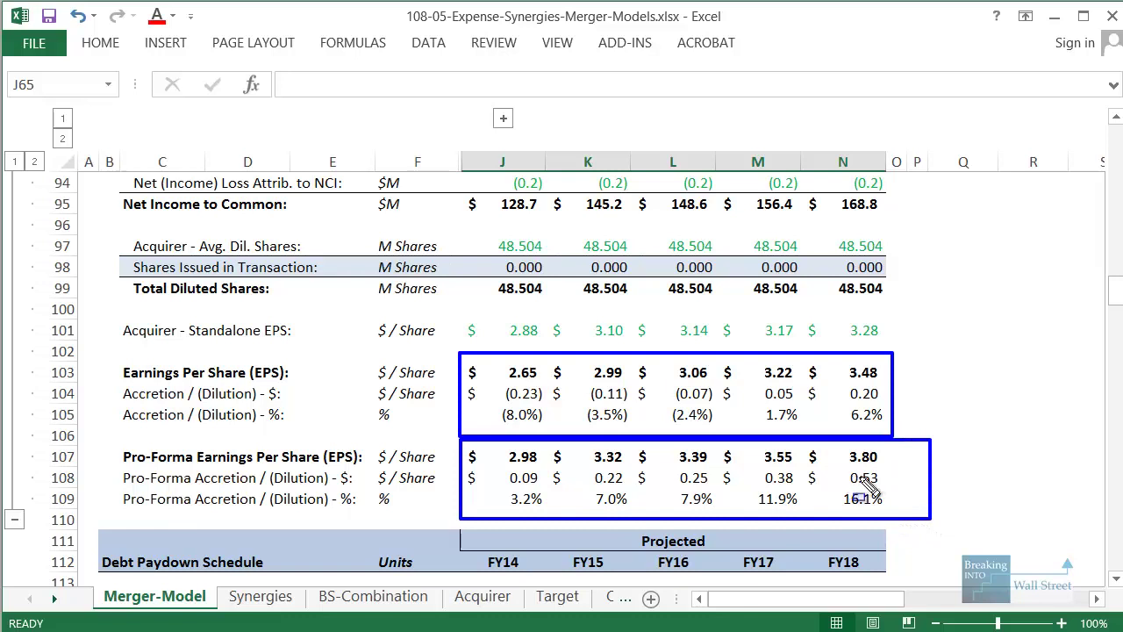
# Step: Undo the clearing of the COGS Synergies and OpEx Synergies rows
pyautogui.hotkey('ctrl', 'z')
pyautogui.hotkey('ctrl', 'z')
pyautogui.scroll(13, 979, 403)
pyautogui.hotkey('ctrl', 'z')
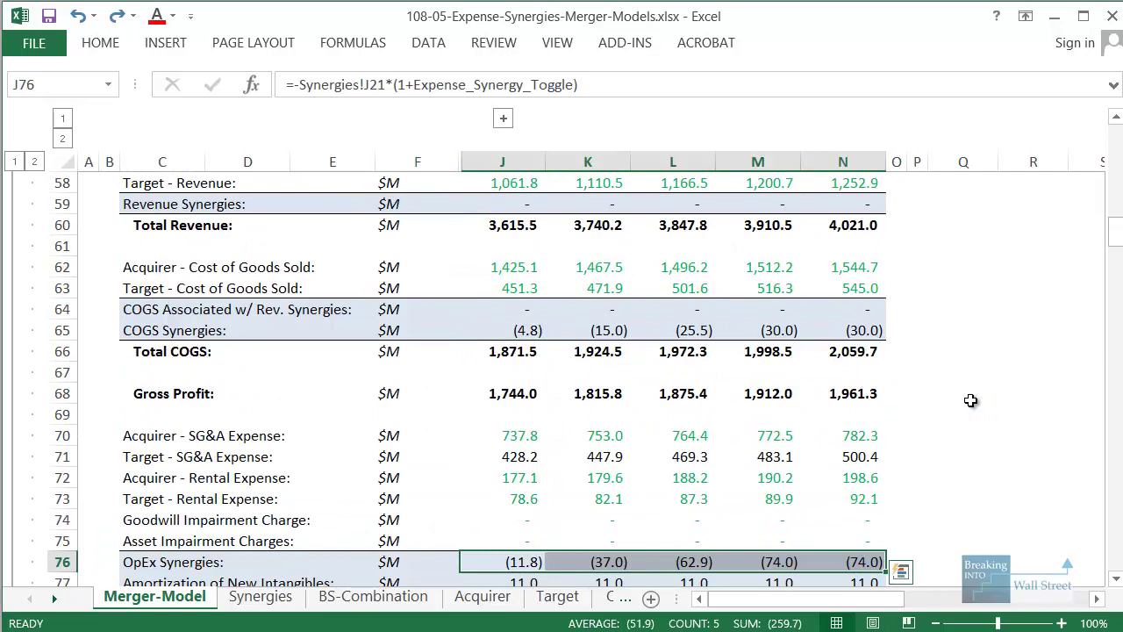
# Step: Box the FY14 to FY16 EPS accretion/dilution figures and all the Pro-Forma EPS rows, then clear the boxes and select FY16's Accretion / (Dilution) - %
pyautogui.scroll(-12, 971, 400)
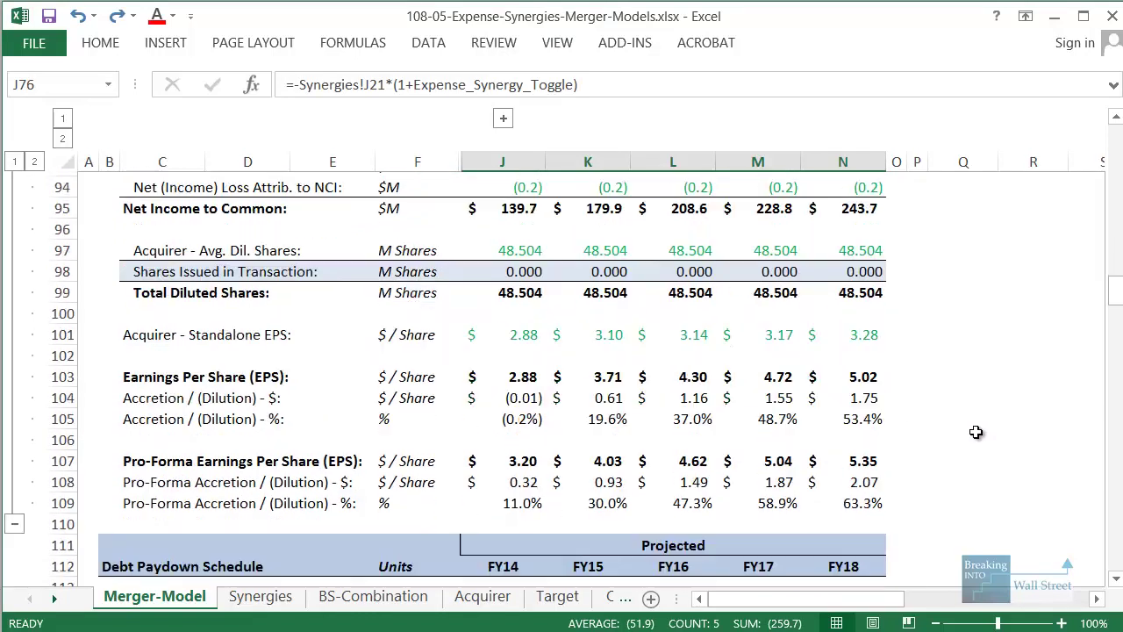
pyautogui.click(975, 432)
pyautogui.scroll(-1, 975, 432)
pyautogui.moveTo(456, 281); pyautogui.dragTo(720, 370)
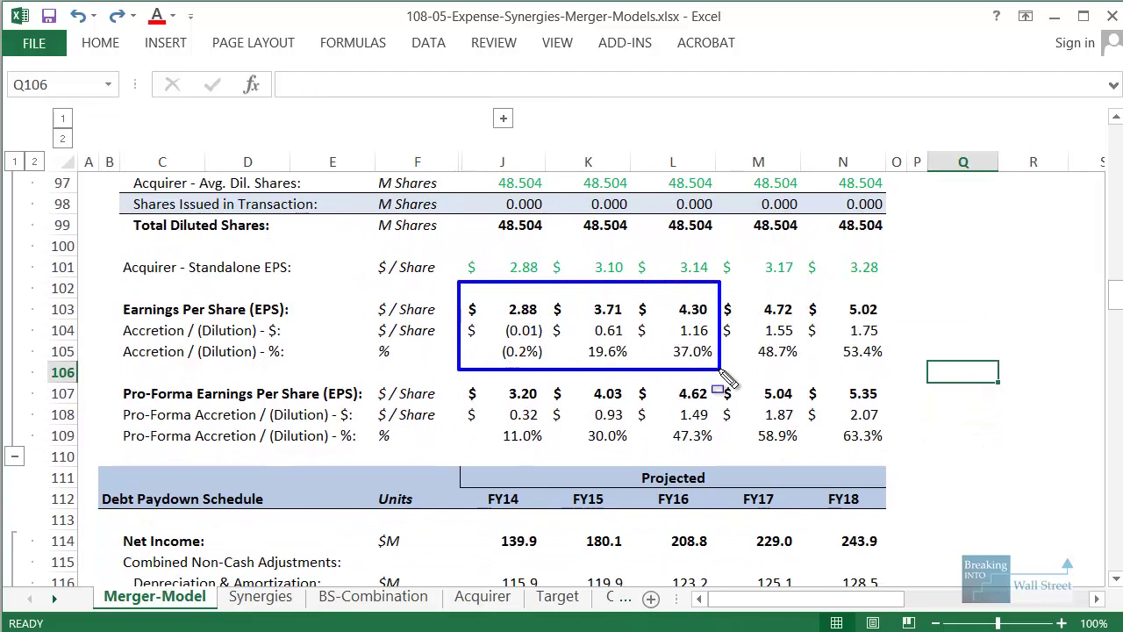
pyautogui.moveTo(458, 376)
pyautogui.mouseDown()
pyautogui.moveTo(824, 462)
pyautogui.moveTo(902, 456)
pyautogui.mouseUp()
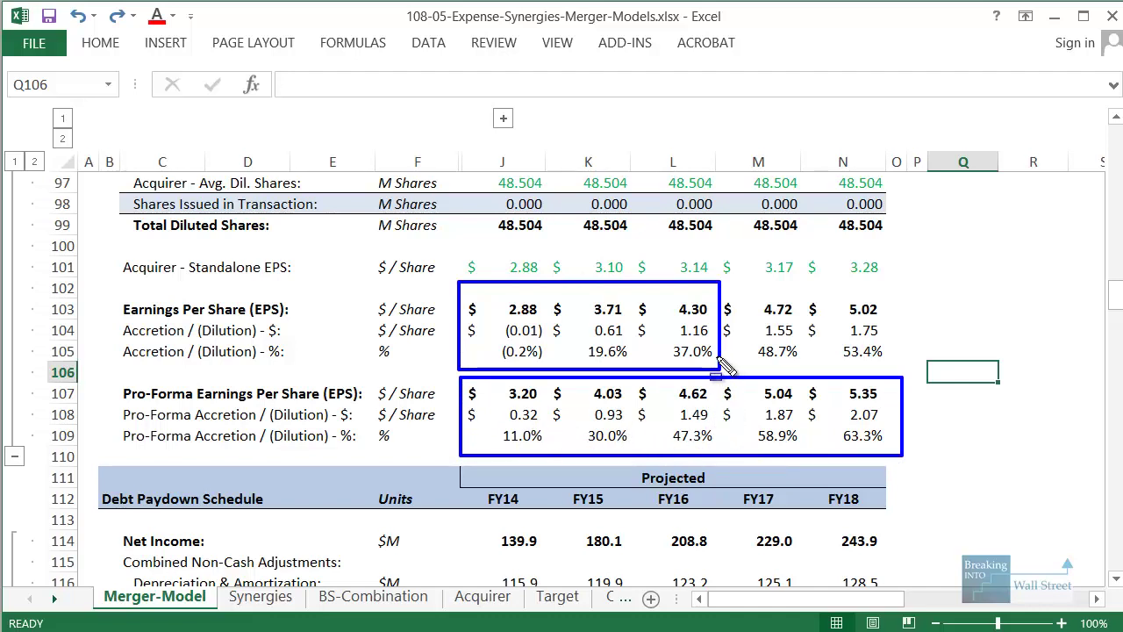
pyautogui.press('Escape')
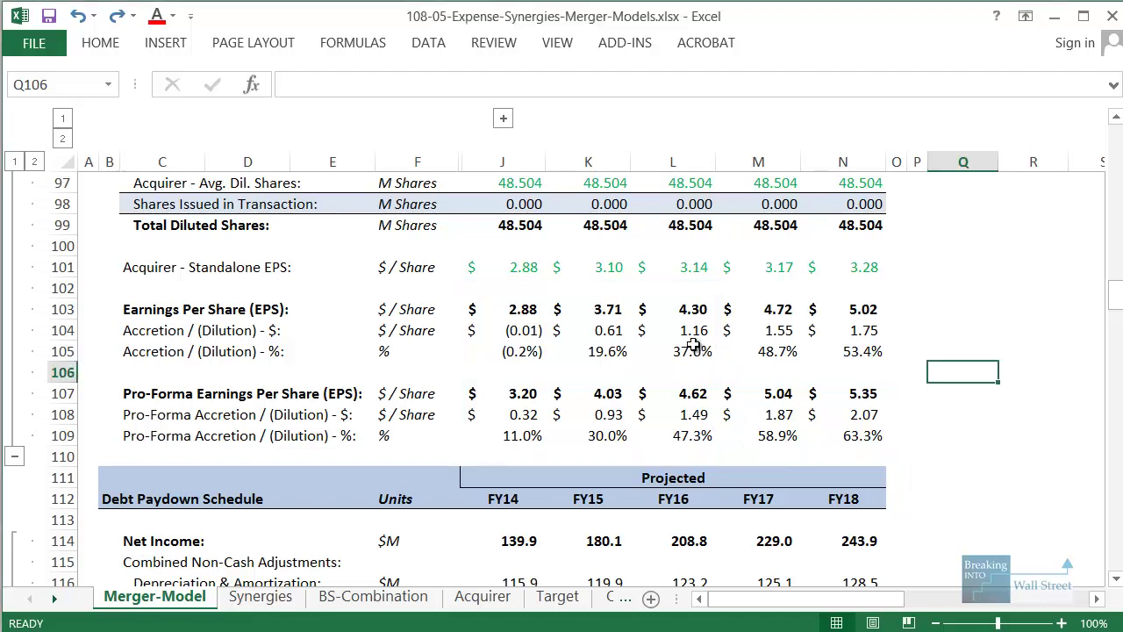
pyautogui.click(693, 349)
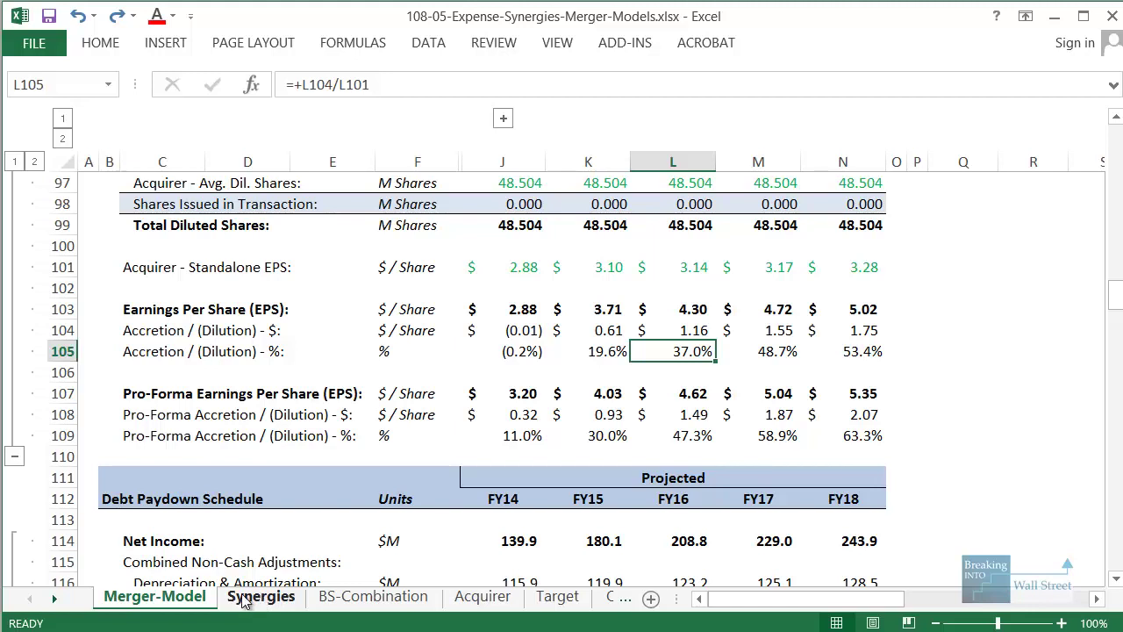
# Step: On the Synergies sheet, highlight the outline passage listing the 3 main areas people get wrong with expense synergies
pyautogui.click(245, 599)
pyautogui.click(575, 436)
pyautogui.scroll(-1, 552, 411)
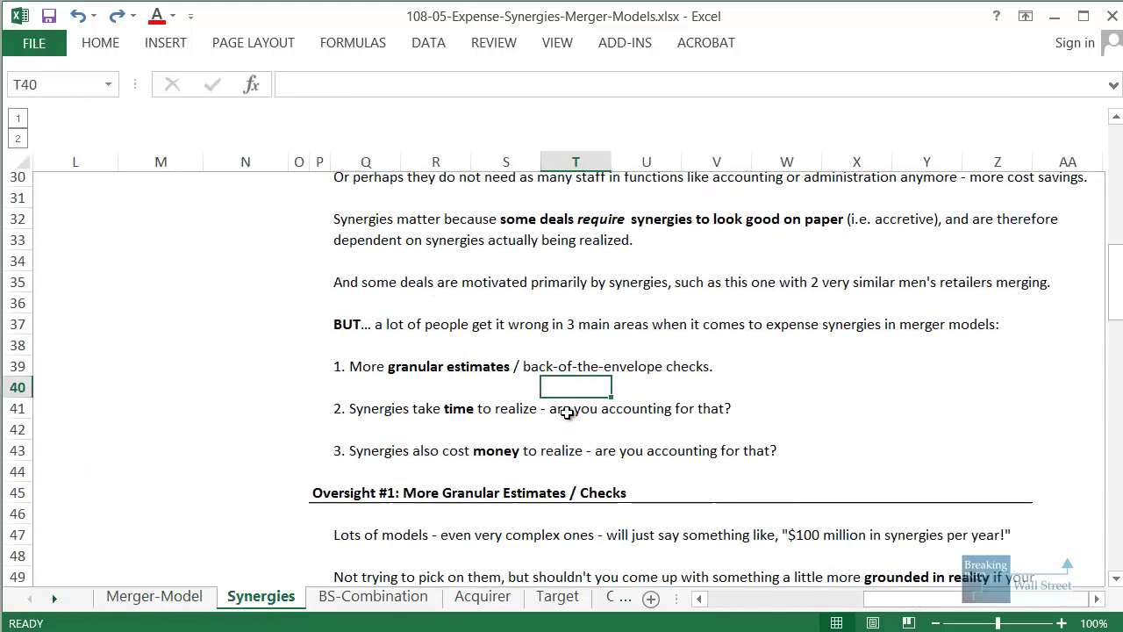
pyautogui.click(895, 454)
pyautogui.scroll(-1, 895, 454)
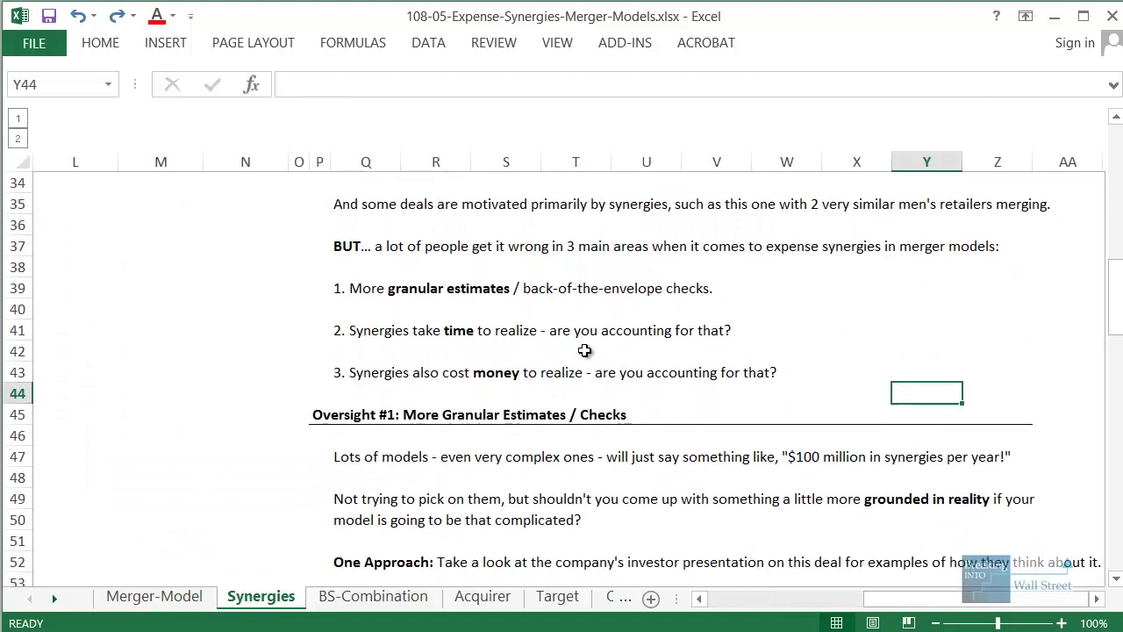
pyautogui.click(399, 253)
pyautogui.moveTo(399, 254); pyautogui.dragTo(1033, 386)
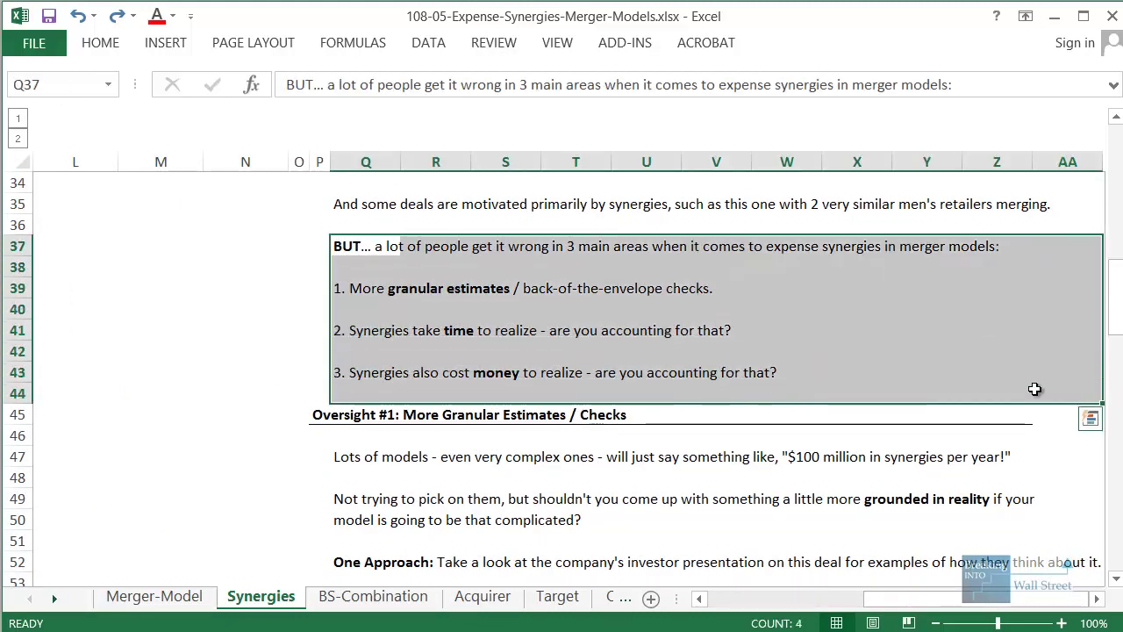
pyautogui.click(980, 462)
# Step: Box each of the three numbered outline points: granular estimates, time to realize, and money to realize
pyautogui.scroll(2, 980, 465)
pyautogui.scroll(1, 980, 465)
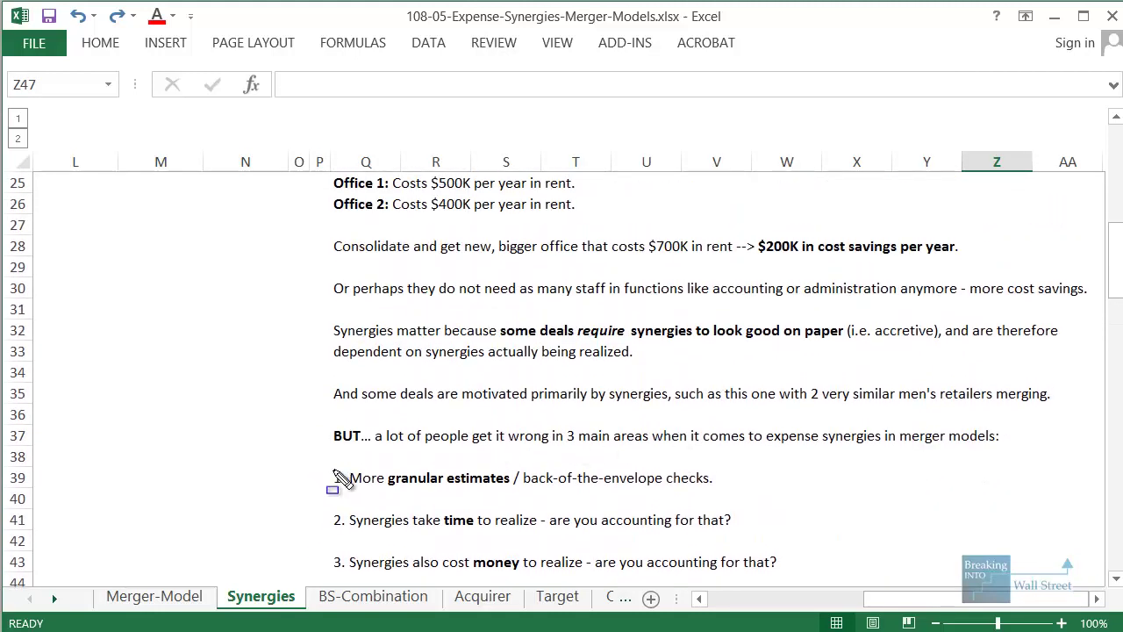
pyautogui.moveTo(318, 463); pyautogui.dragTo(762, 496)
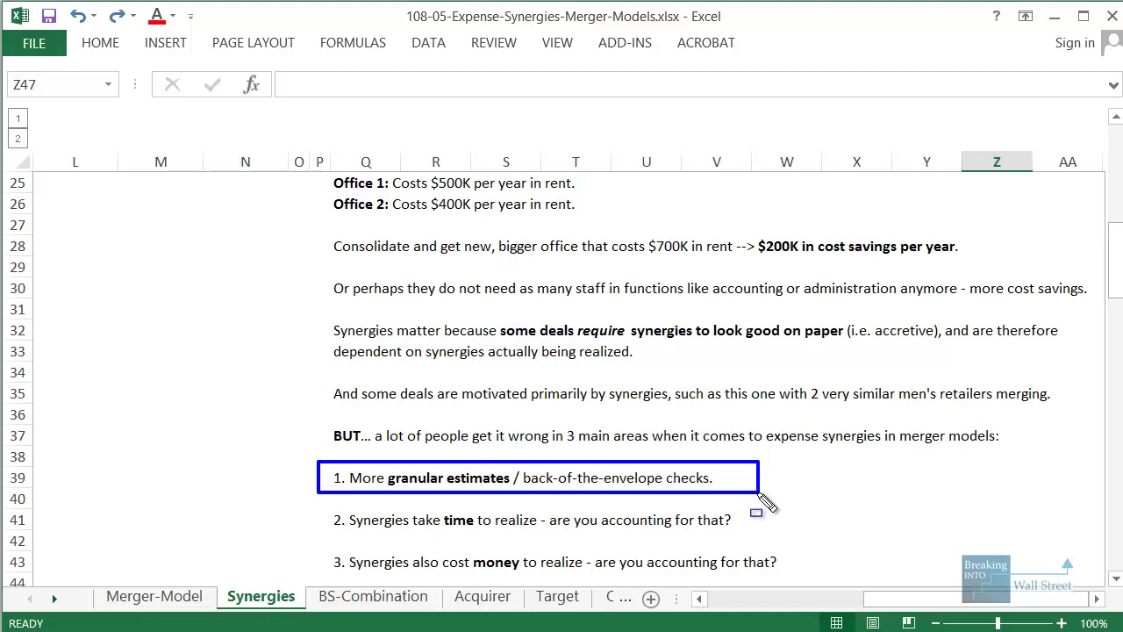
pyautogui.moveTo(319, 512); pyautogui.dragTo(763, 549)
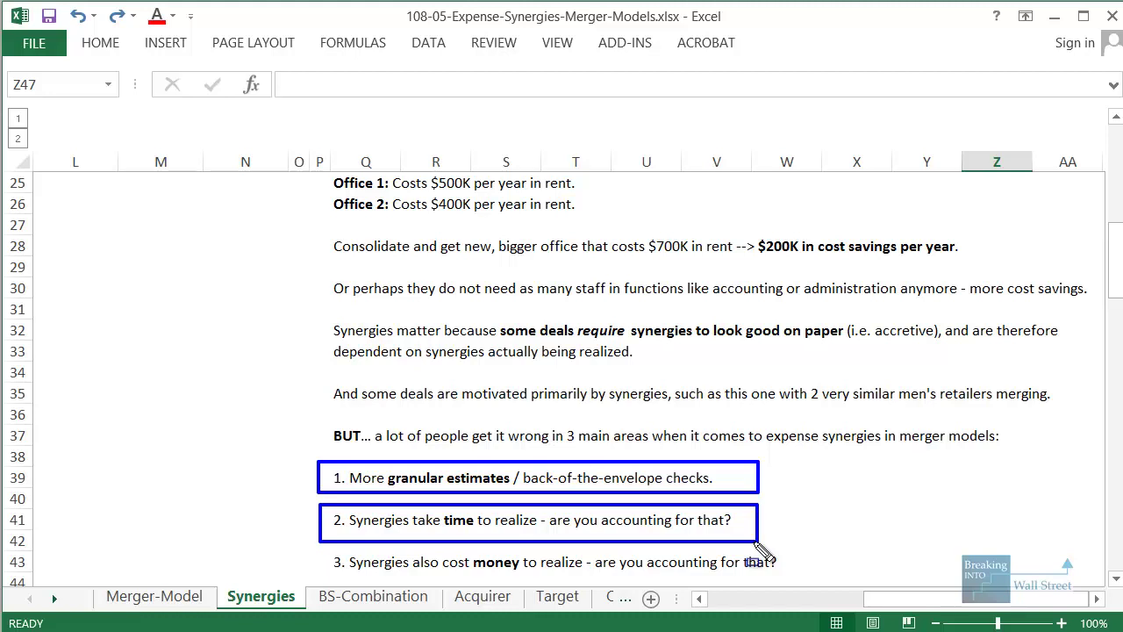
pyautogui.moveTo(320, 543); pyautogui.dragTo(787, 586)
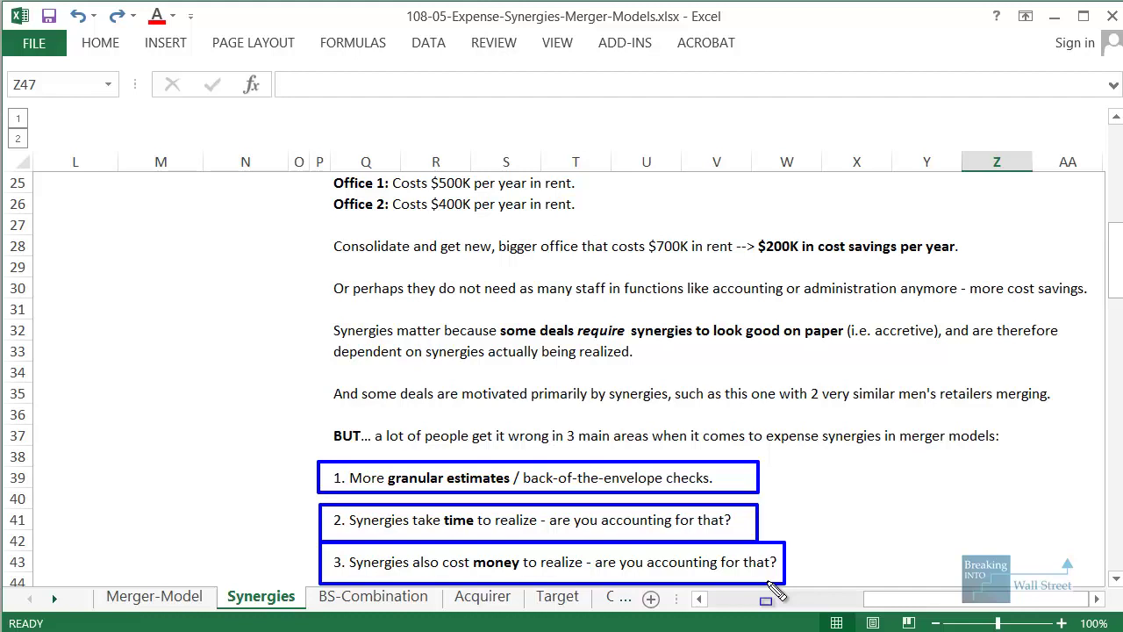
# Step: Highlight the Oversight #1 heading on more granular estimates and its line about "$100 million in synergies per year!"
pyautogui.scroll(-2, 787, 486)
pyautogui.scroll(-2, 423, 462)
pyautogui.moveTo(358, 224); pyautogui.dragTo(770, 204)
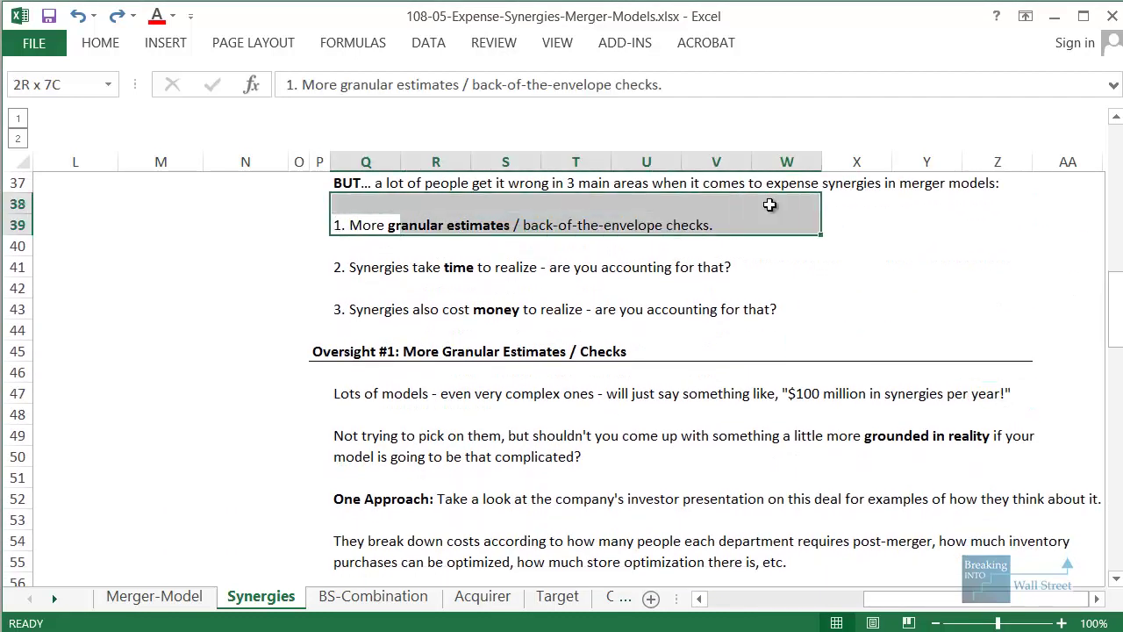
pyautogui.scroll(-1, 789, 205)
pyautogui.moveTo(313, 283); pyautogui.dragTo(1022, 399)
pyautogui.scroll(-1, 1009, 421)
pyautogui.click(913, 449)
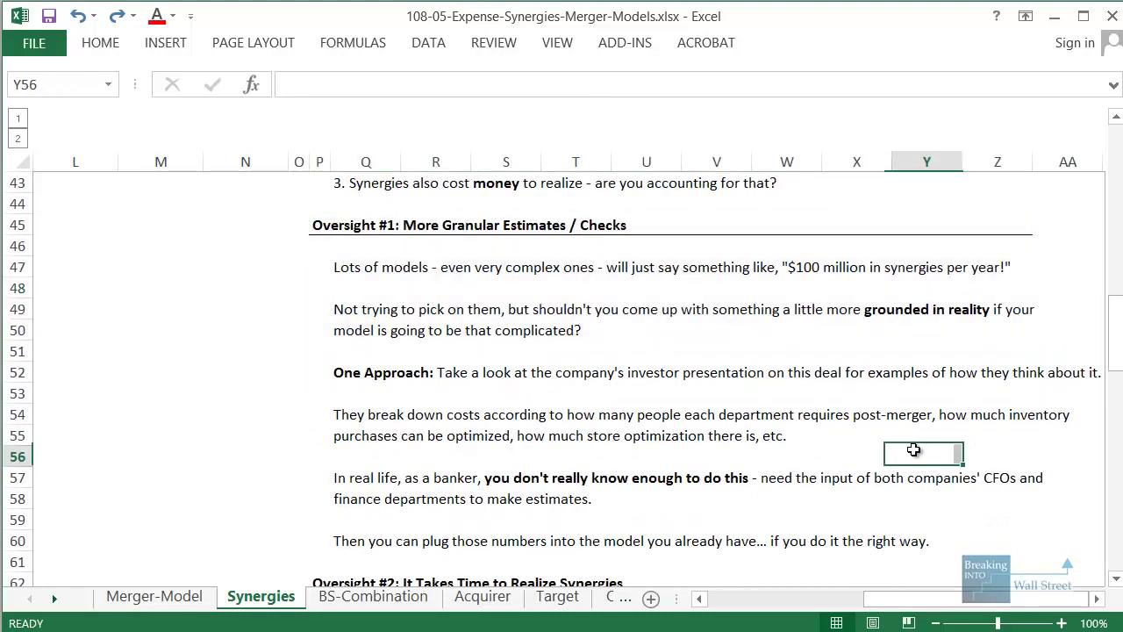
pyautogui.moveTo(306, 225); pyautogui.dragTo(1043, 280)
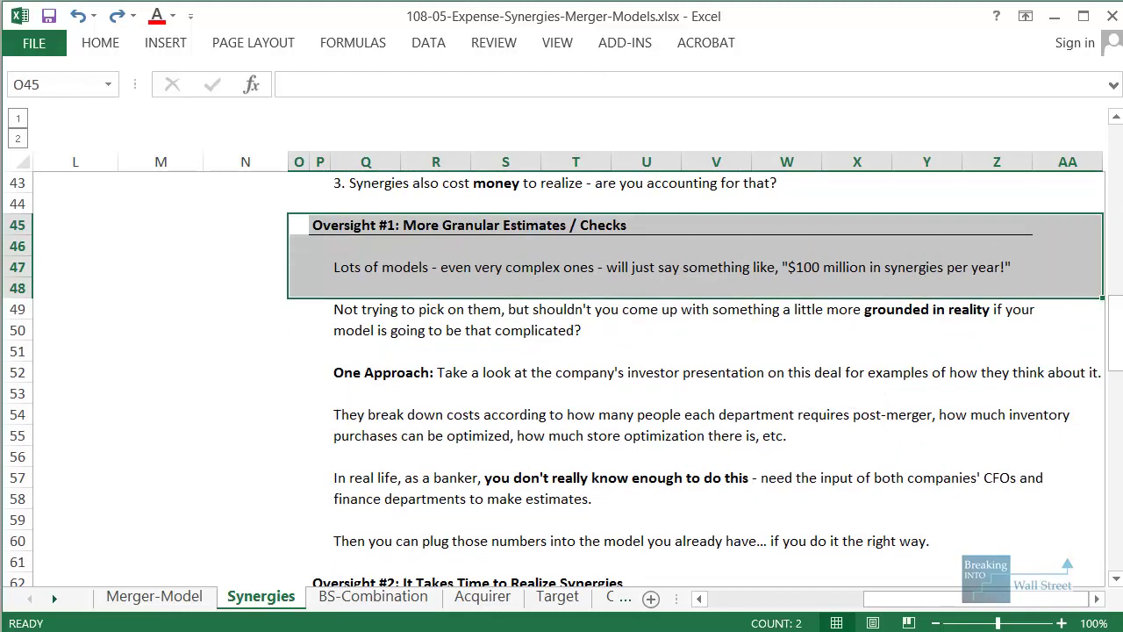
# Step: Switch to the MandA_Model_Completed.xls workbook and skim the transaction and financial summaries on the TS sheet
pyautogui.hotkey('alt', 'Tab')
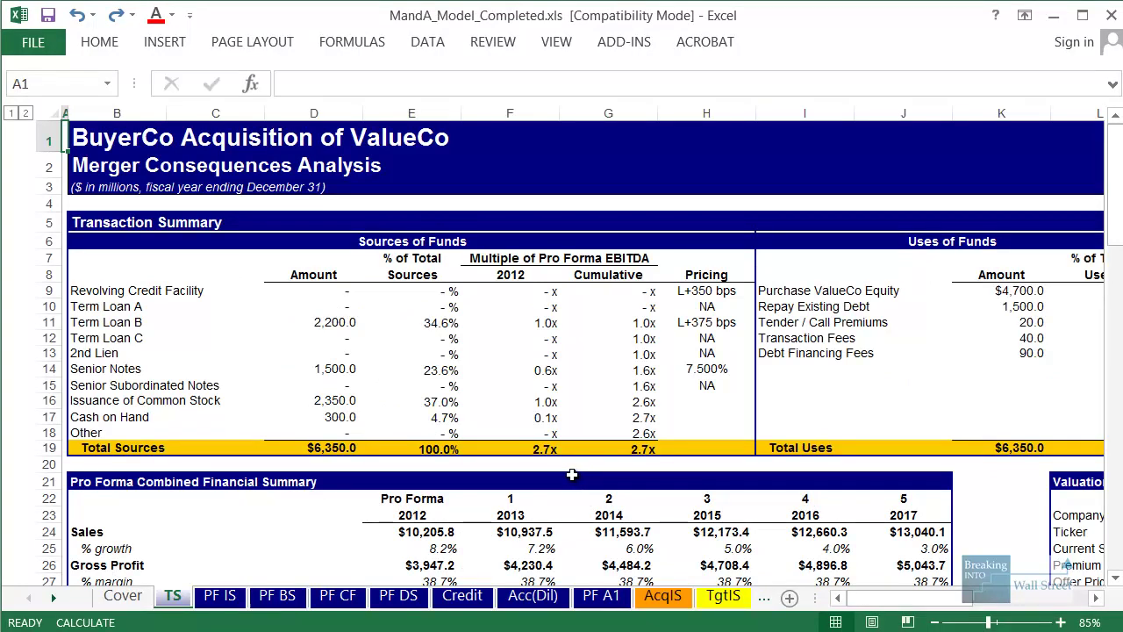
pyautogui.scroll(-4, 325, 361)
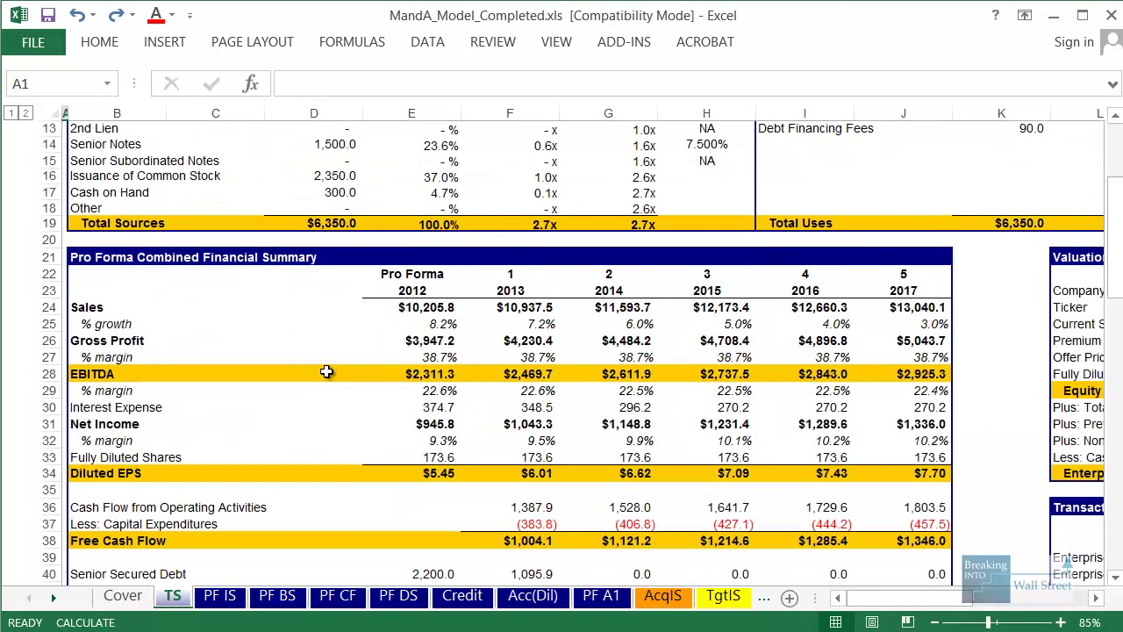
pyautogui.scroll(-5, 359, 394)
pyautogui.scroll(9, 359, 394)
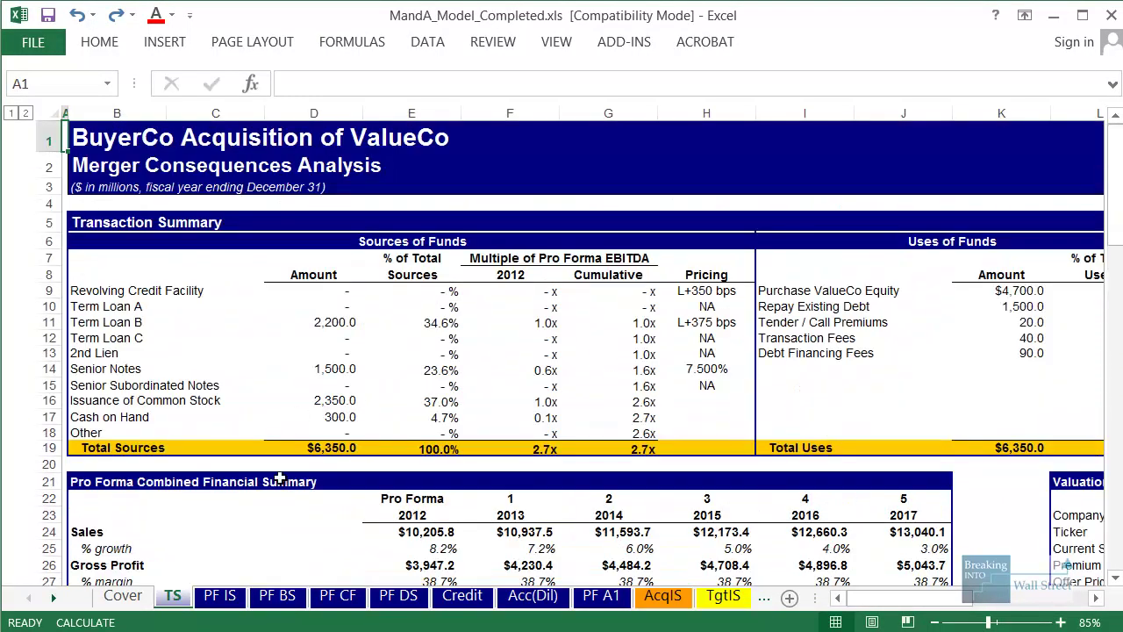
# Step: Locate the Synergies assumptions table below the financing fee amortization on the PF A1 sheet
pyautogui.click(532, 596)
pyautogui.click(602, 596)
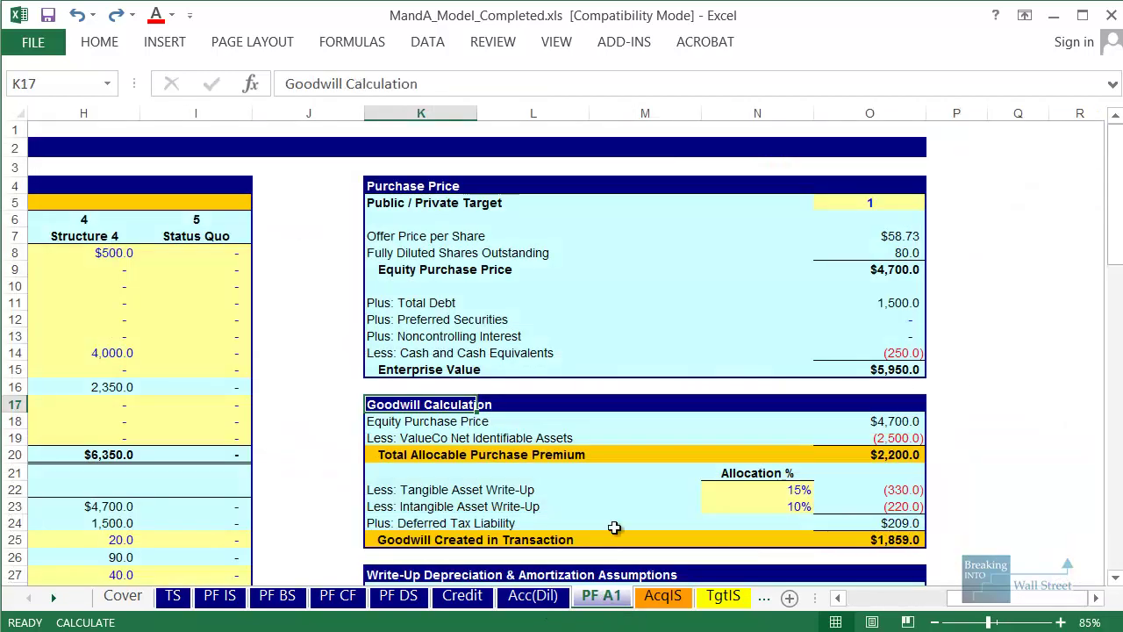
pyautogui.scroll(-16, 614, 526)
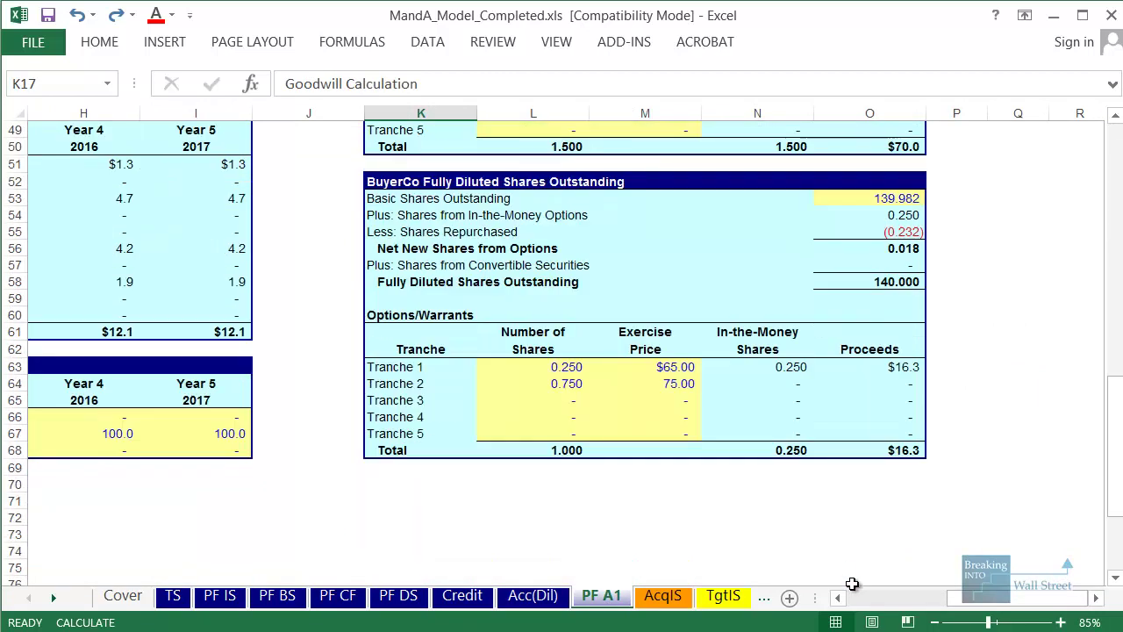
pyautogui.click(892, 598)
pyautogui.click(560, 531)
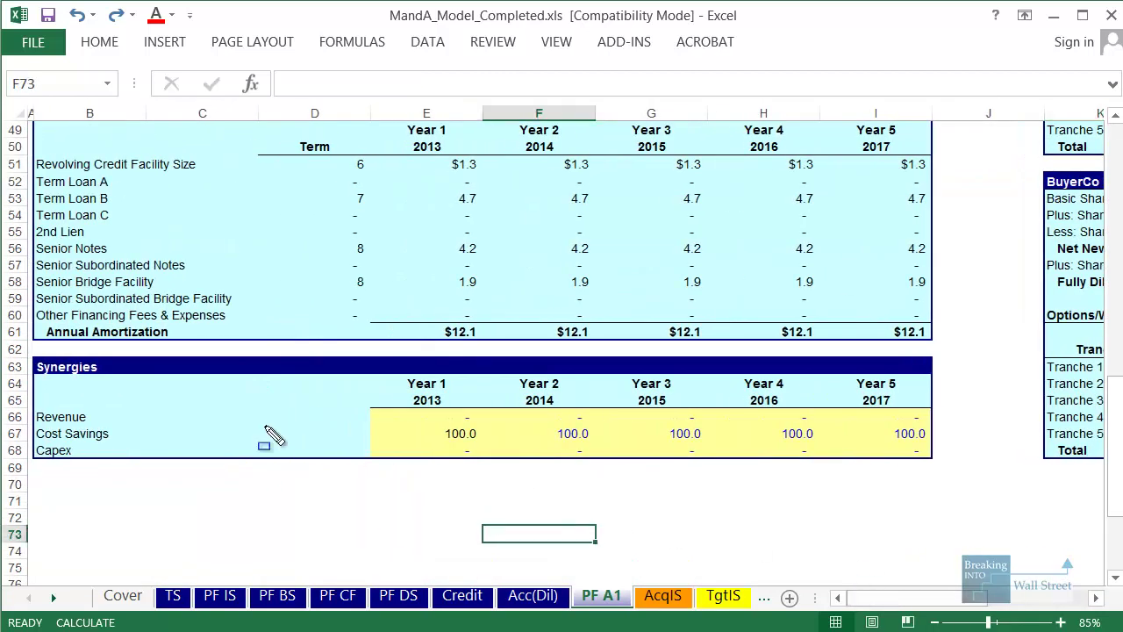
# Step: Box the Synergies table and its Revenue row label, then clear the boxes
pyautogui.moveTo(32, 353); pyautogui.dragTo(950, 474)
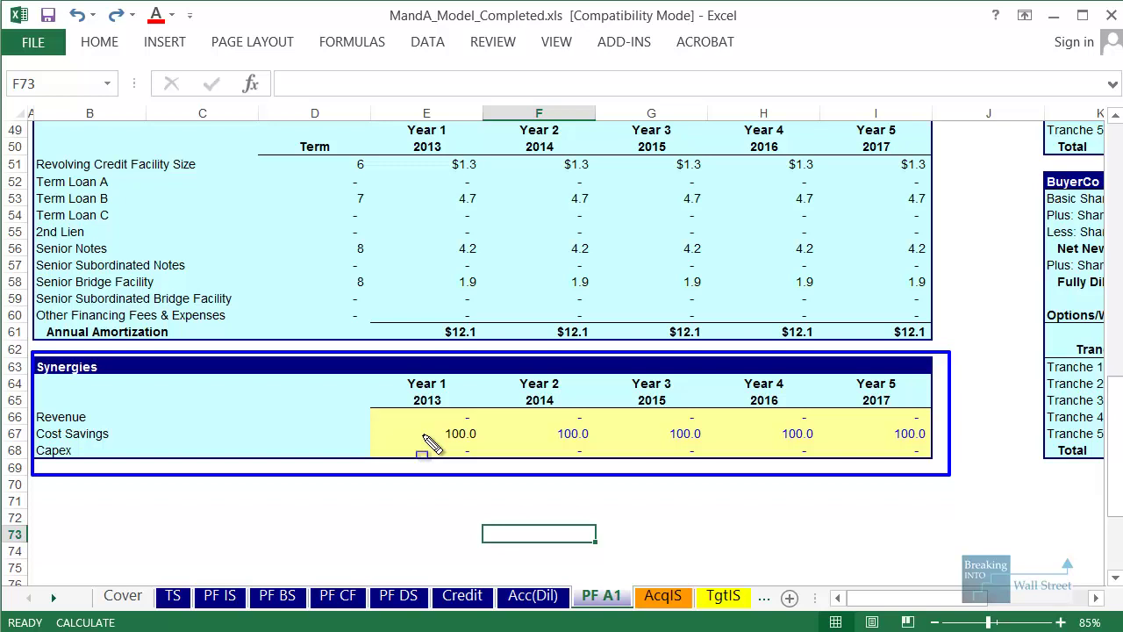
pyautogui.moveTo(29, 405)
pyautogui.mouseDown()
pyautogui.moveTo(111, 406)
pyautogui.moveTo(150, 425)
pyautogui.mouseUp()
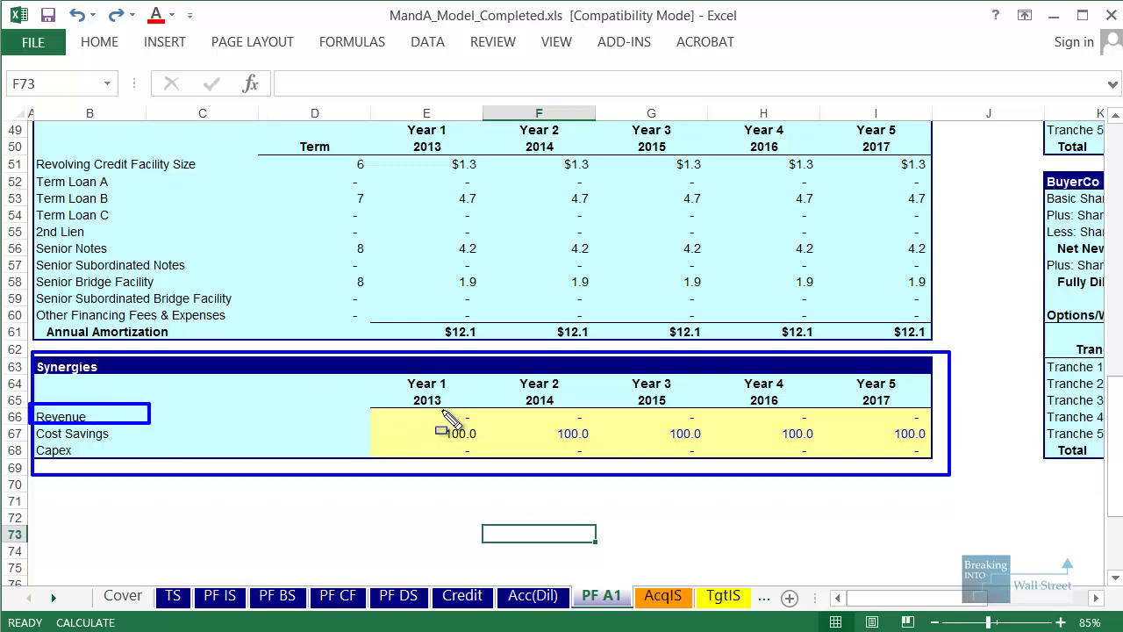
pyautogui.press('Escape')
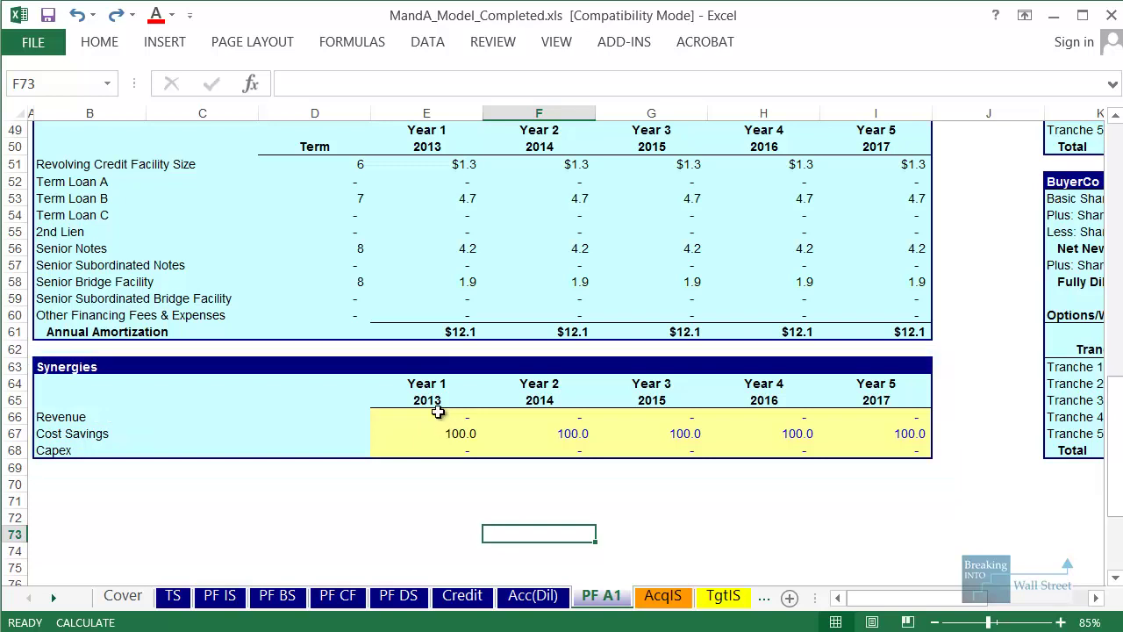
# Step: Return to the TS sheet and examine the Pro Forma Combined Financial Summary and Credit Statistics sections
pyautogui.scroll(6, 438, 411)
pyautogui.scroll(10, 438, 412)
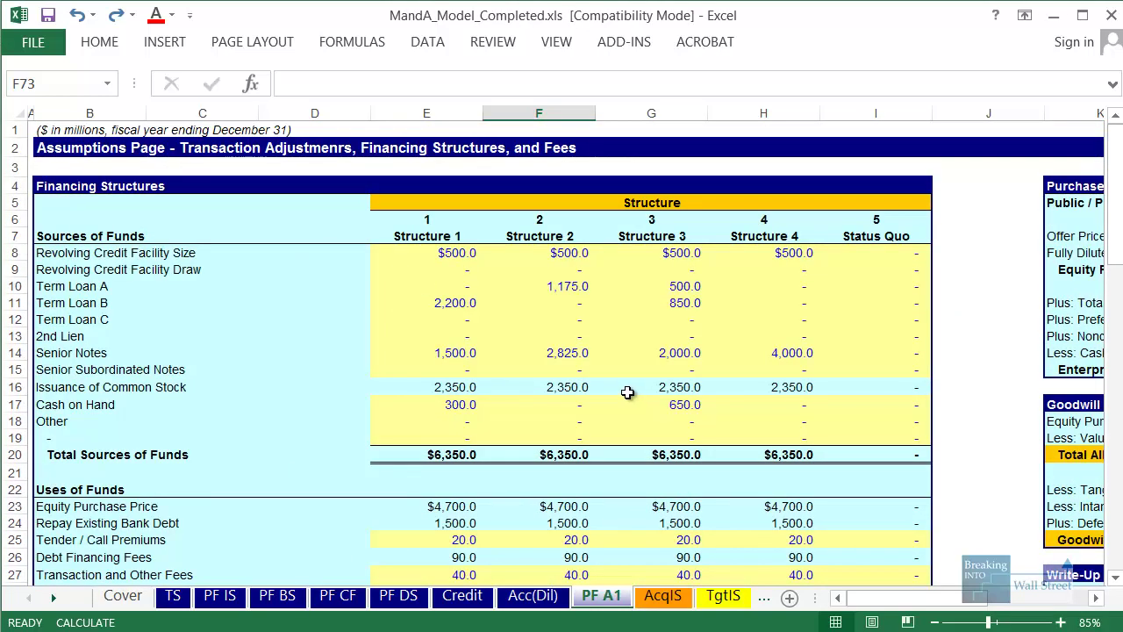
pyautogui.hotkey('ctrl', 'pageup')
pyautogui.hotkey('ctrl', 'pageup')
pyautogui.hotkey('ctrl', 'pageup')
pyautogui.hotkey('ctrl', 'pageup')
pyautogui.hotkey('ctrl', 'pageup')
pyautogui.hotkey('ctrl', 'pageup')
pyautogui.hotkey('ctrl', 'pageup')
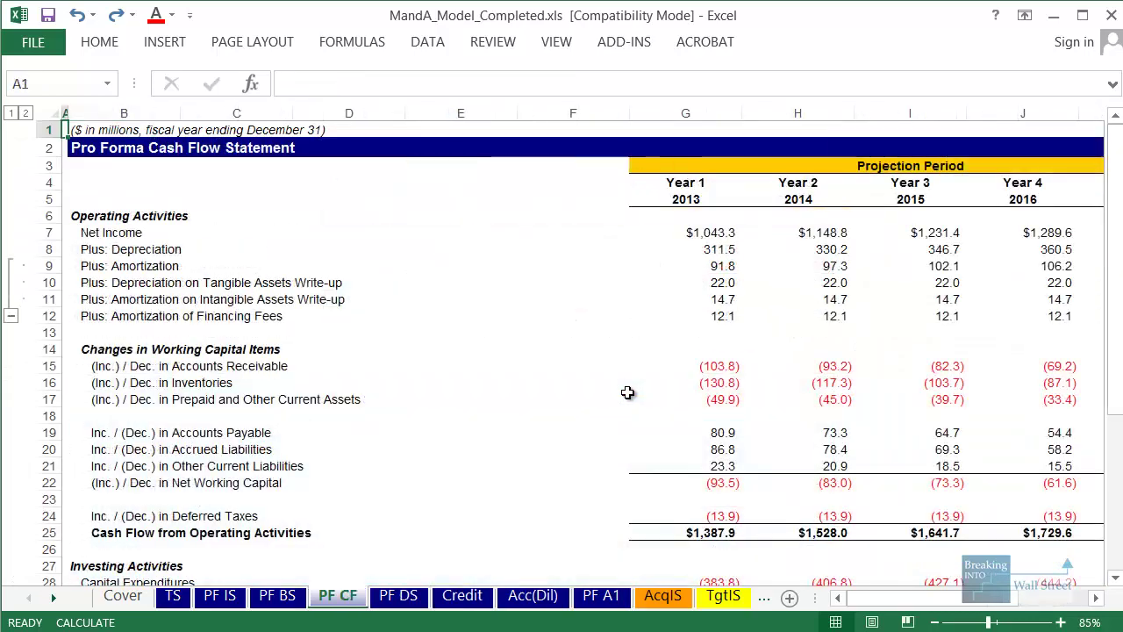
pyautogui.scroll(-6, 428, 405)
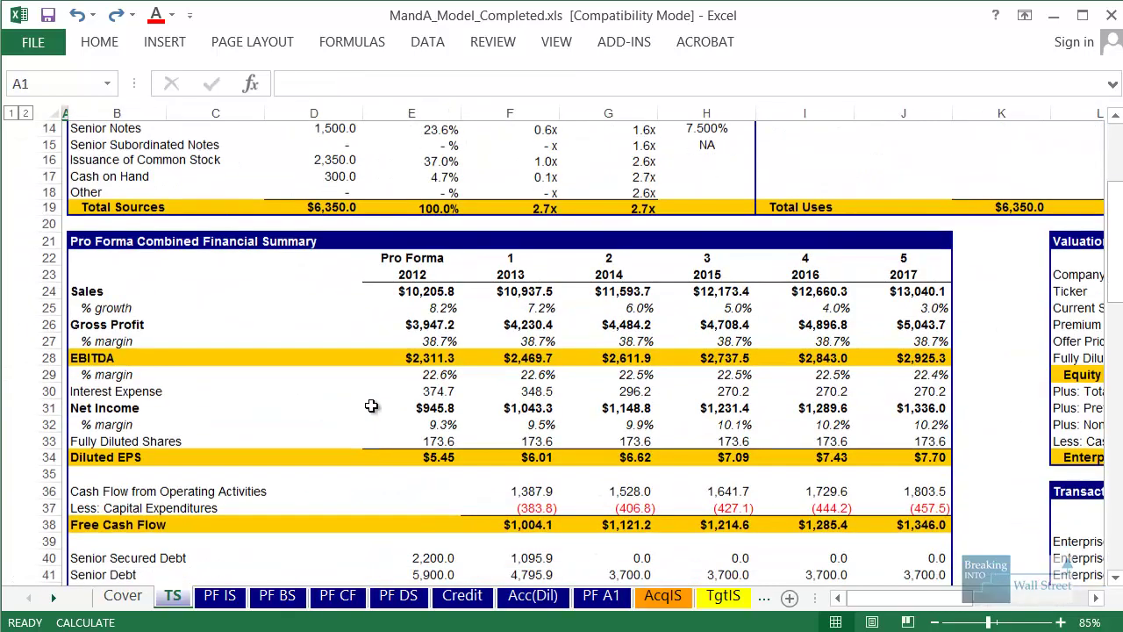
pyautogui.scroll(-4, 428, 404)
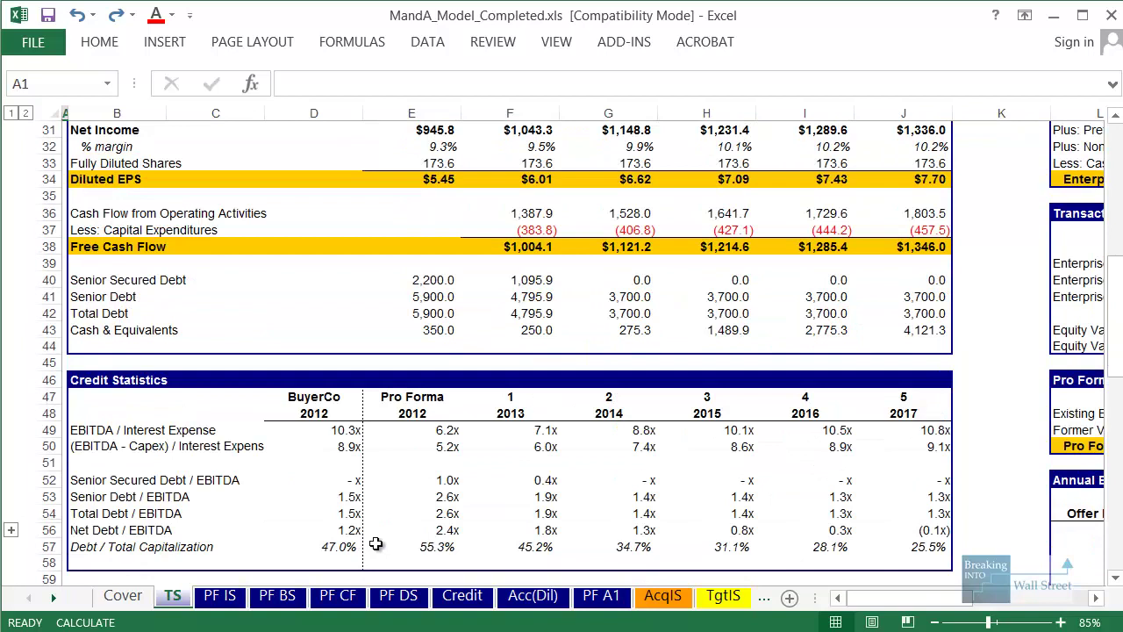
# Step: Switch to the 108-05-Expense-Synergies-Merger-Models.xlsx workbook and highlight the "grounded in reality" and "One Approach" notes under Oversight #1
pyautogui.scroll(-1, 376, 544)
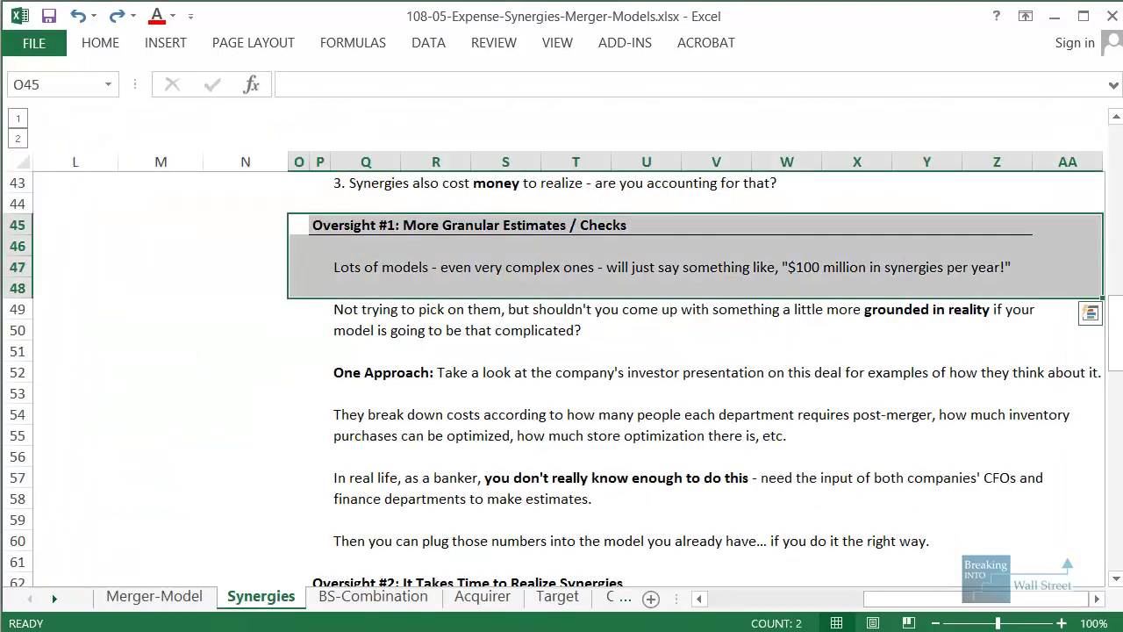
pyautogui.click(478, 562)
pyautogui.scroll(-1, 478, 544)
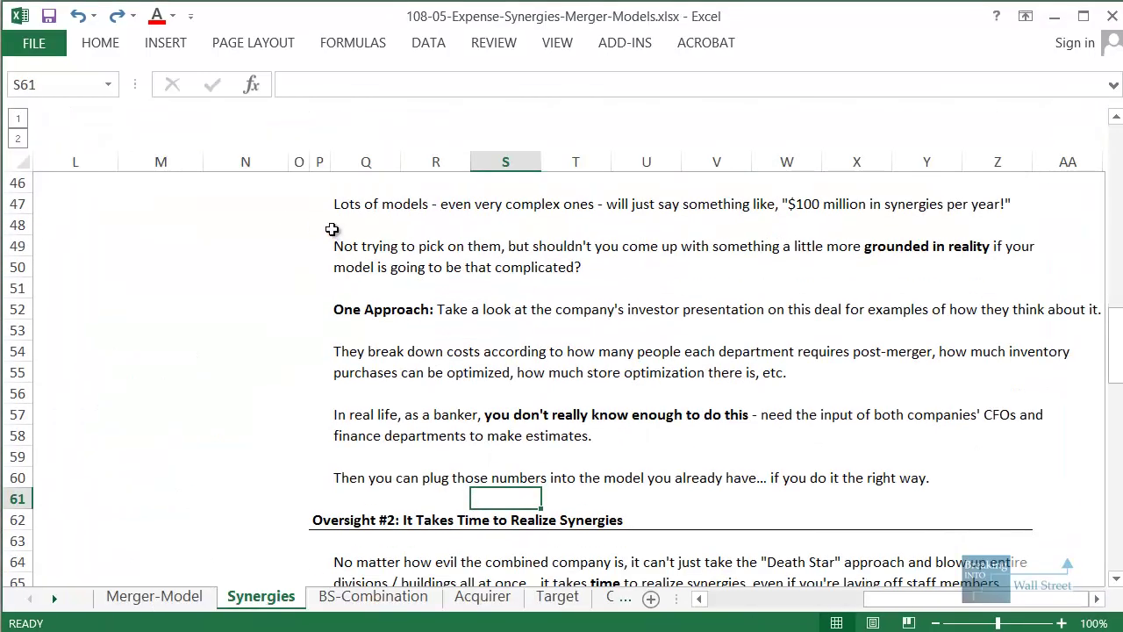
pyautogui.click(351, 249)
pyautogui.moveTo(457, 256); pyautogui.dragTo(1023, 268)
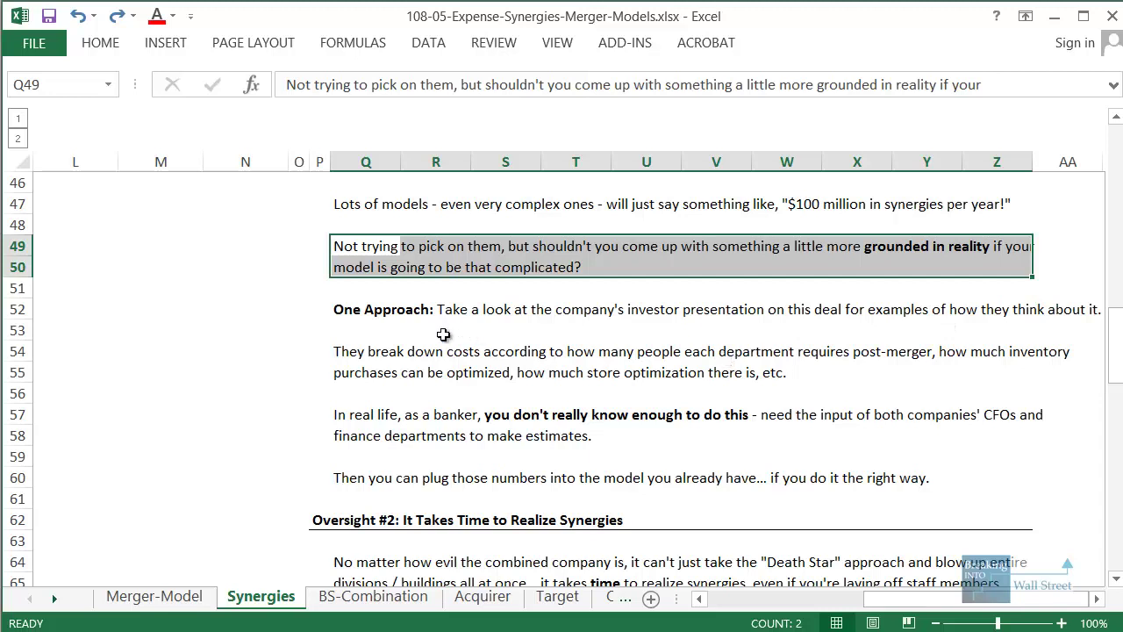
pyautogui.click(390, 314)
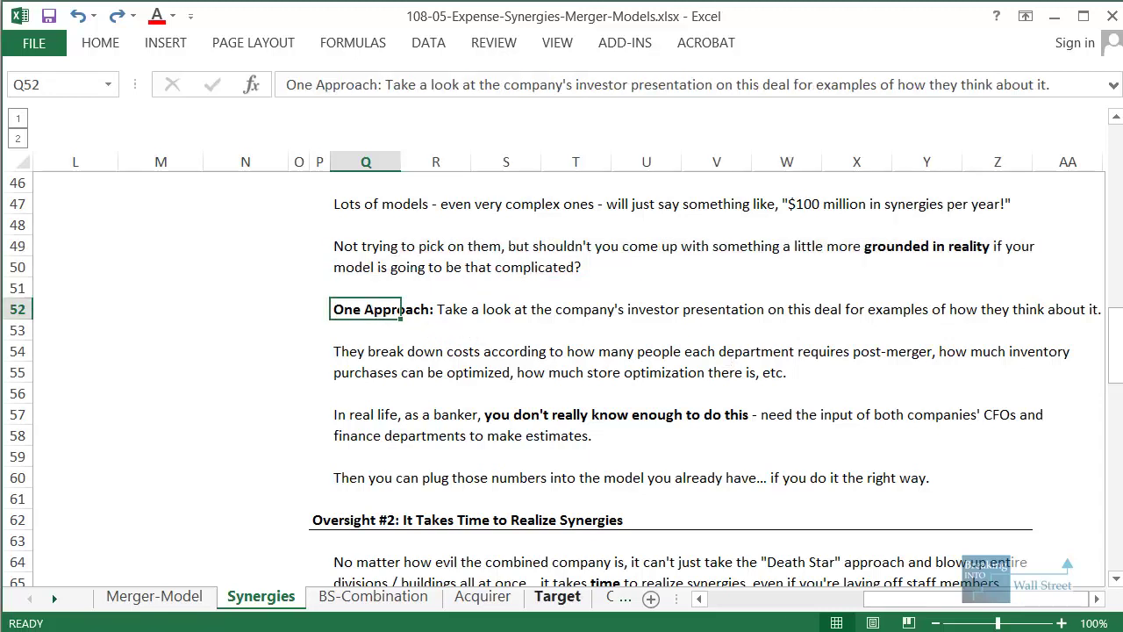
# Step: Switch to the Men's Wearhouse deal investor presentation in Adobe Acrobat Pro and browse the synergy slides on pages 159 to 163
pyautogui.hotkey('alt', 'Tab')
pyautogui.hotkey('alt', 'Left')
pyautogui.hotkey('alt', 'Left')
pyautogui.hotkey('alt', 'Left')
pyautogui.hotkey('alt', 'Left')
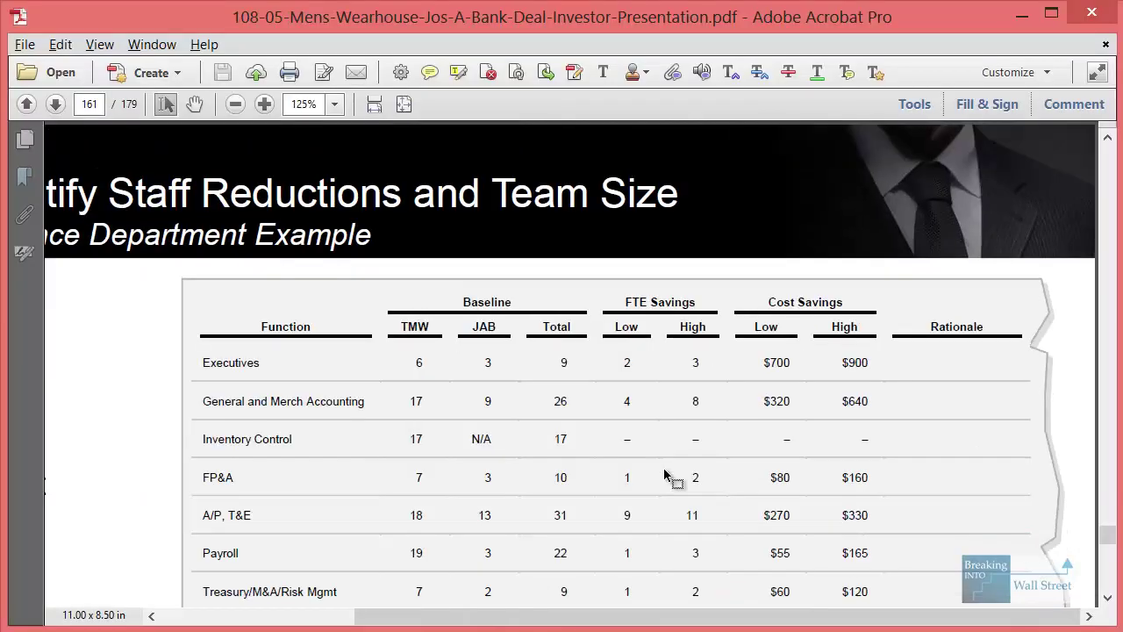
pyautogui.scroll(10, 664, 471)
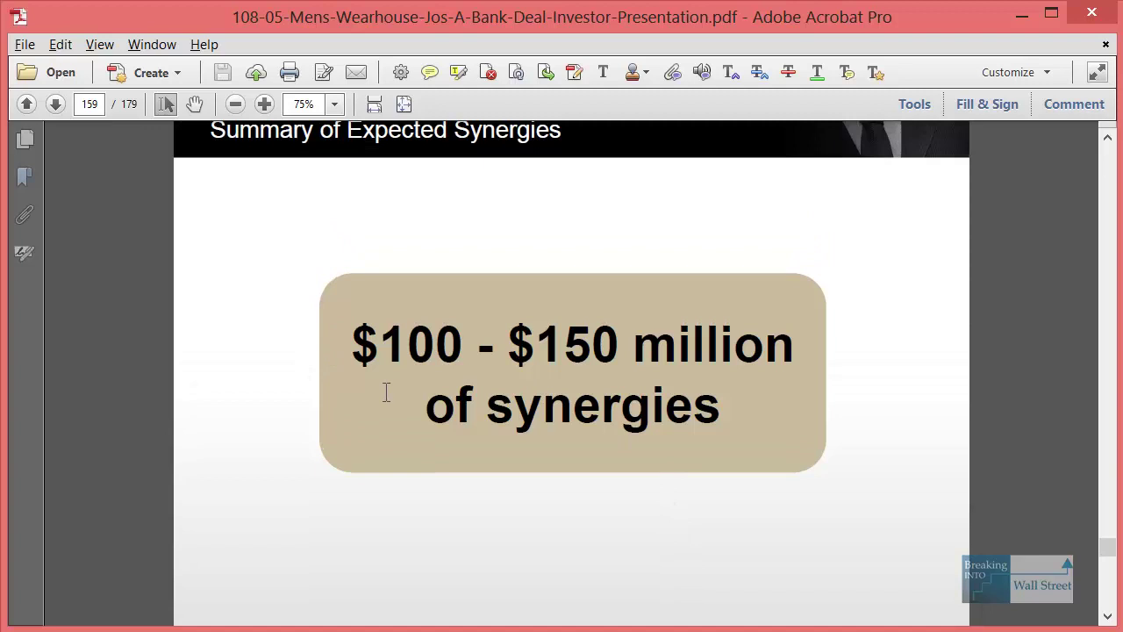
pyautogui.scroll(-12, 389, 399)
pyautogui.scroll(6, 389, 408)
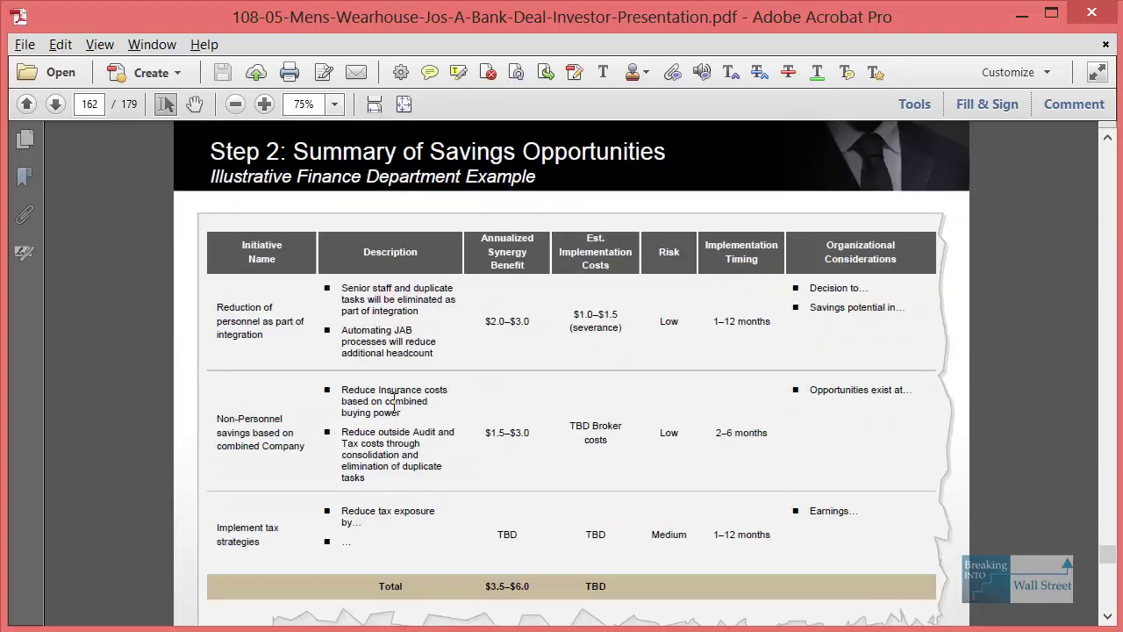
pyautogui.scroll(-5, 390, 408)
pyautogui.scroll(-10, 483, 479)
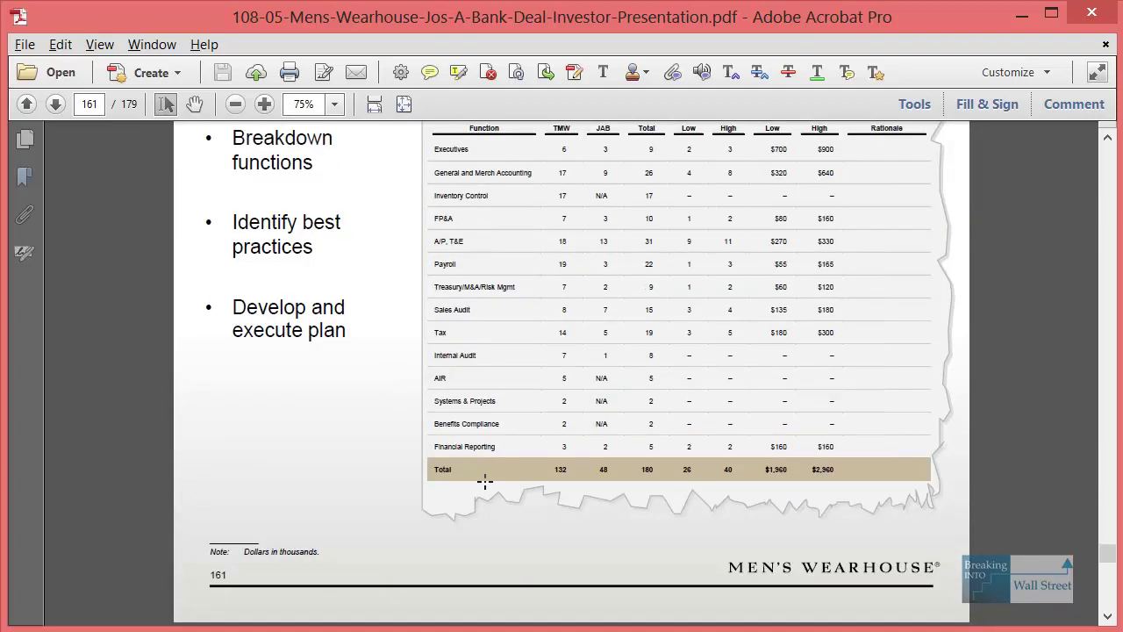
pyautogui.scroll(-5, 488, 478)
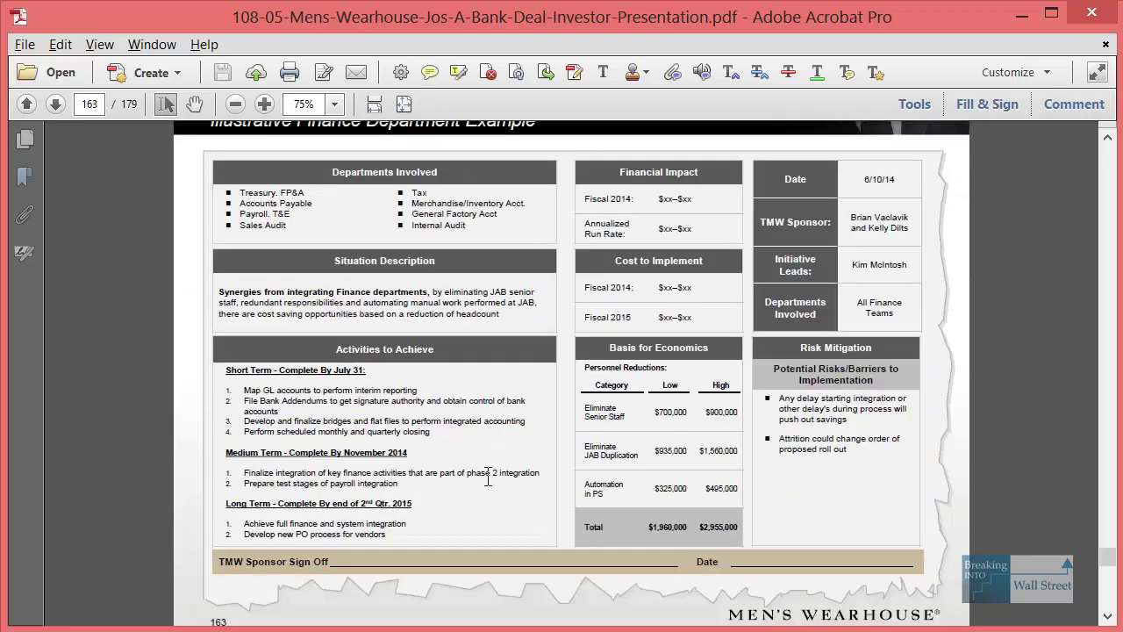
# Step: Fit page 164 to the window width and box the Midpoint of Estimates breakdown by cost category, then clear the box
pyautogui.hotkey('ctrl', '2')
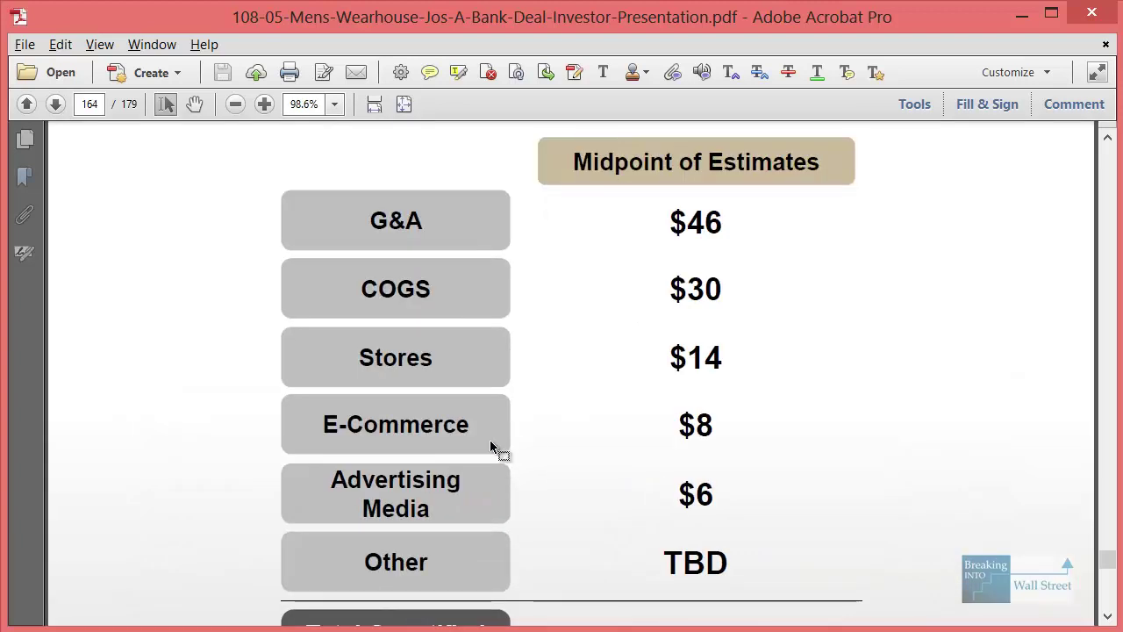
pyautogui.moveTo(274, 132); pyautogui.dragTo(869, 587)
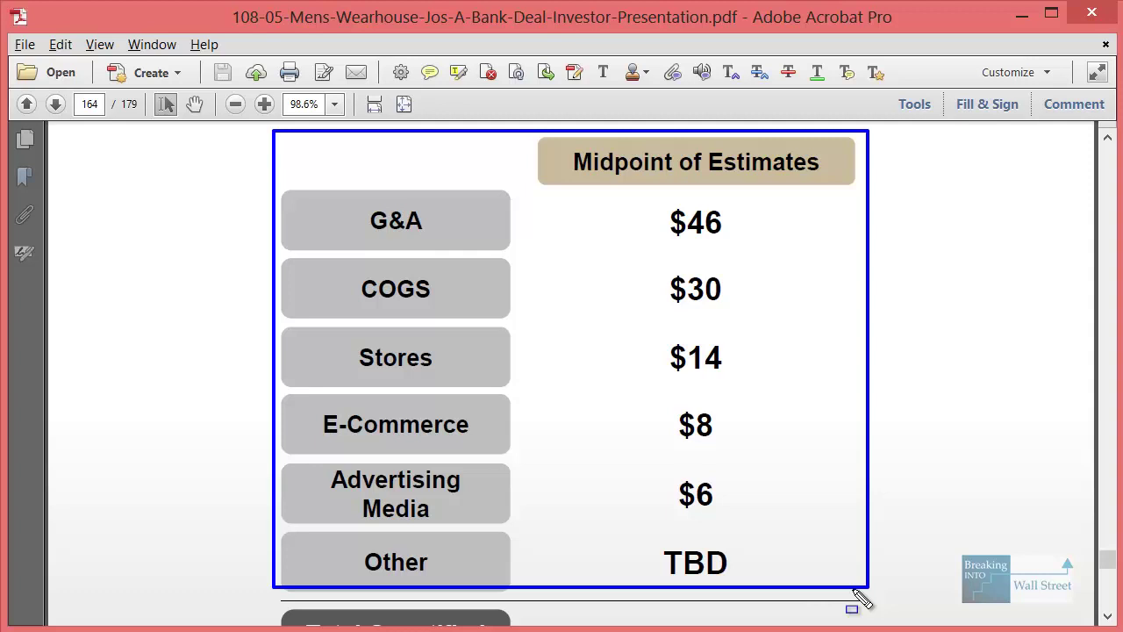
pyautogui.click(816, 571)
# Step: Return to the Excel Synergies sheet and box the Management Estimates table and the COGS and OpEx synergy percentage rows
pyautogui.hotkey('alt', 'Tab')
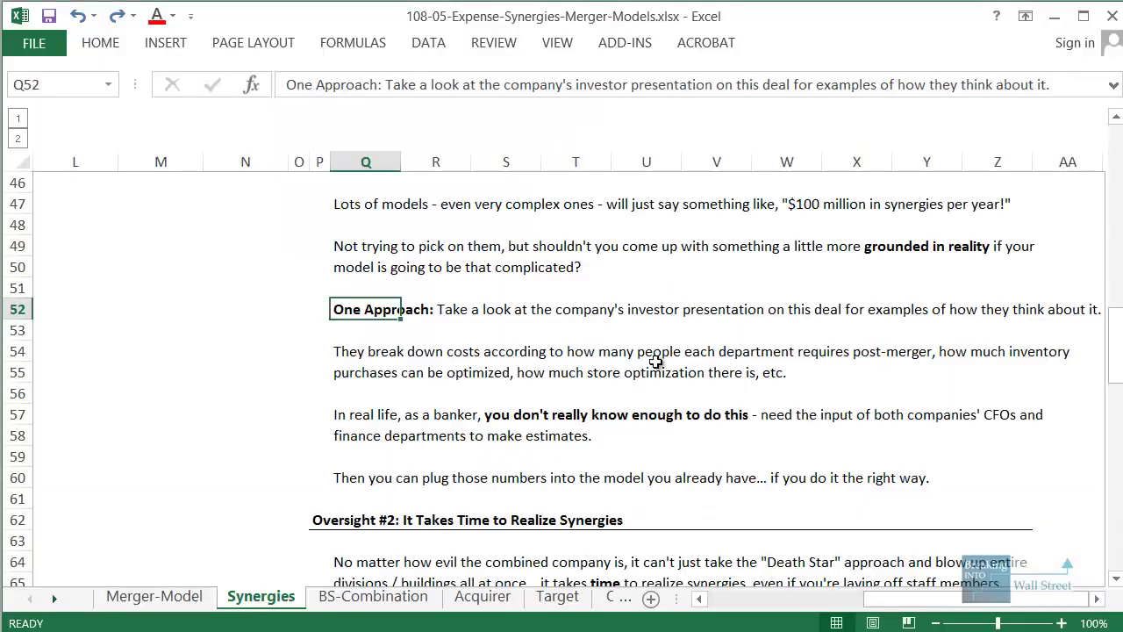
pyautogui.click(775, 599)
pyautogui.scroll(10, 734, 518)
pyautogui.scroll(5, 474, 412)
pyautogui.click(434, 369)
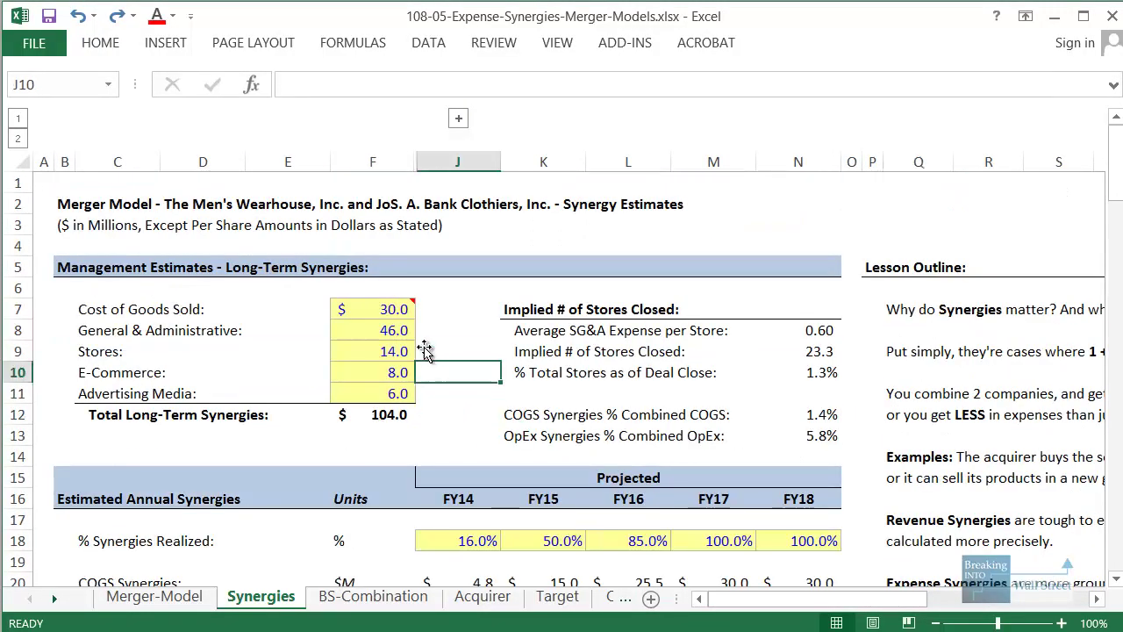
pyautogui.moveTo(63, 290); pyautogui.dragTo(433, 437)
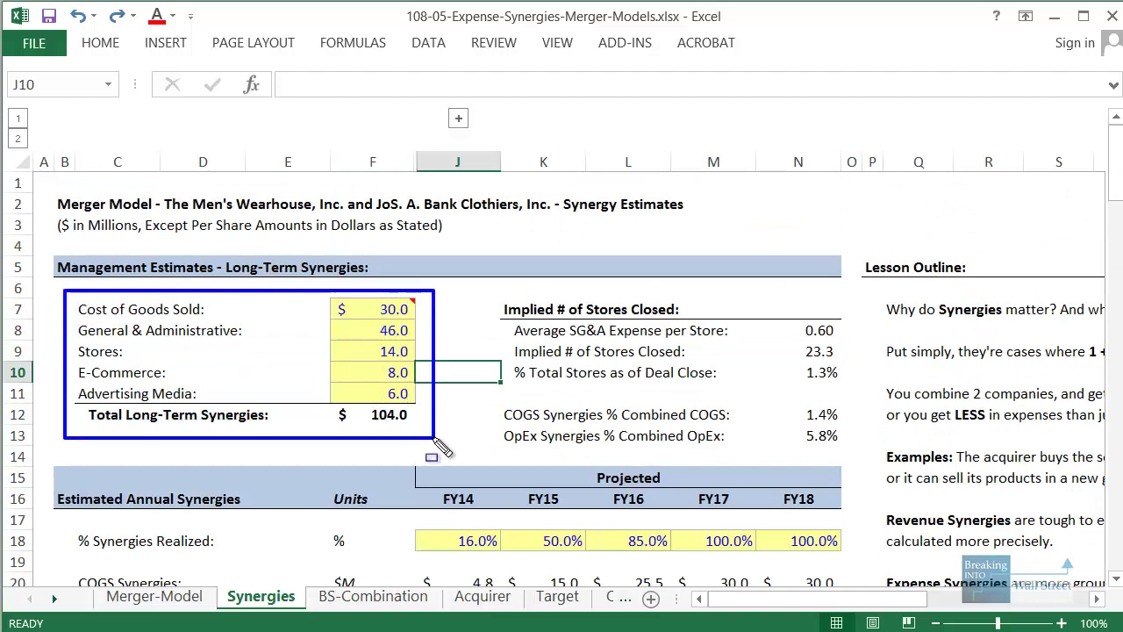
pyautogui.scroll(-1, 790, 403)
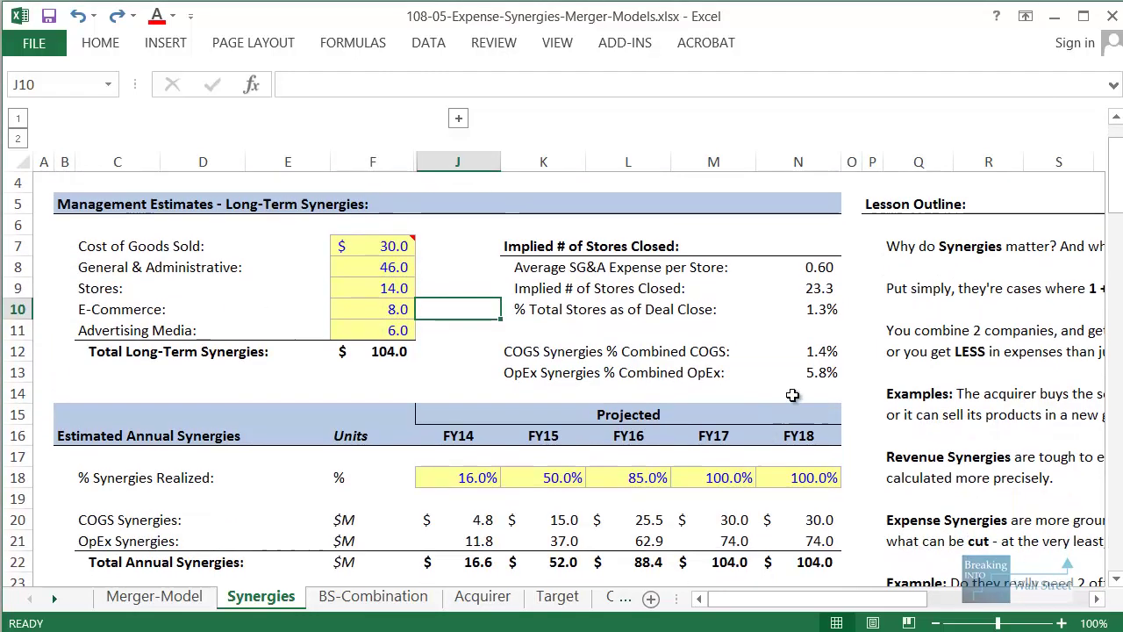
pyautogui.click(689, 397)
pyautogui.moveTo(641, 381); pyautogui.dragTo(855, 399)
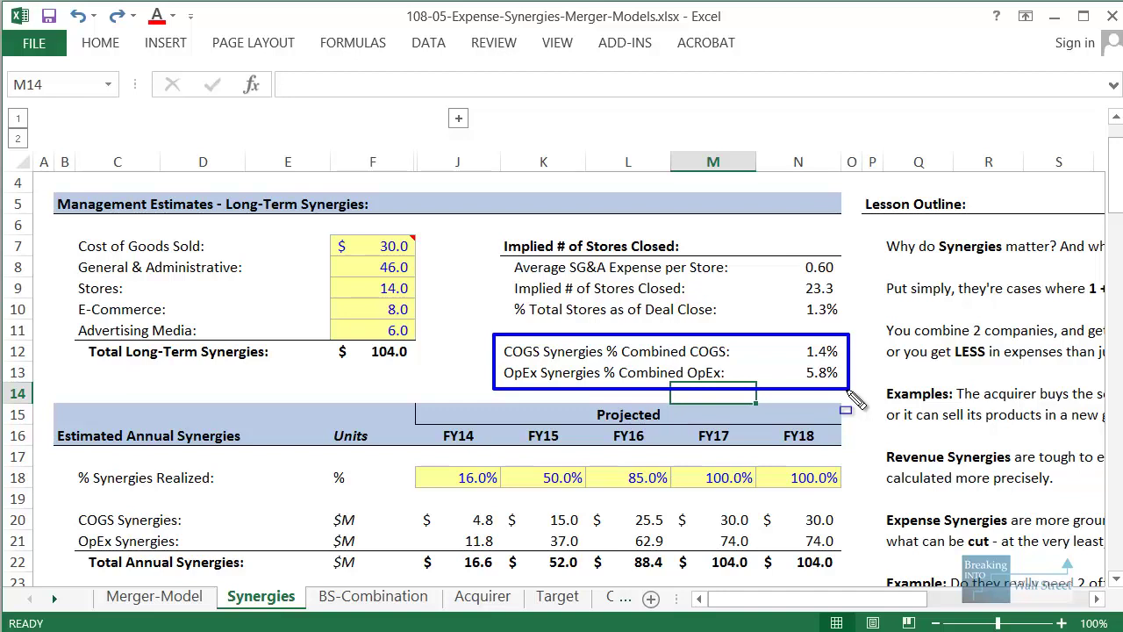
# Step: Inspect the store closure formulas and box the Implied # of Stores Closed and Stores synergy rows, then clear the boxes
pyautogui.doubleClick(827, 263)
pyautogui.press('Escape')
pyautogui.click(784, 290)
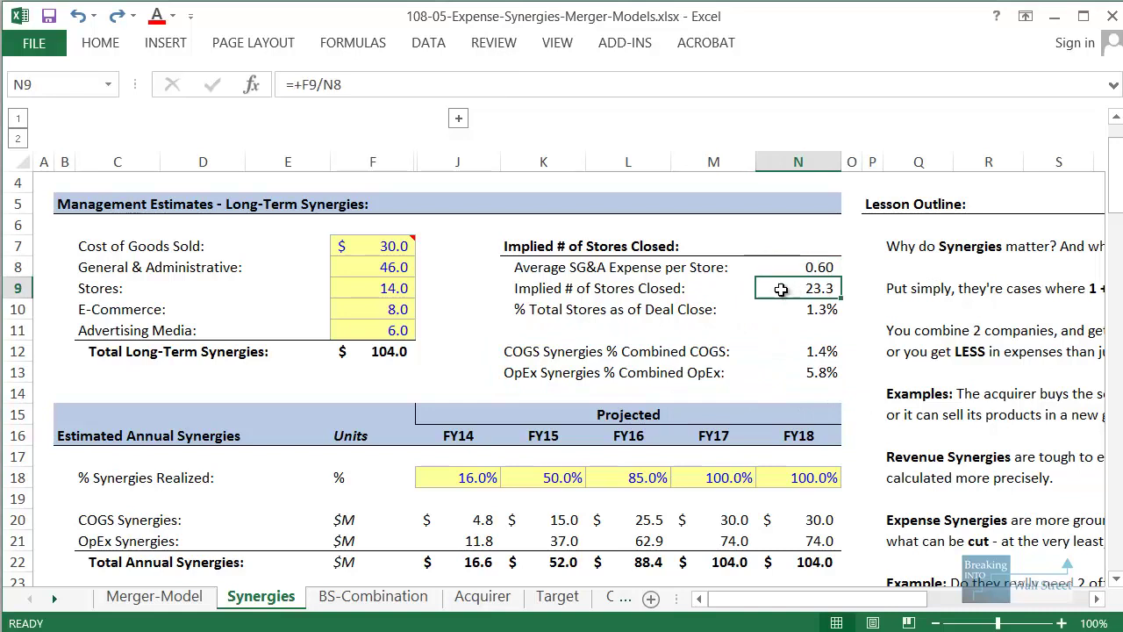
pyautogui.moveTo(482, 266); pyautogui.dragTo(849, 303)
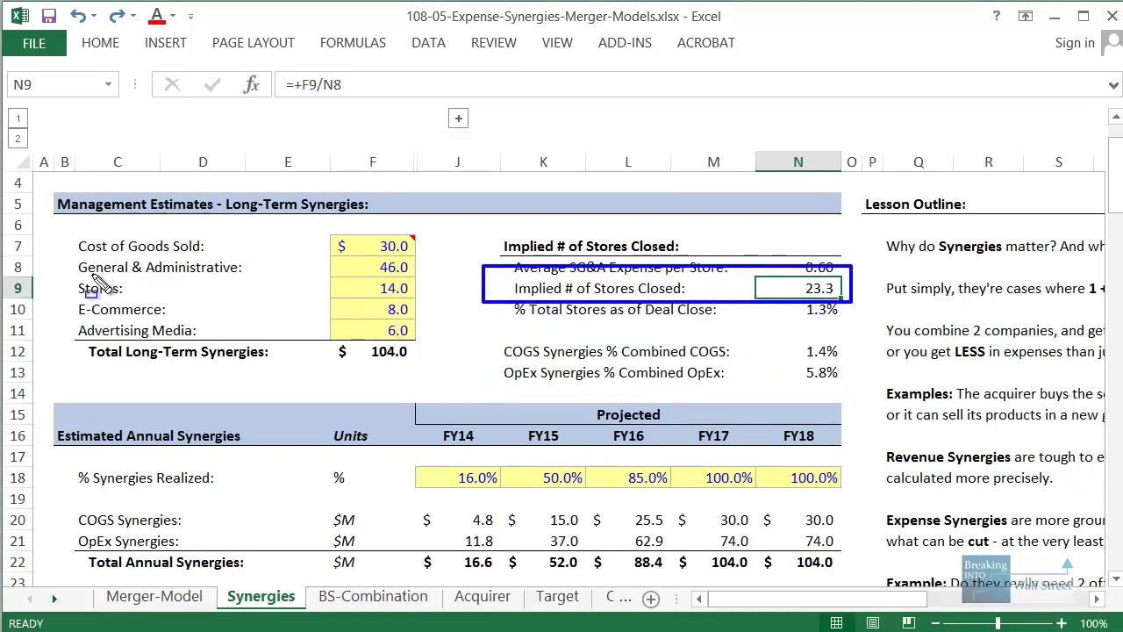
pyautogui.moveTo(421, 318); pyautogui.dragTo(426, 305)
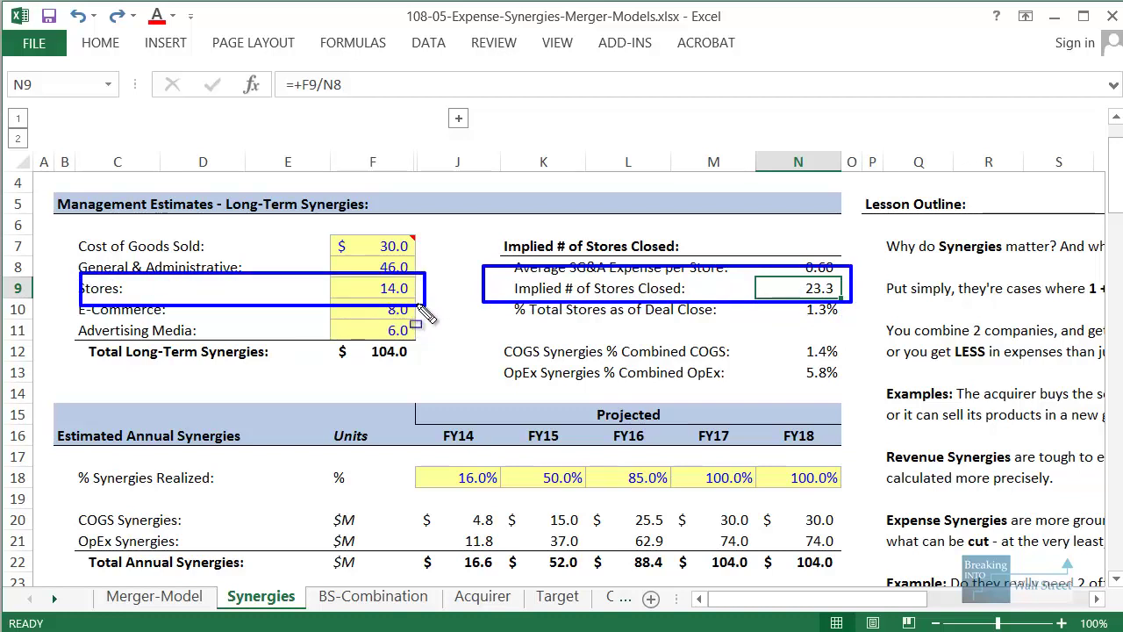
pyautogui.press('Escape')
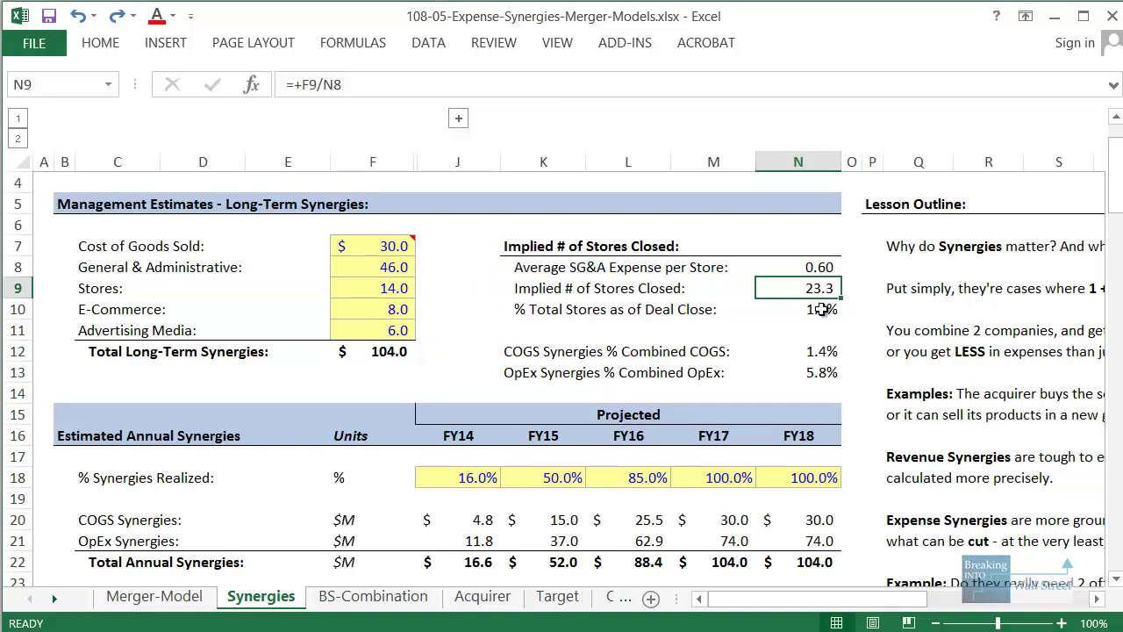
# Step: Inspect the % Total Stores as of Deal Close formula and box its cell and the long-term synergy amounts
pyautogui.click(820, 307)
pyautogui.moveTo(748, 296); pyautogui.dragTo(847, 331)
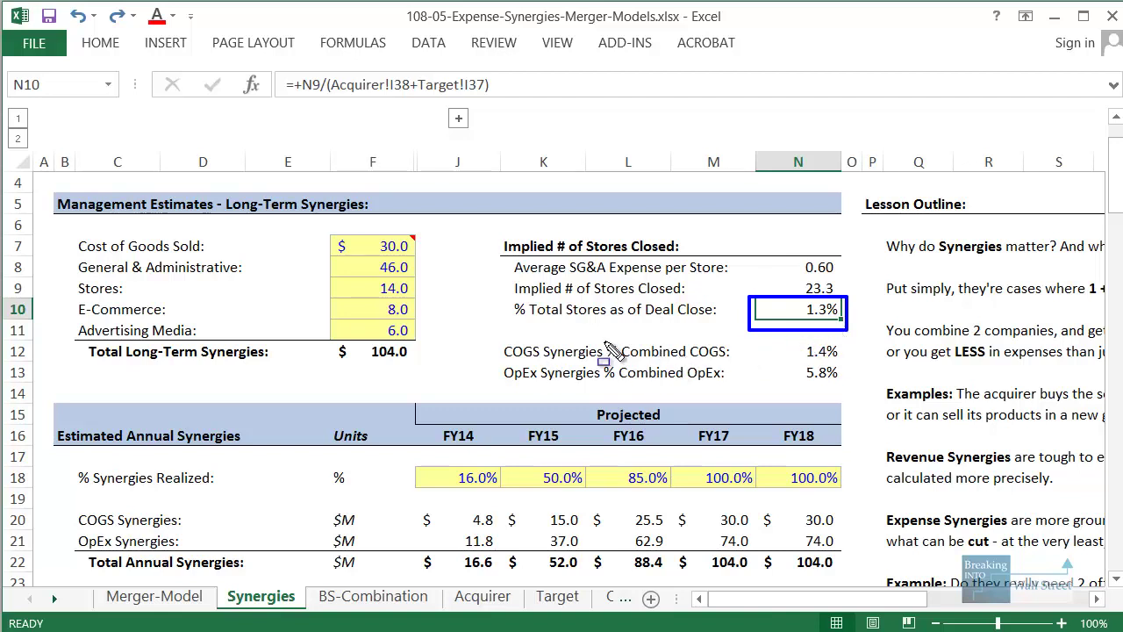
pyautogui.moveTo(294, 225)
pyautogui.mouseDown()
pyautogui.moveTo(417, 386)
pyautogui.moveTo(433, 375)
pyautogui.mouseUp()
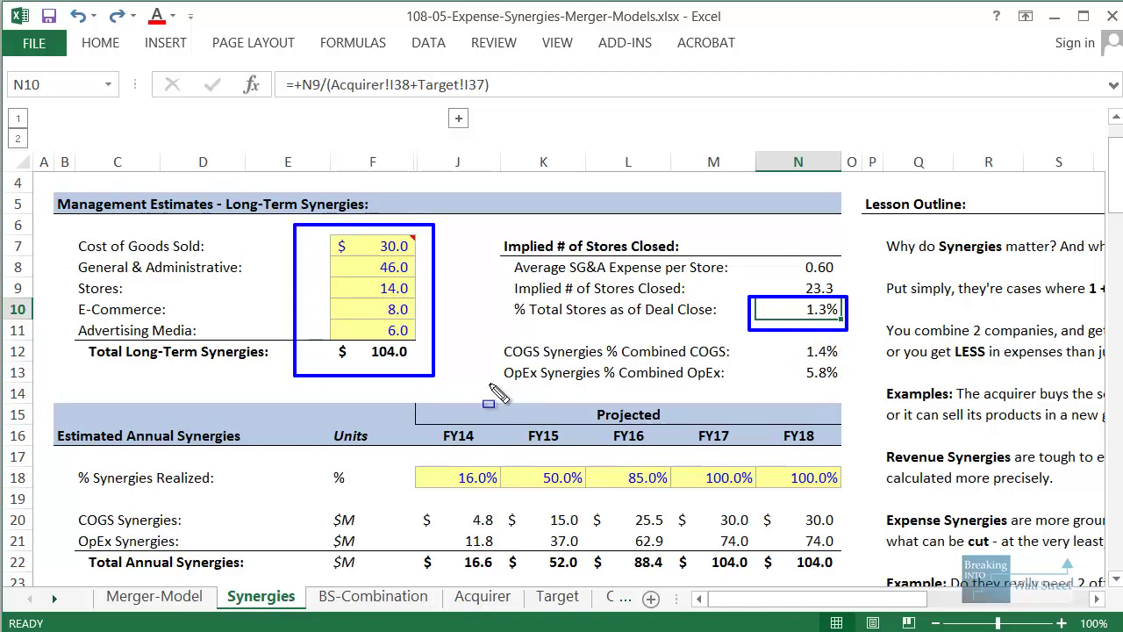
# Step: Box the last two Oversight #1 paragraphs and the Oversight #1 heading in the lesson notes, then clear the boxes
pyautogui.scroll(-14, 495, 395)
pyautogui.hscroll(5, 995, 534)
pyautogui.scroll(1, 1052, 566)
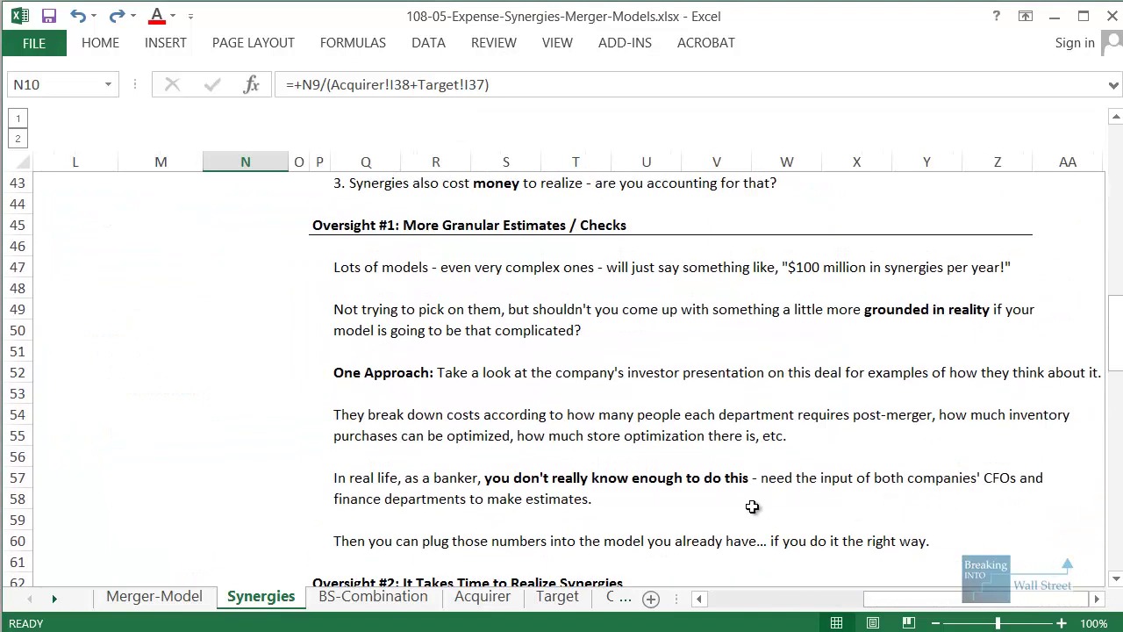
pyautogui.moveTo(316, 451)
pyautogui.mouseDown()
pyautogui.moveTo(342, 470)
pyautogui.moveTo(1000, 561)
pyautogui.moveTo(1066, 562)
pyautogui.moveTo(1058, 554)
pyautogui.mouseUp()
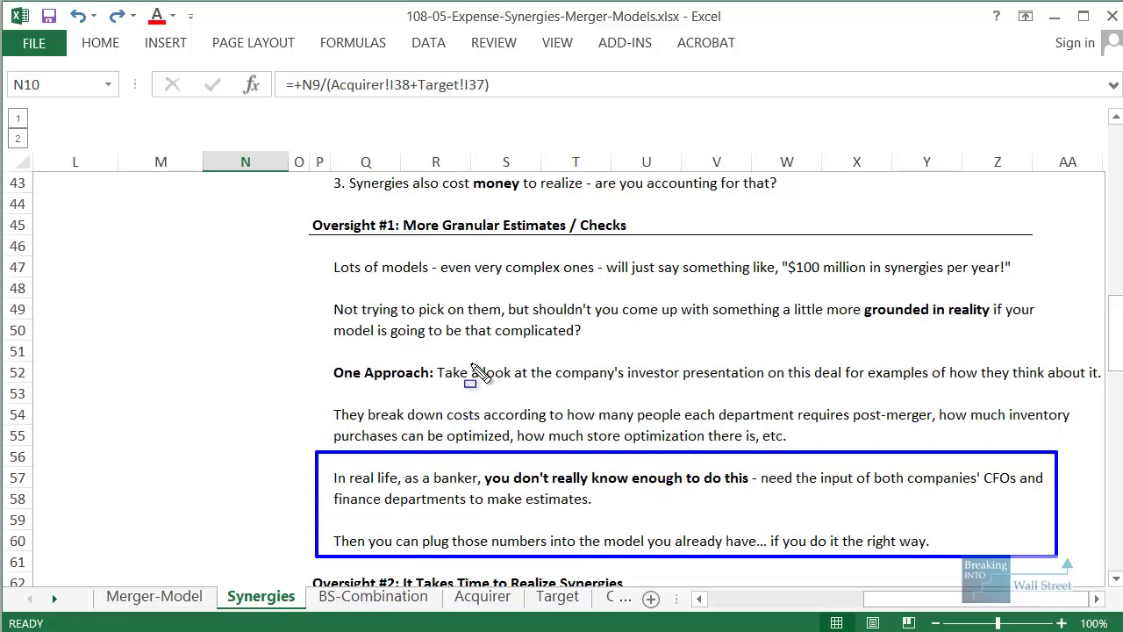
pyautogui.moveTo(293, 214); pyautogui.dragTo(664, 253)
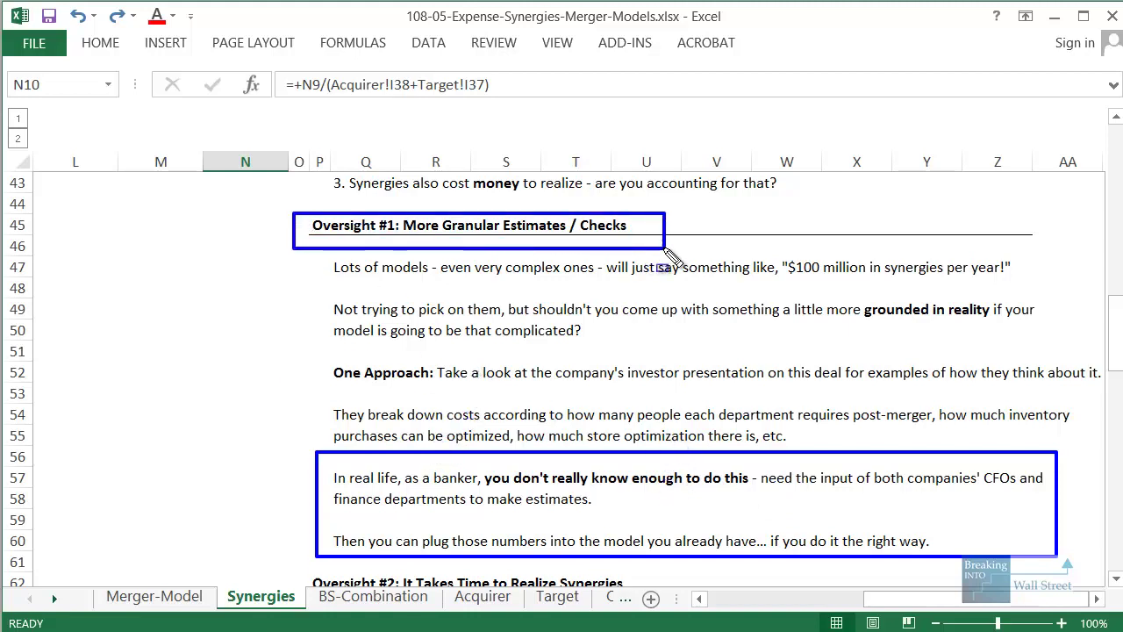
pyautogui.press('Escape')
# Step: Highlight the Oversight #2: It Takes Time to Realize Synergies section in the lesson notes
pyautogui.scroll(-5, 664, 245)
pyautogui.moveTo(318, 267)
pyautogui.mouseDown()
pyautogui.moveTo(934, 390)
pyautogui.moveTo(1025, 451)
pyautogui.moveTo(1035, 439)
pyautogui.mouseUp()
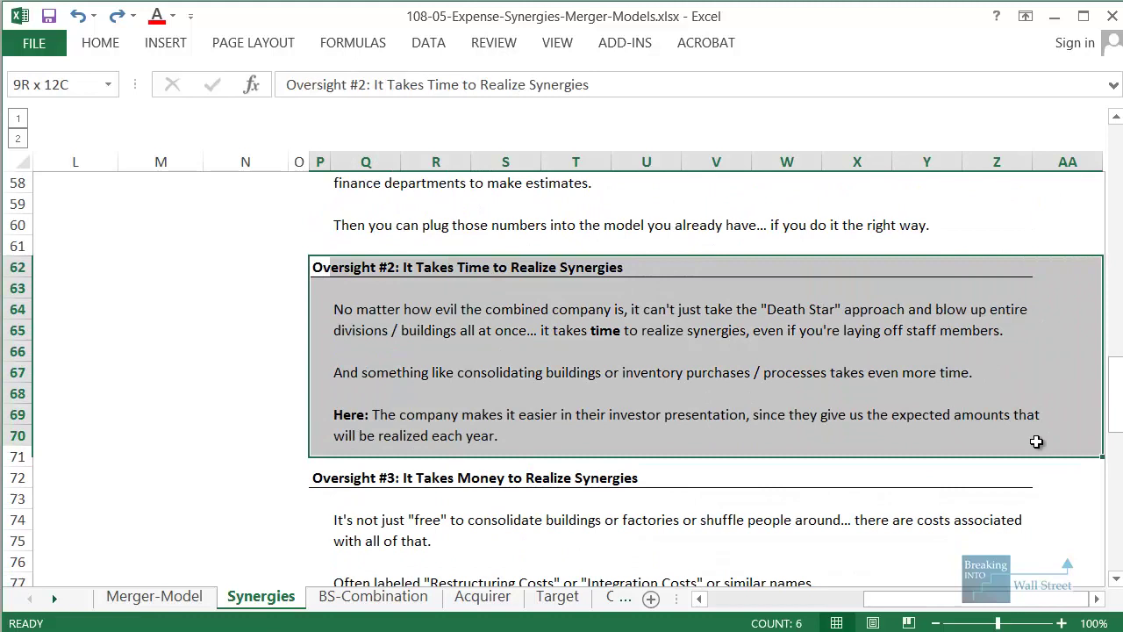
pyautogui.scroll(1, 1028, 392)
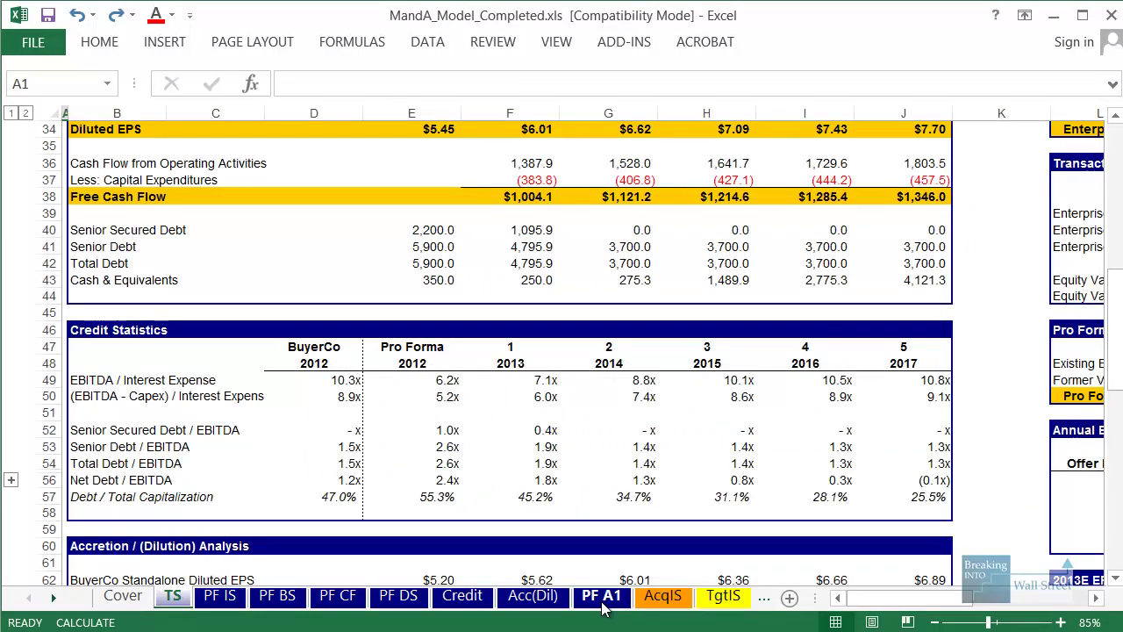
# Step: In MandA_Model_Completed.xls, locate the Synergies table on the PF A1 sheet and box it, then clear the box
pyautogui.click(602, 600)
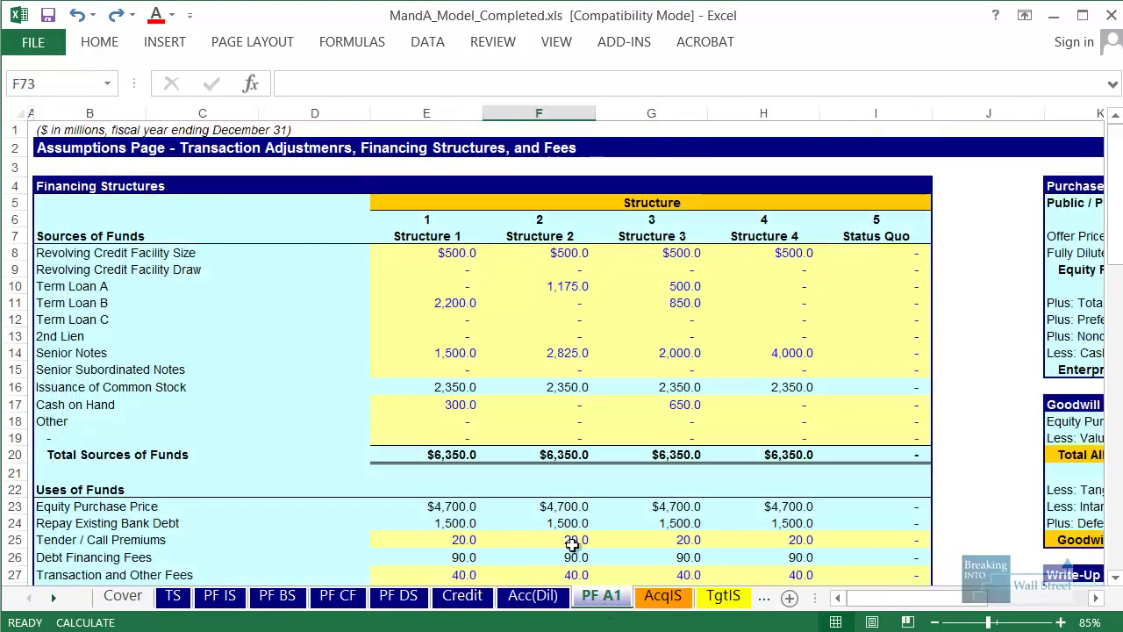
pyautogui.scroll(-14, 572, 545)
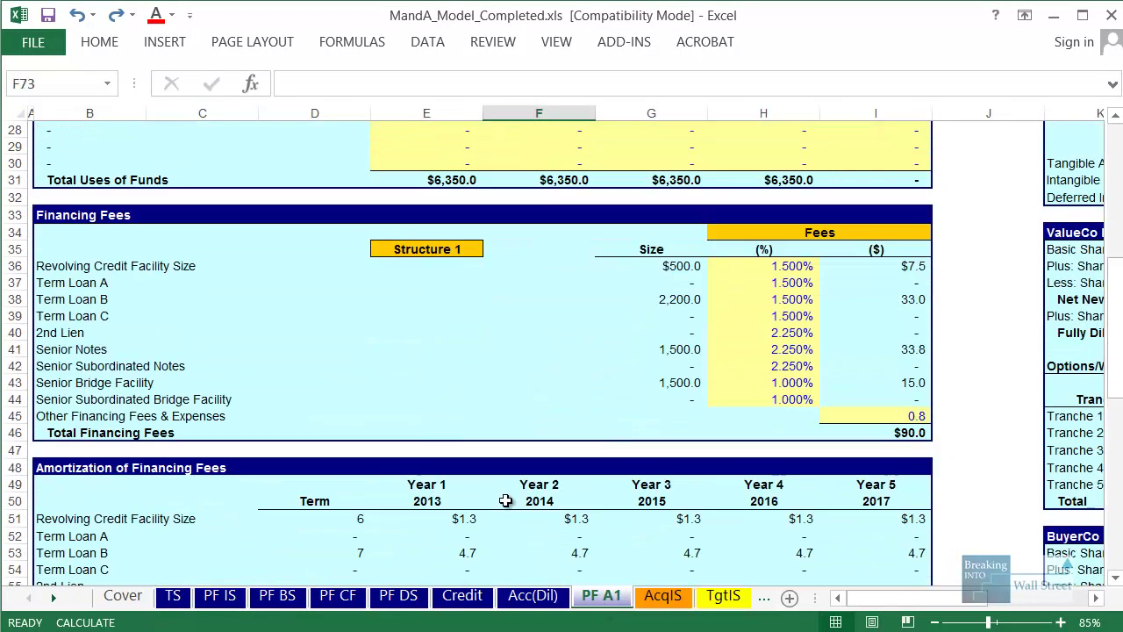
pyautogui.scroll(-2, 529, 487)
pyautogui.click(524, 485)
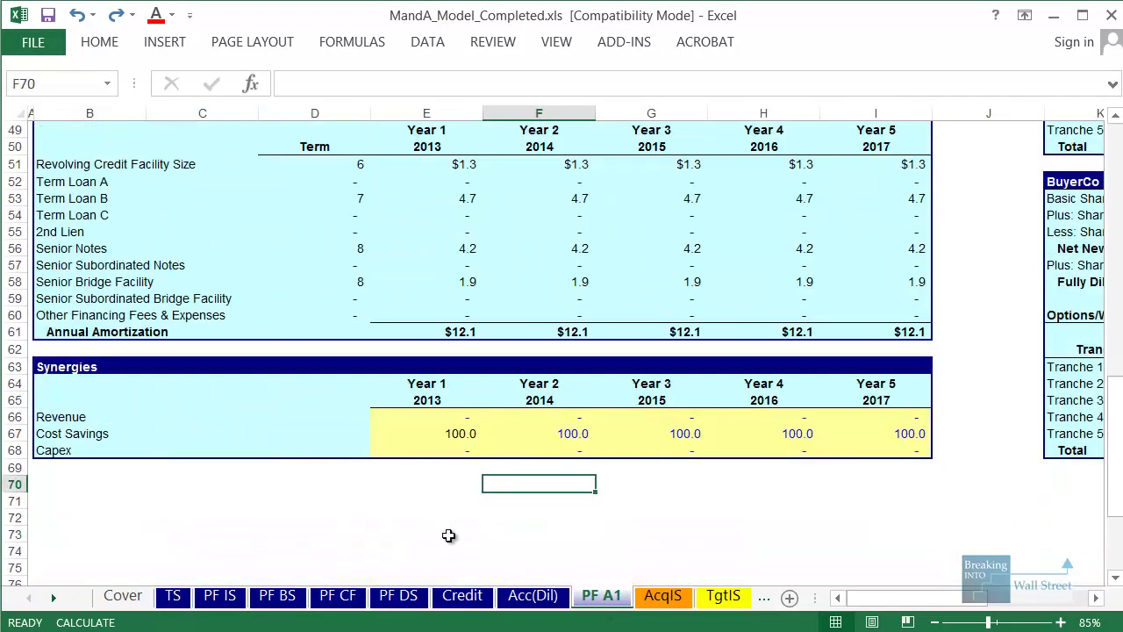
pyautogui.click(443, 526)
pyautogui.click(466, 423)
pyautogui.click(546, 416)
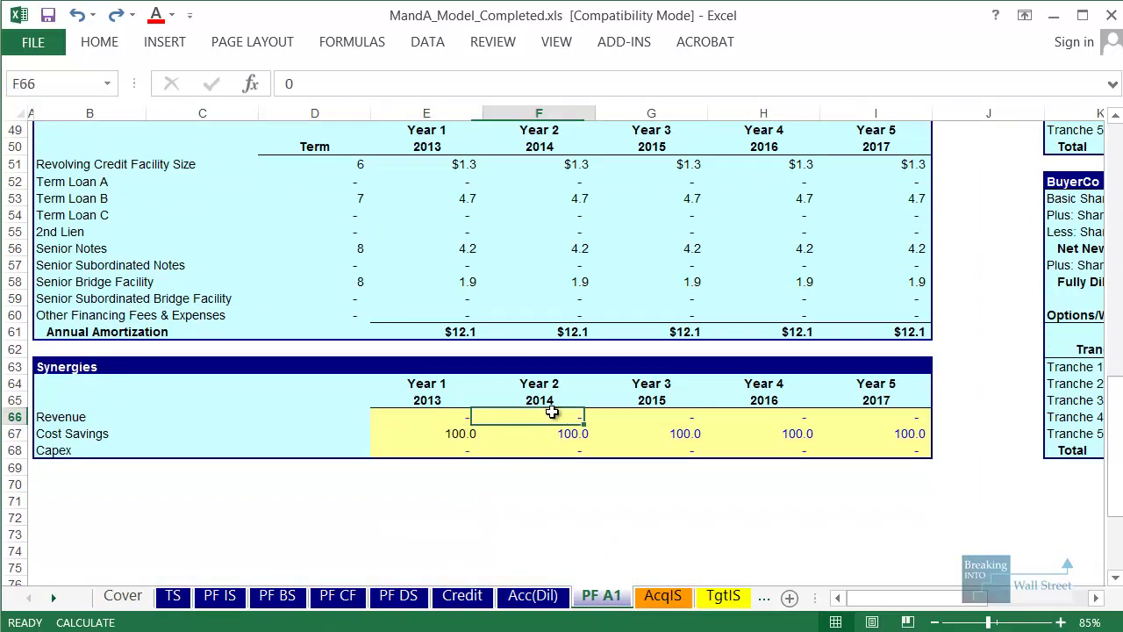
pyautogui.click(550, 498)
pyautogui.moveTo(26, 349)
pyautogui.mouseDown()
pyautogui.moveTo(765, 476)
pyautogui.moveTo(951, 475)
pyautogui.mouseUp()
pyautogui.press('Escape')
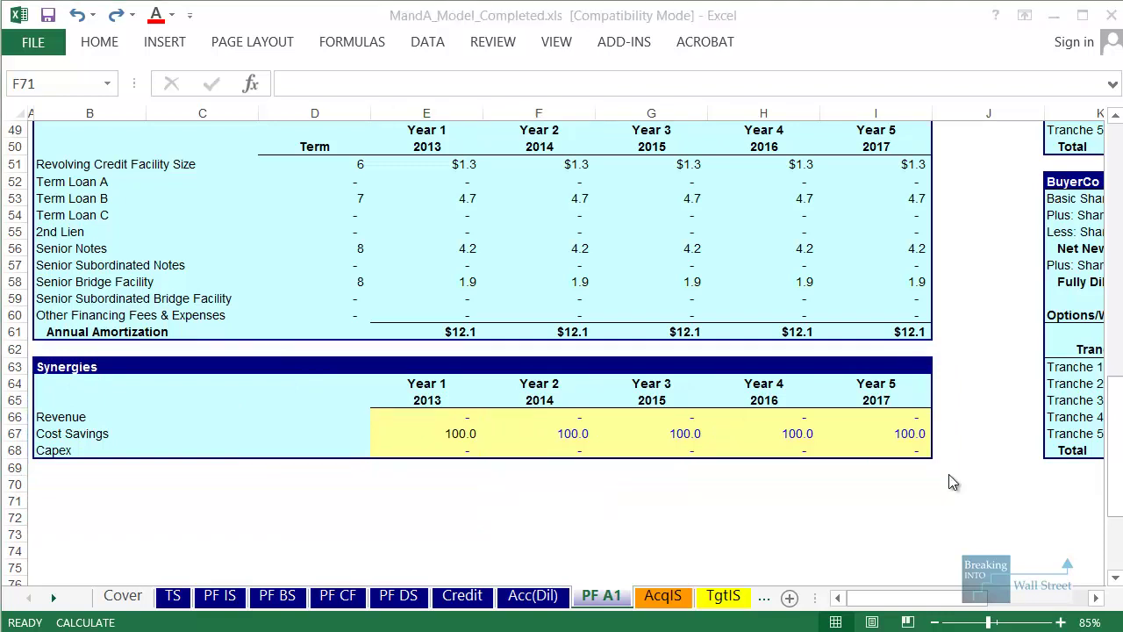
# Step: Inspect the Year 2 and Year 1 Cost Savings cells and trace Year 1 to its TS sheet source, then return to PF A1
pyautogui.click(558, 433)
pyautogui.press('F2')
pyautogui.press('Escape')
pyautogui.press('Left')
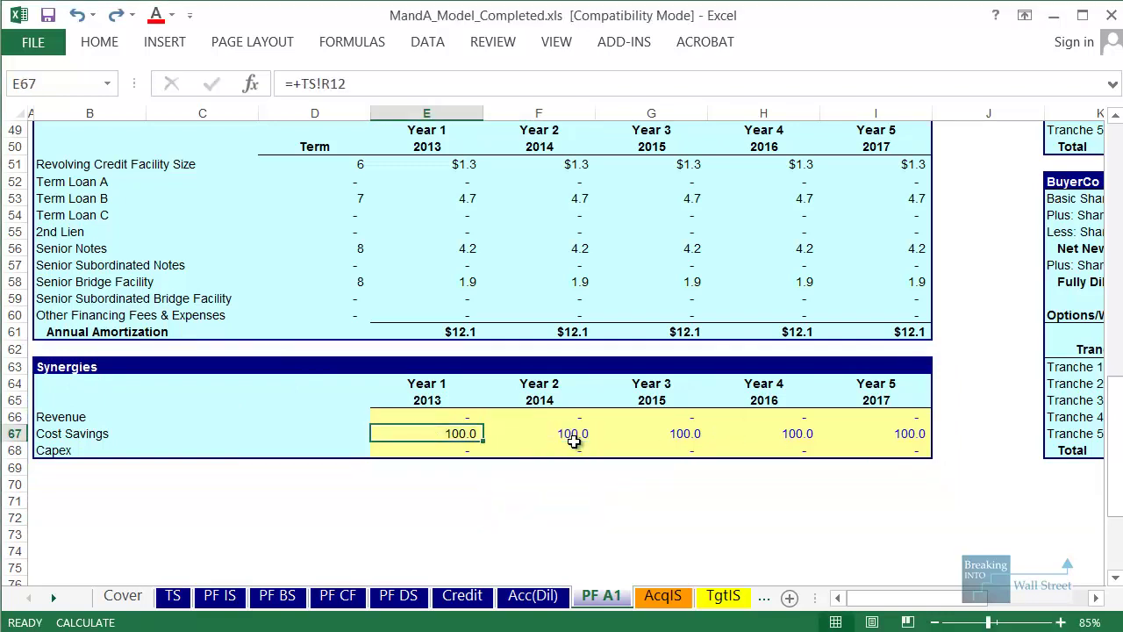
pyautogui.hotkey('ctrl', '[')
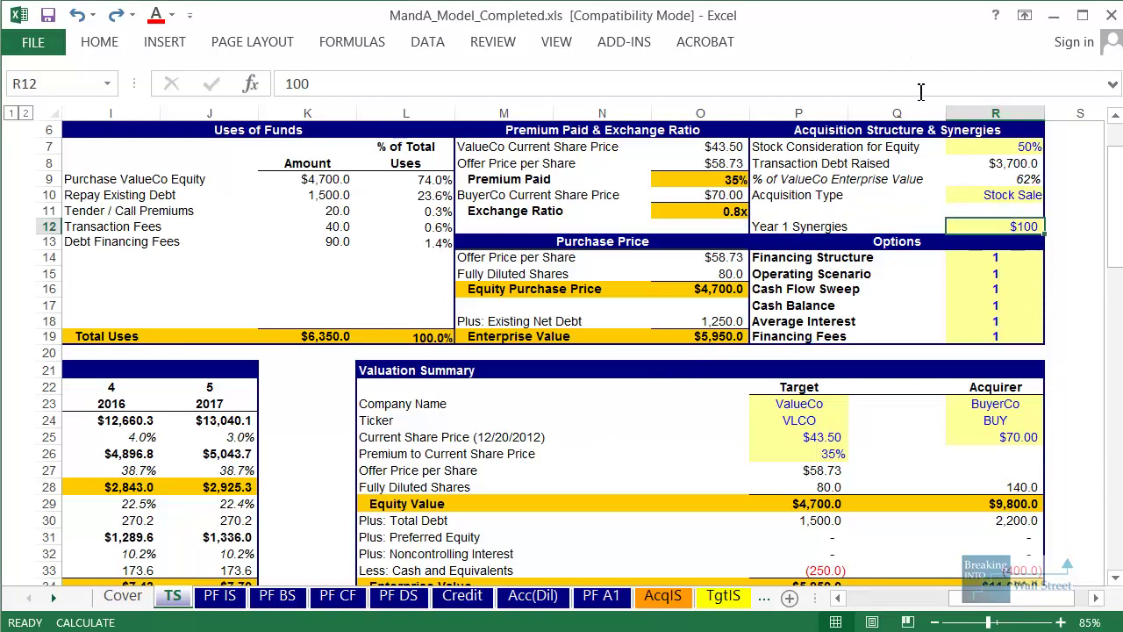
pyautogui.press('F5')
pyautogui.press('Return')
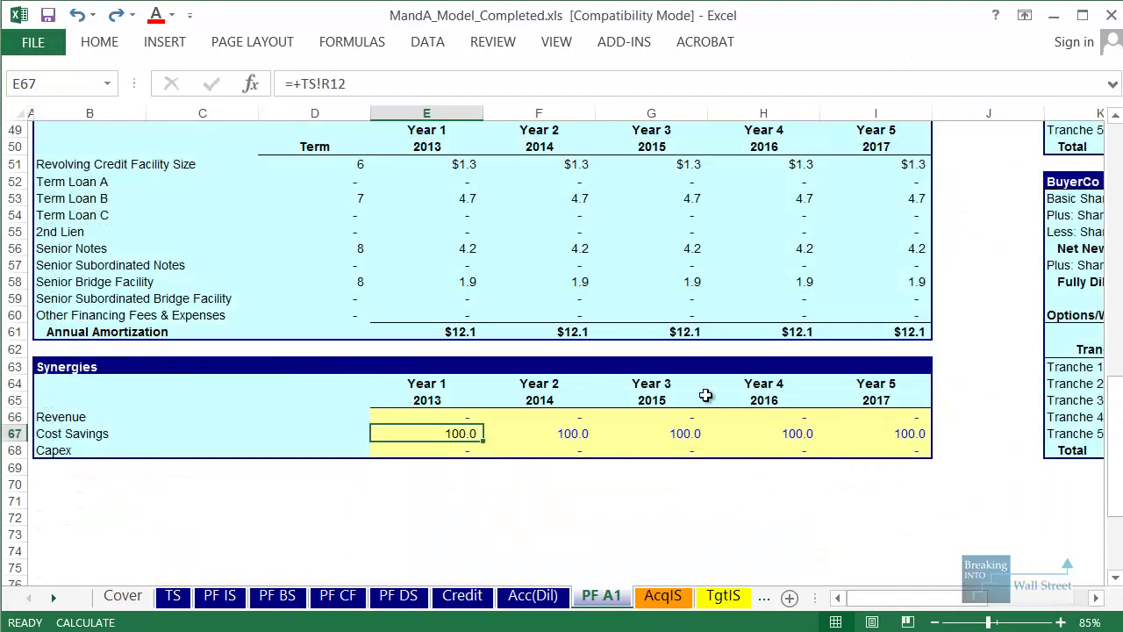
# Step: Return to the lesson notes and box the first two paragraphs on realization time under Oversight #2, then clear the boxes
pyautogui.hotkey('ctrl', 'Tab')
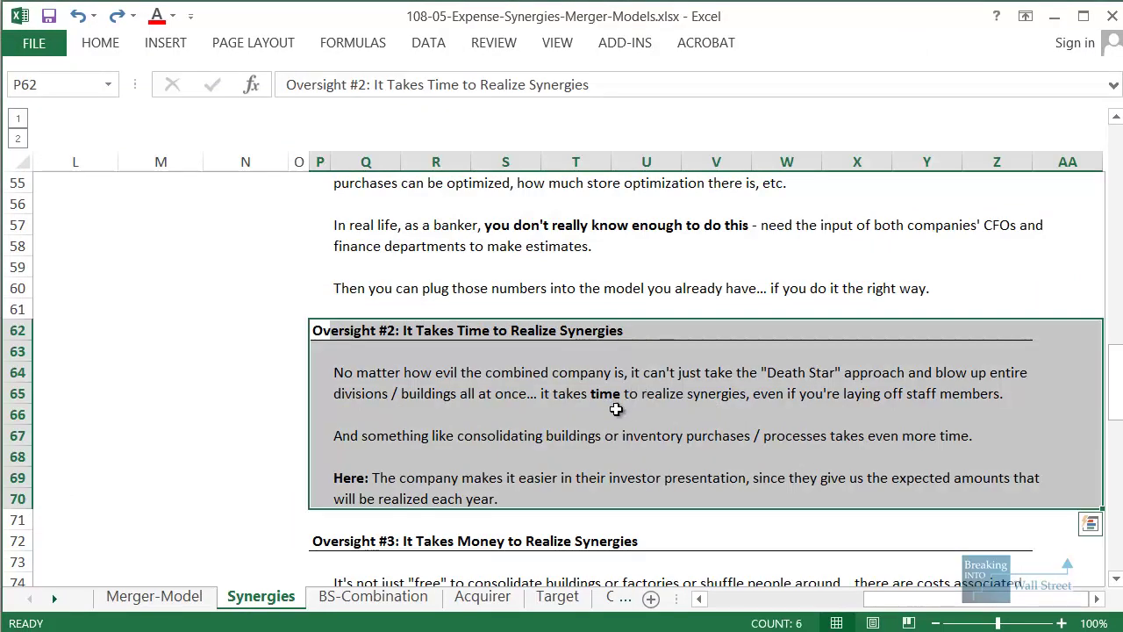
pyautogui.hotkey('alt', 'Tab')
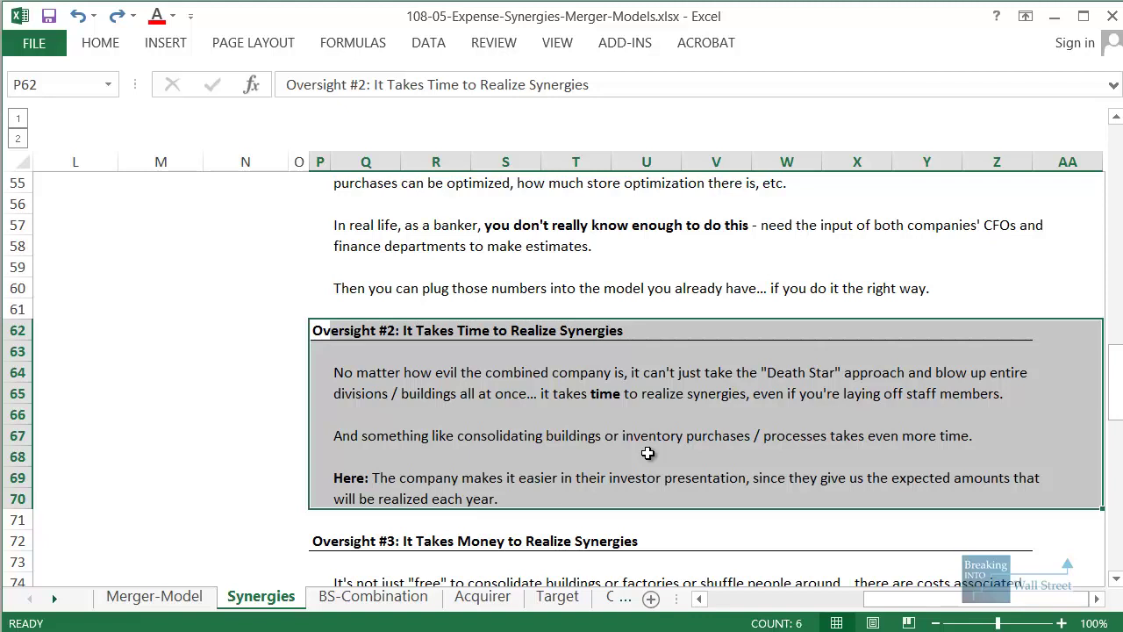
pyautogui.moveTo(527, 368)
pyautogui.mouseDown()
pyautogui.moveTo(741, 439)
pyautogui.moveTo(1032, 437)
pyautogui.moveTo(1028, 419)
pyautogui.mouseUp()
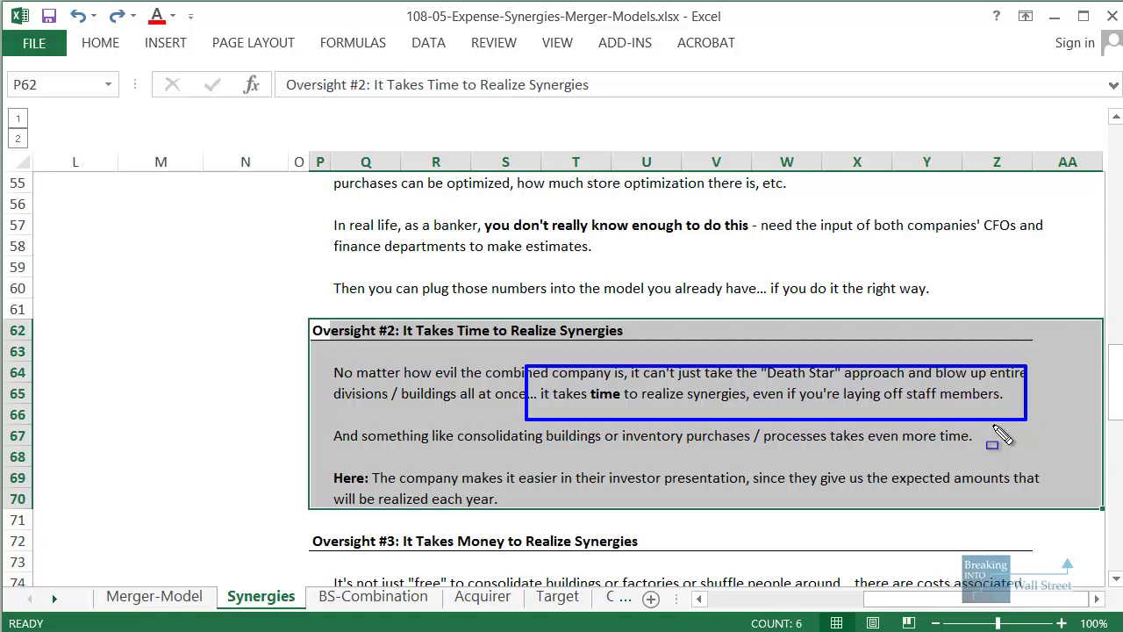
pyautogui.moveTo(333, 422)
pyautogui.mouseDown()
pyautogui.moveTo(789, 440)
pyautogui.moveTo(1026, 469)
pyautogui.moveTo(999, 455)
pyautogui.mouseUp()
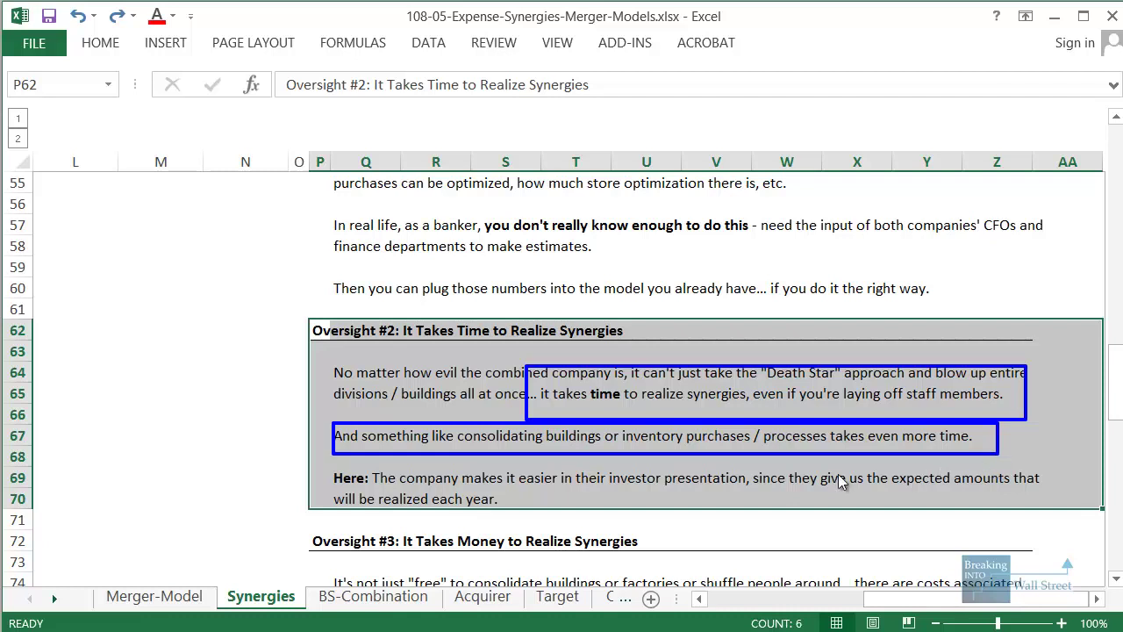
pyautogui.press('Escape')
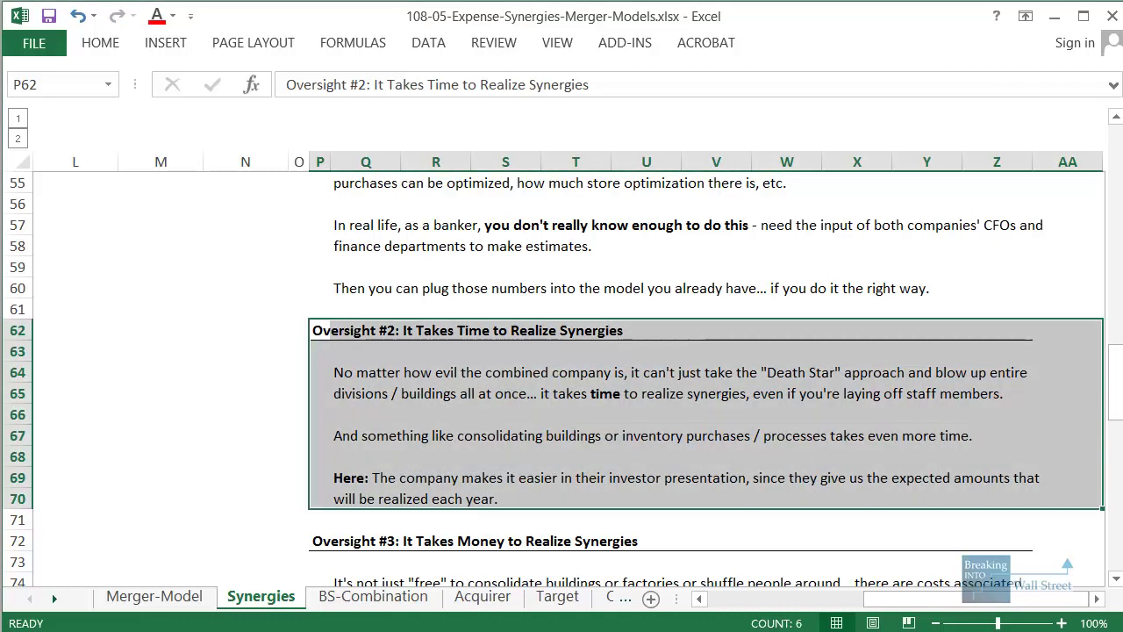
# Step: In the investor presentation PDF, box the Estimated Synergy Timing by Season title, chart, first two bars and 2017 bar, then clear the boxes
pyautogui.hotkey('alt', 'Tab')
pyautogui.scroll(-6, 690, 476)
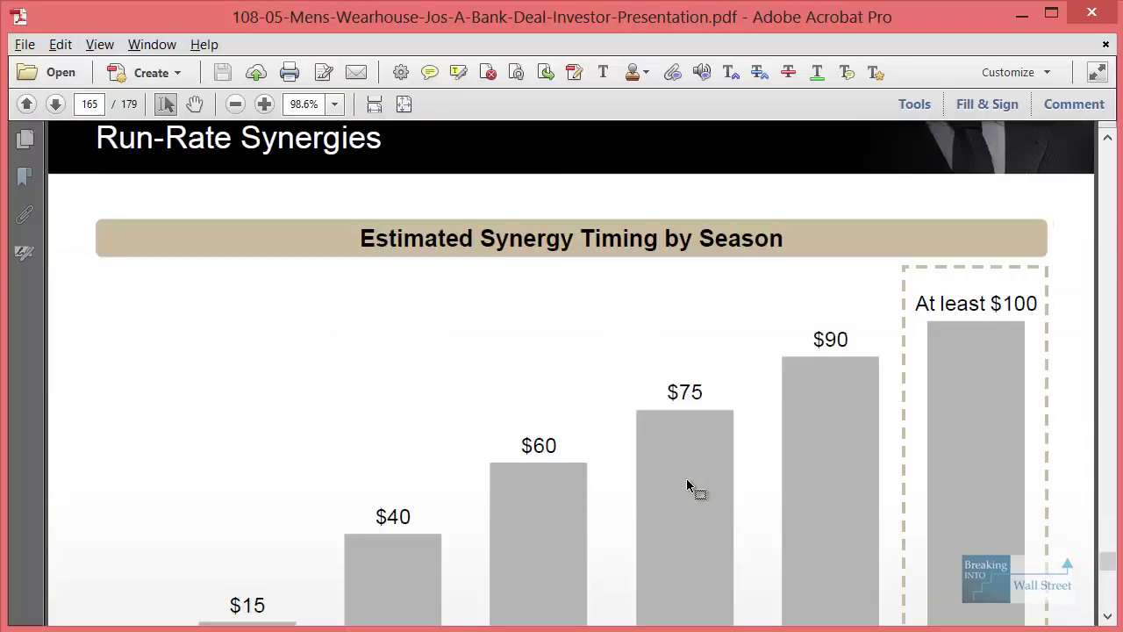
pyautogui.hotkey('ctrl', '-')
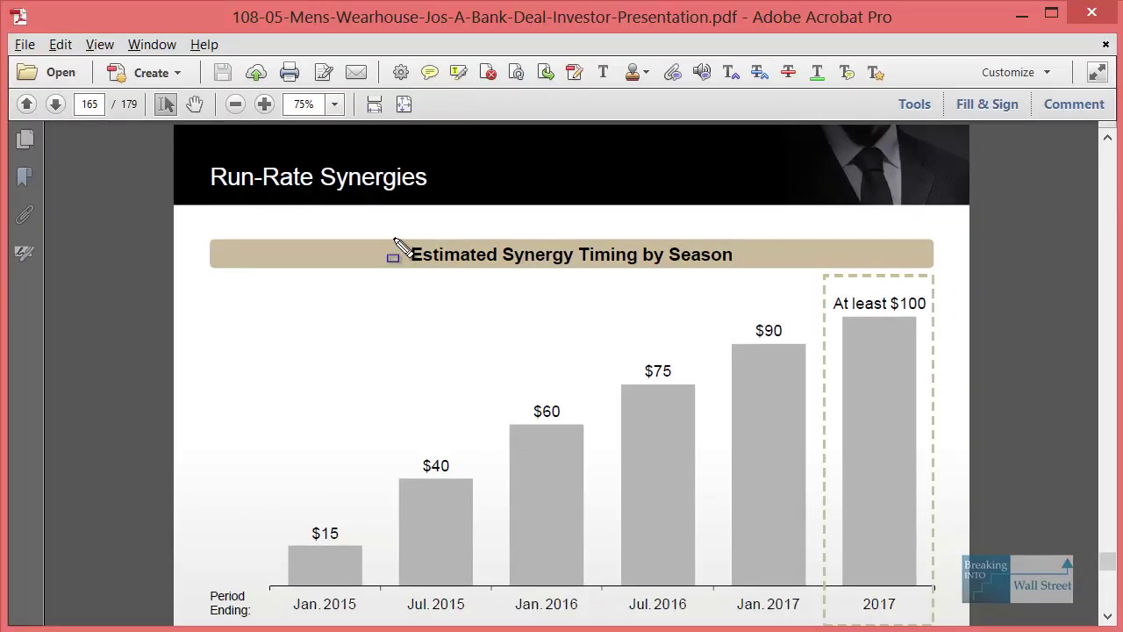
pyautogui.moveTo(394, 238); pyautogui.dragTo(765, 288)
pyautogui.moveTo(264, 286)
pyautogui.mouseDown()
pyautogui.moveTo(935, 469)
pyautogui.moveTo(972, 620)
pyautogui.mouseUp()
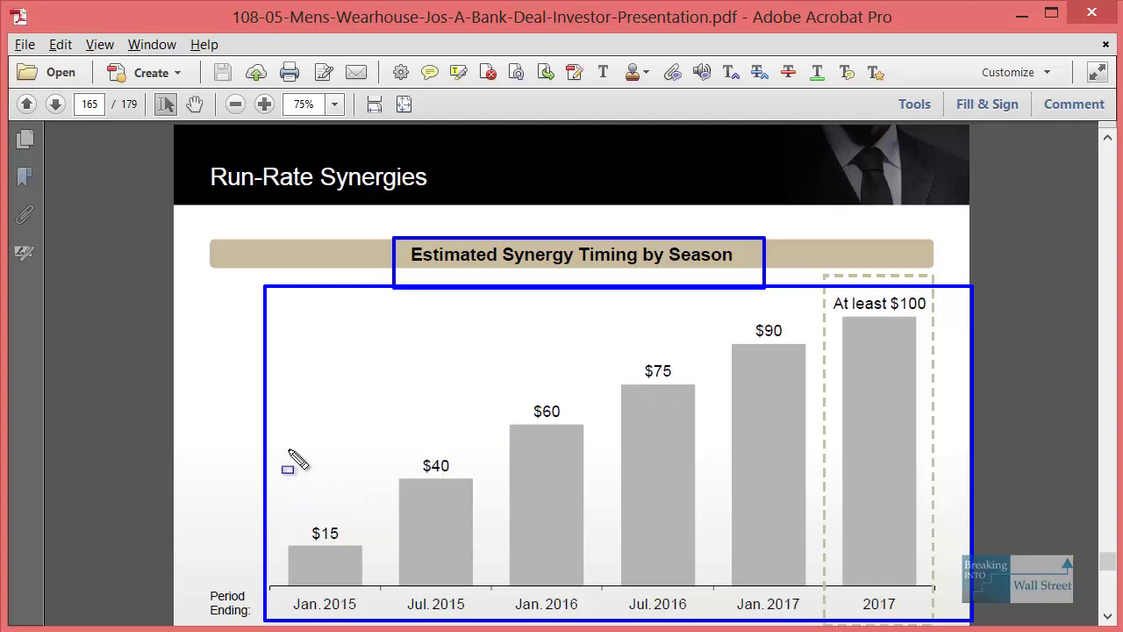
pyautogui.moveTo(273, 439); pyautogui.dragTo(496, 622)
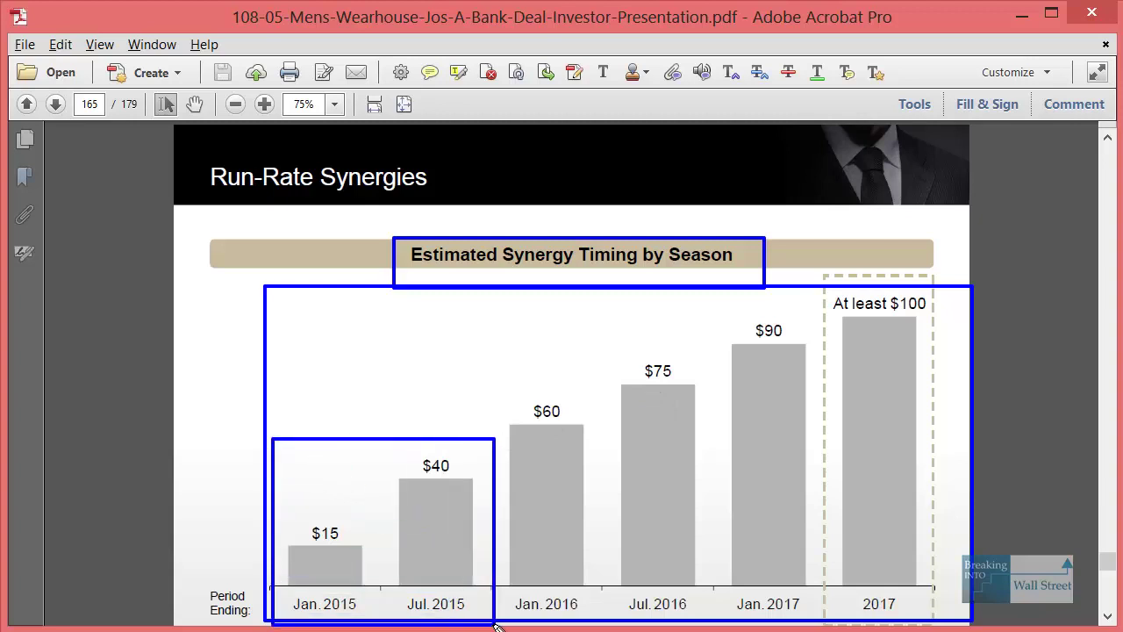
pyautogui.moveTo(823, 255); pyautogui.dragTo(956, 628)
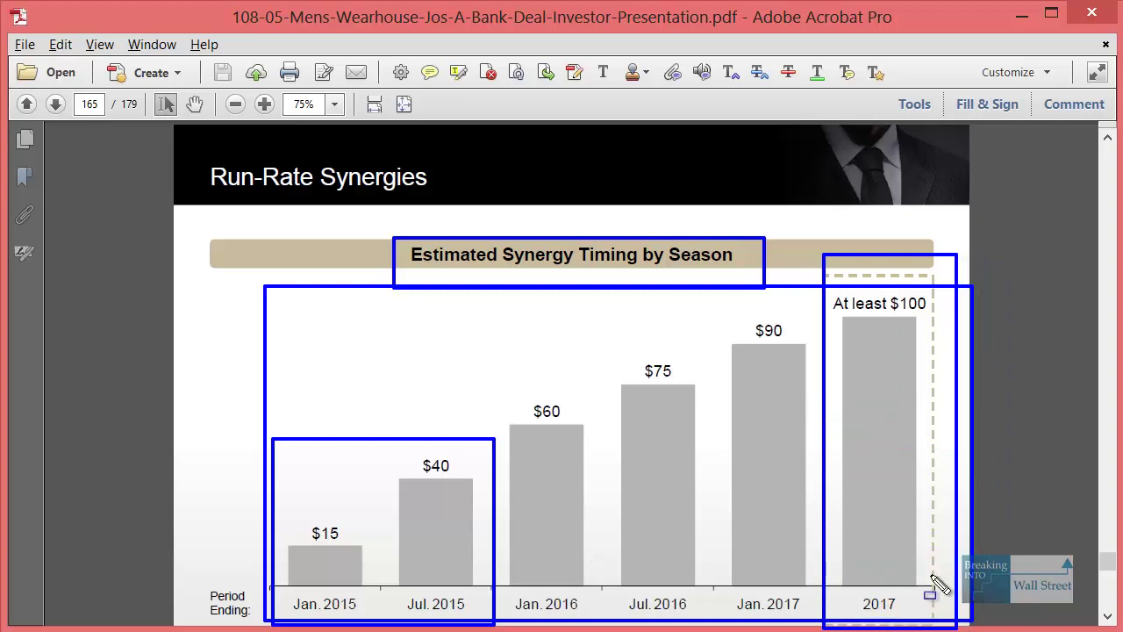
pyautogui.press('Escape')
# Step: On the Synergies sheet, box the % Synergies Realized row, the annual synergy amounts and the FY17–FY18 percentages, then clear the boxes
pyautogui.hotkey('alt', 'Tab')
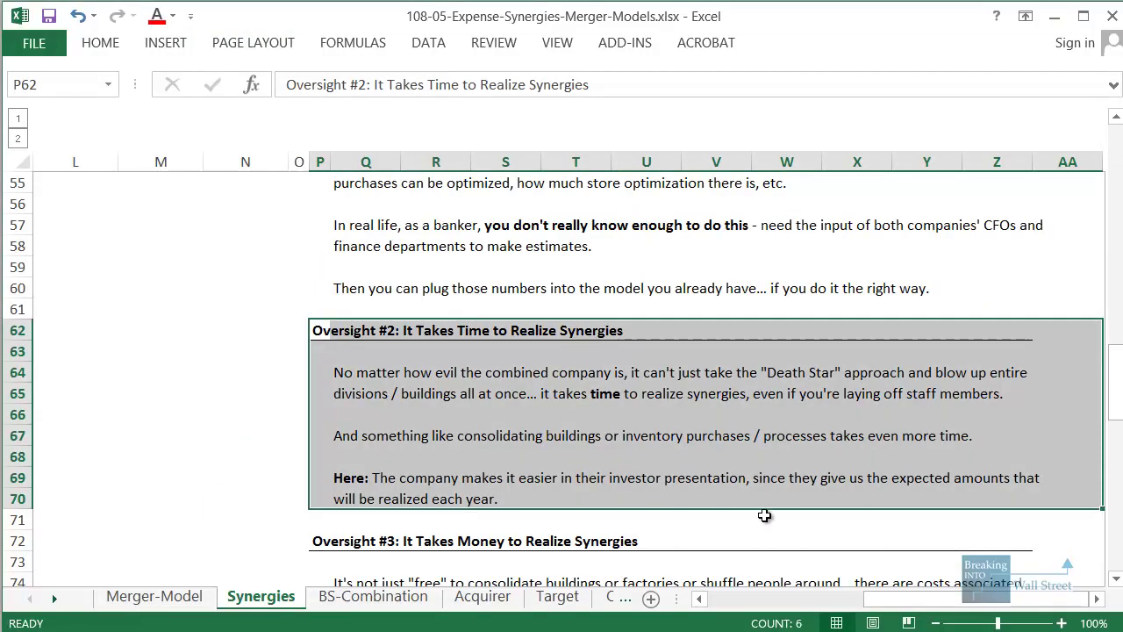
pyautogui.click(786, 598)
pyautogui.scroll(17, 298, 293)
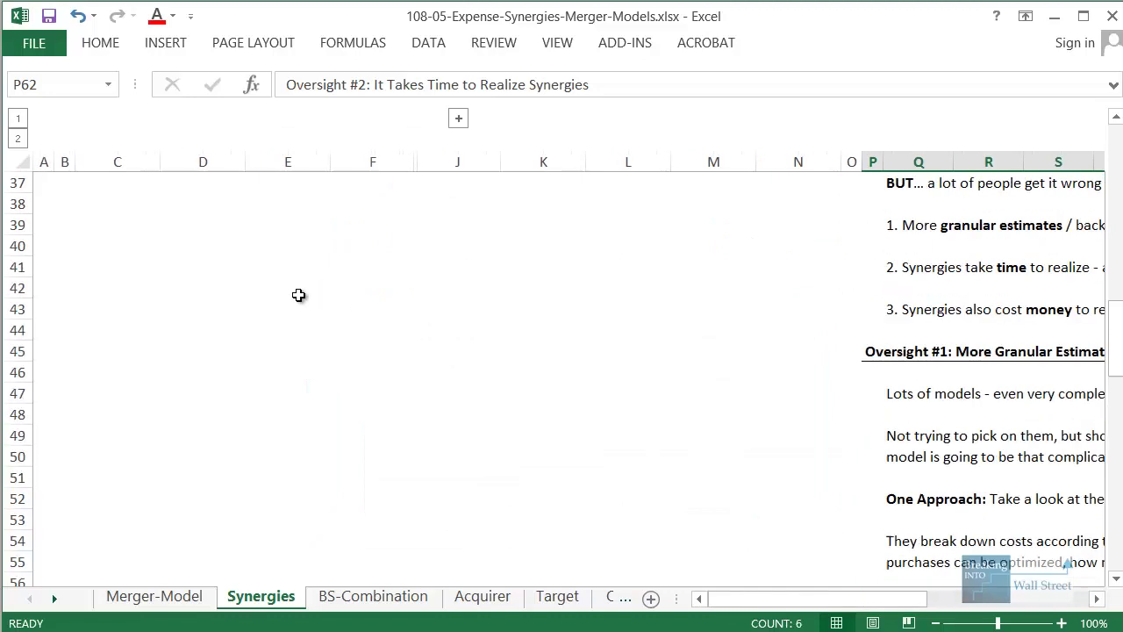
pyautogui.scroll(-2, 410, 445)
pyautogui.click(410, 445)
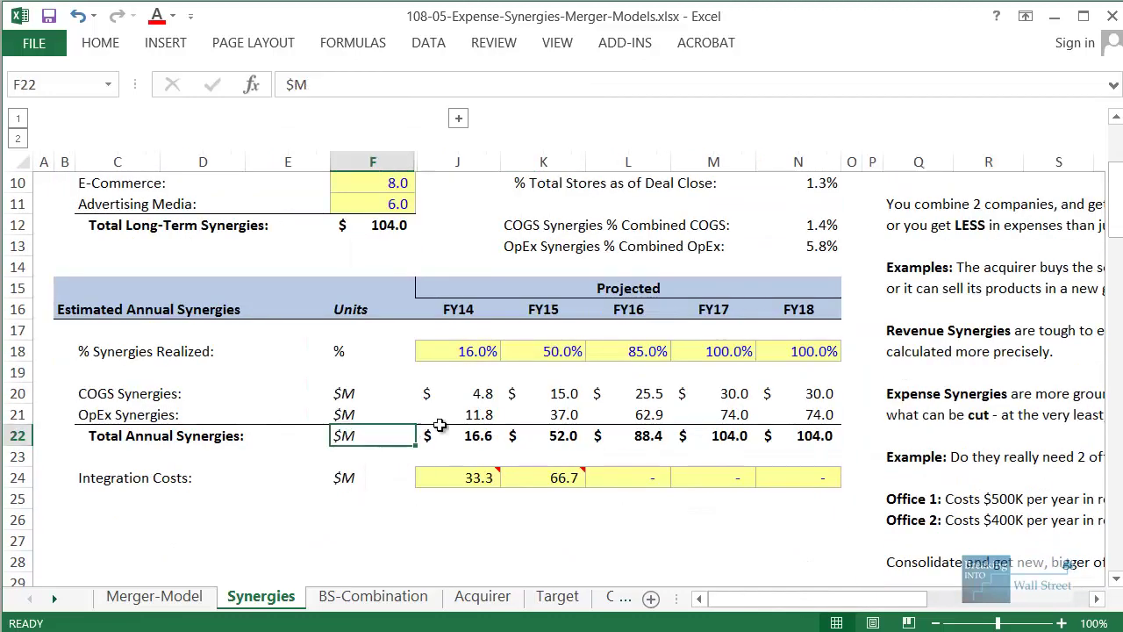
pyautogui.click(558, 514)
pyautogui.moveTo(59, 333)
pyautogui.mouseDown()
pyautogui.moveTo(333, 371)
pyautogui.moveTo(851, 374)
pyautogui.mouseUp()
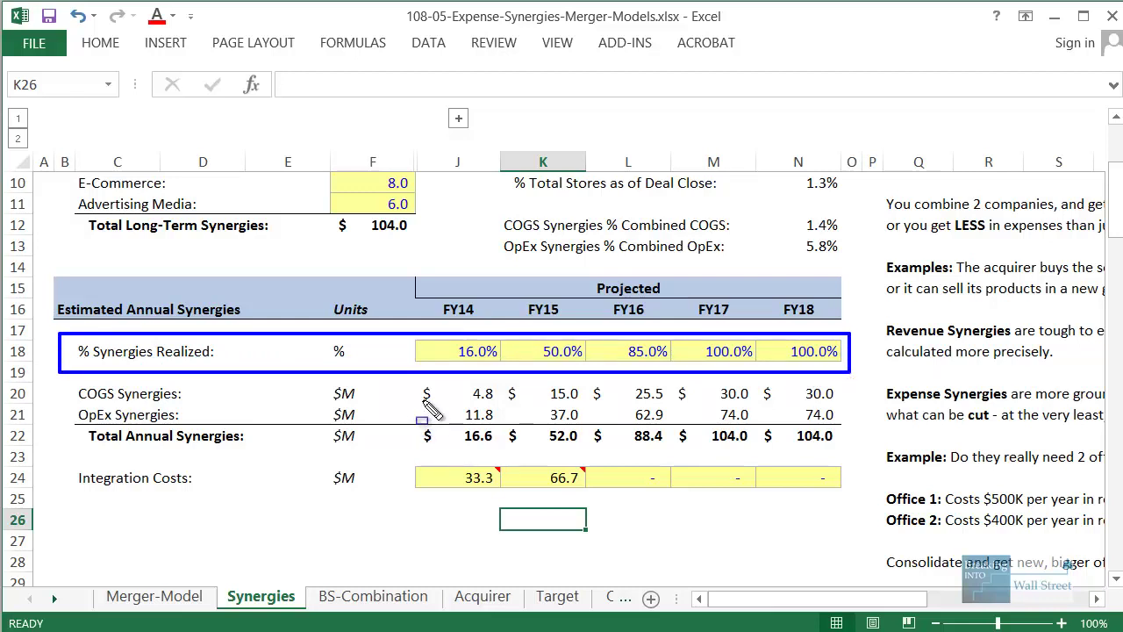
pyautogui.moveTo(410, 375)
pyautogui.mouseDown()
pyautogui.moveTo(443, 404)
pyautogui.moveTo(862, 454)
pyautogui.mouseUp()
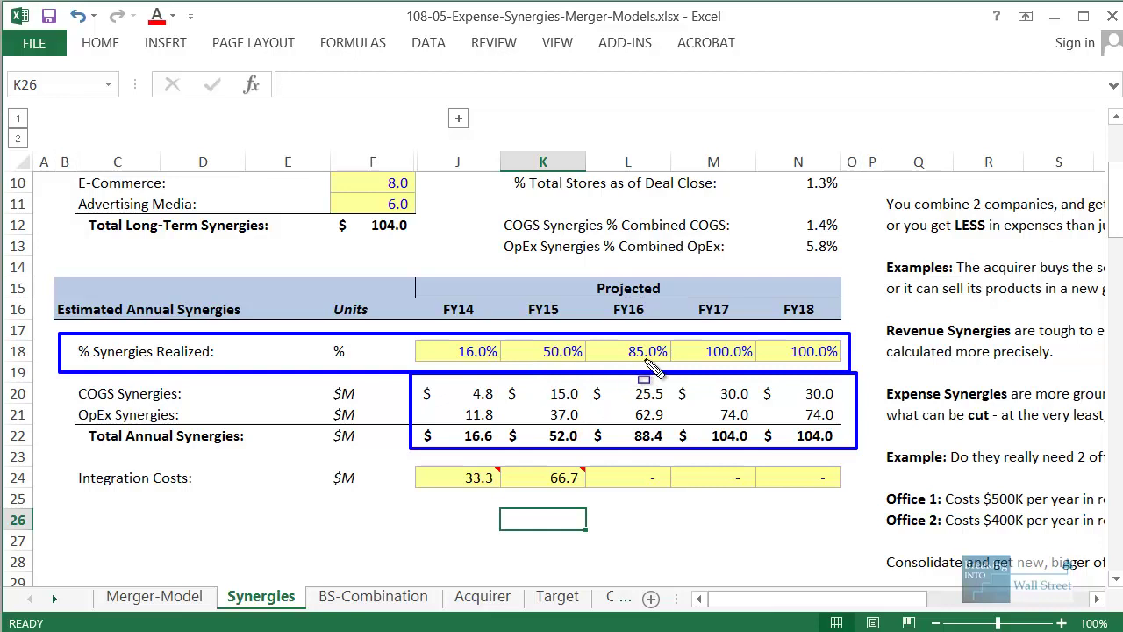
pyautogui.moveTo(674, 334); pyautogui.dragTo(858, 365)
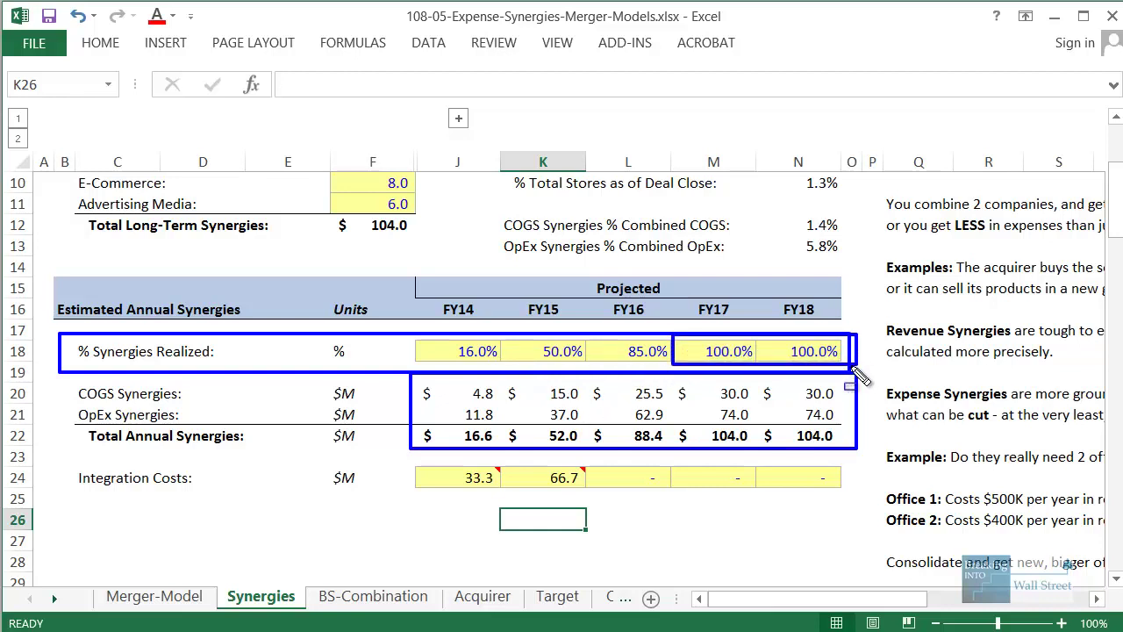
pyautogui.press('Escape')
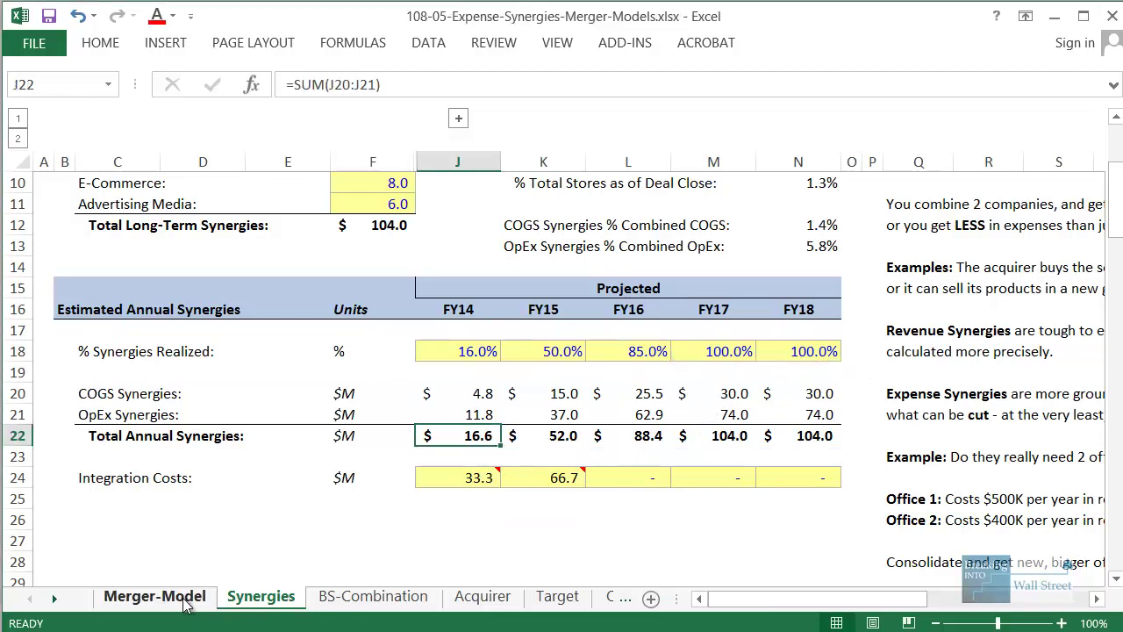
# Step: In the Merger-Model sheet's Combined Income Statement, box the FY14–FY16 COGS Synergies and the full OpEx Synergies row, clearing each box
pyautogui.click(154, 597)
pyautogui.scroll(5, 390, 443)
pyautogui.scroll(6, 448, 427)
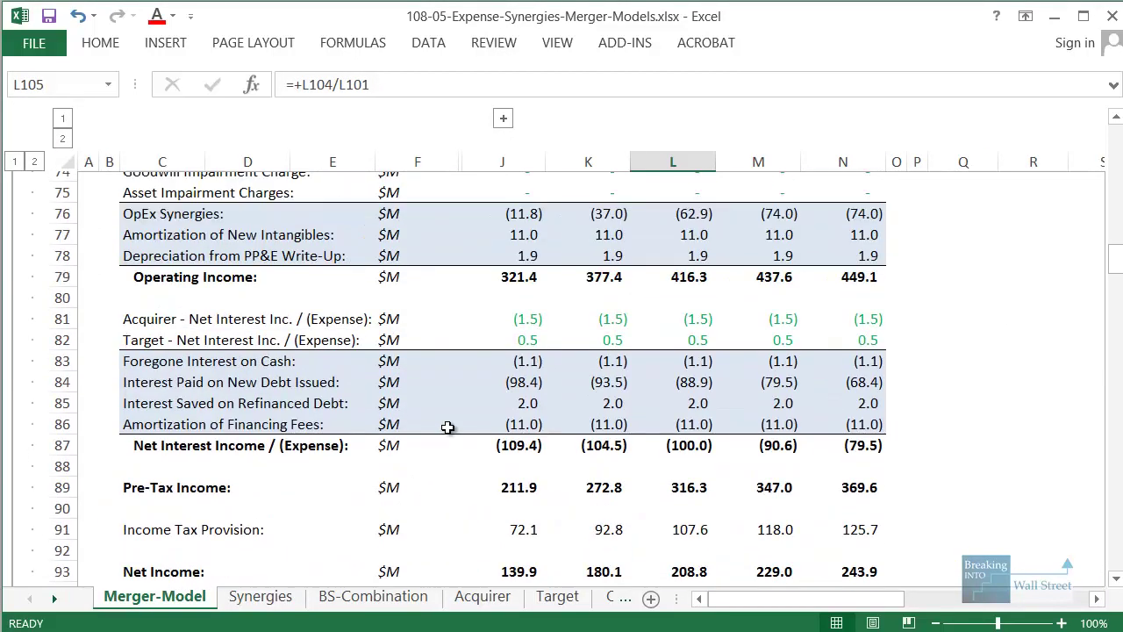
pyautogui.scroll(2, 465, 419)
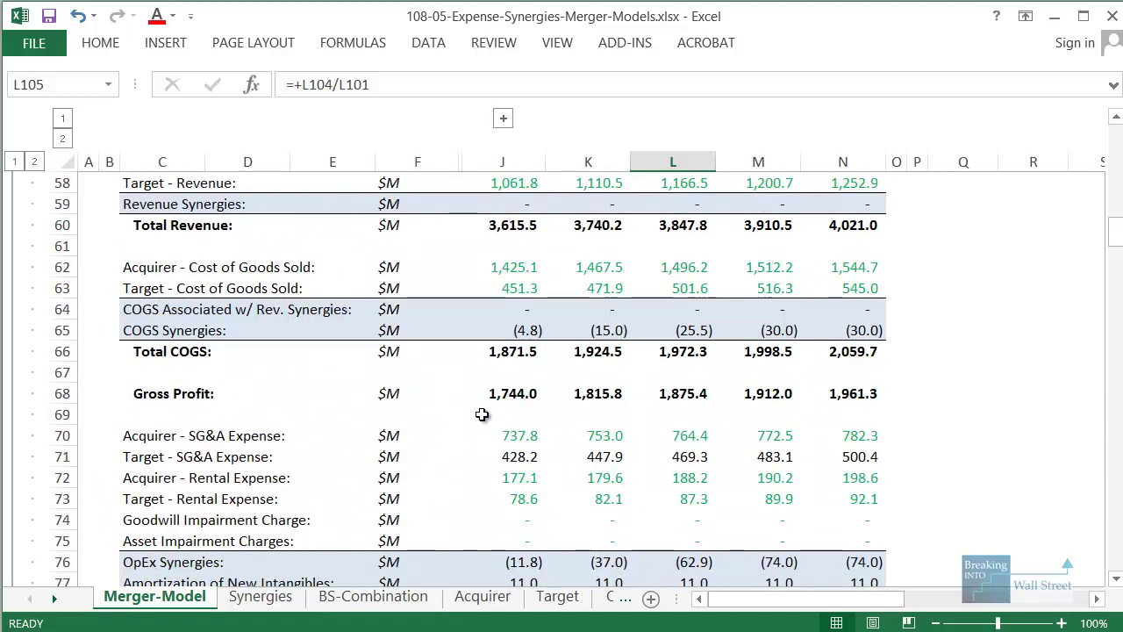
pyautogui.scroll(1, 505, 393)
pyautogui.moveTo(484, 379)
pyautogui.mouseDown()
pyautogui.moveTo(552, 400)
pyautogui.moveTo(736, 412)
pyautogui.mouseUp()
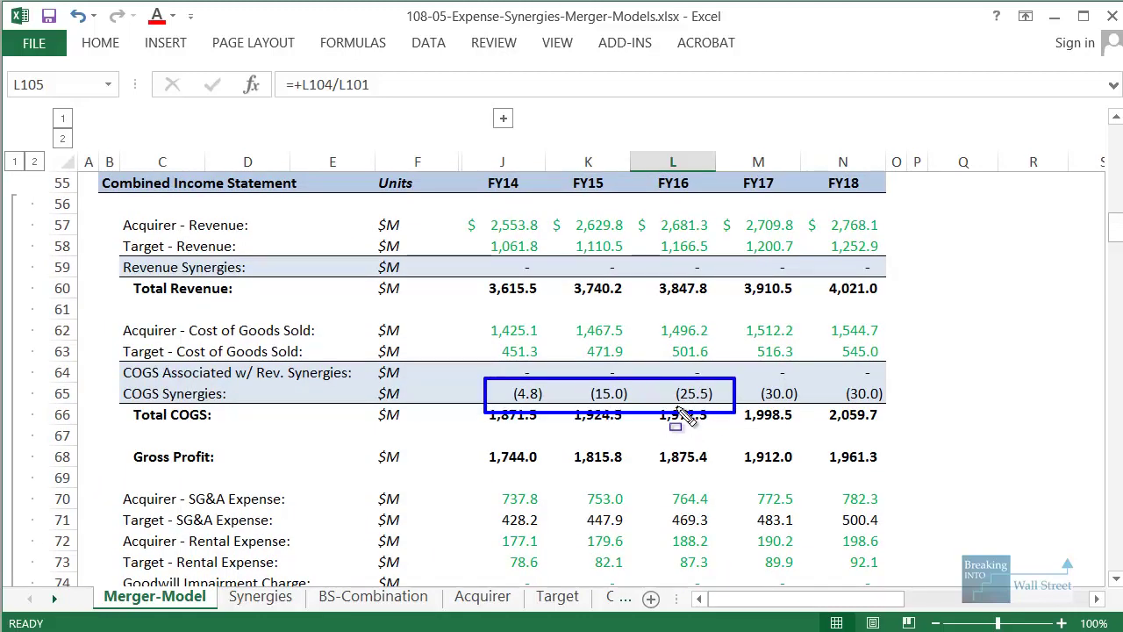
pyautogui.scroll(-4, 654, 424)
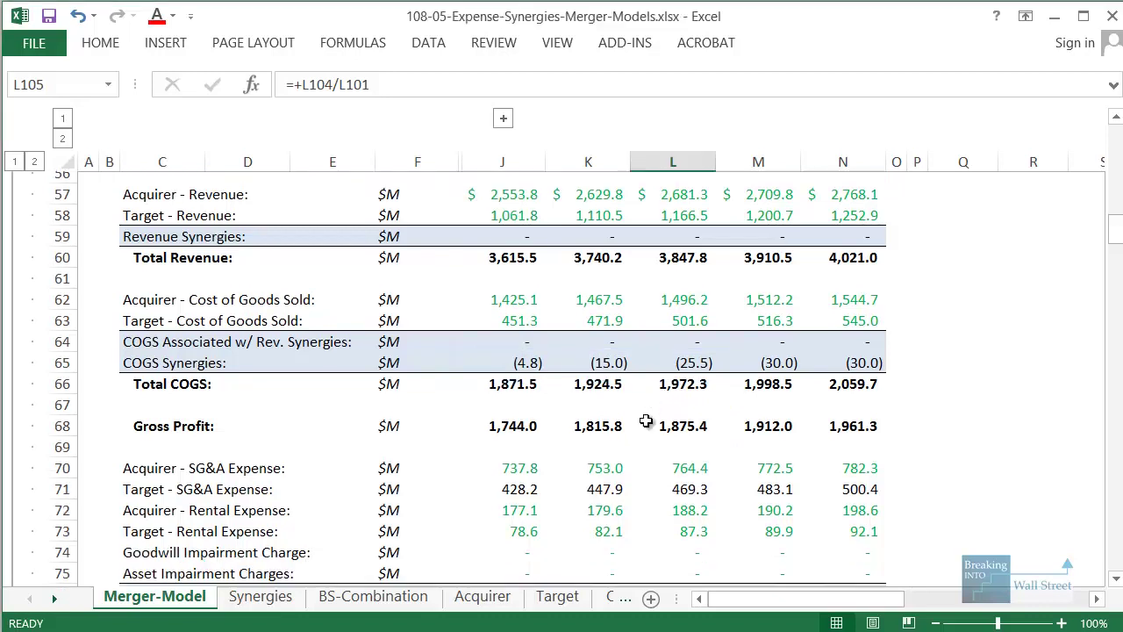
pyautogui.scroll(-1, 571, 378)
pyautogui.moveTo(486, 298)
pyautogui.mouseDown()
pyautogui.moveTo(730, 339)
pyautogui.moveTo(908, 326)
pyautogui.mouseUp()
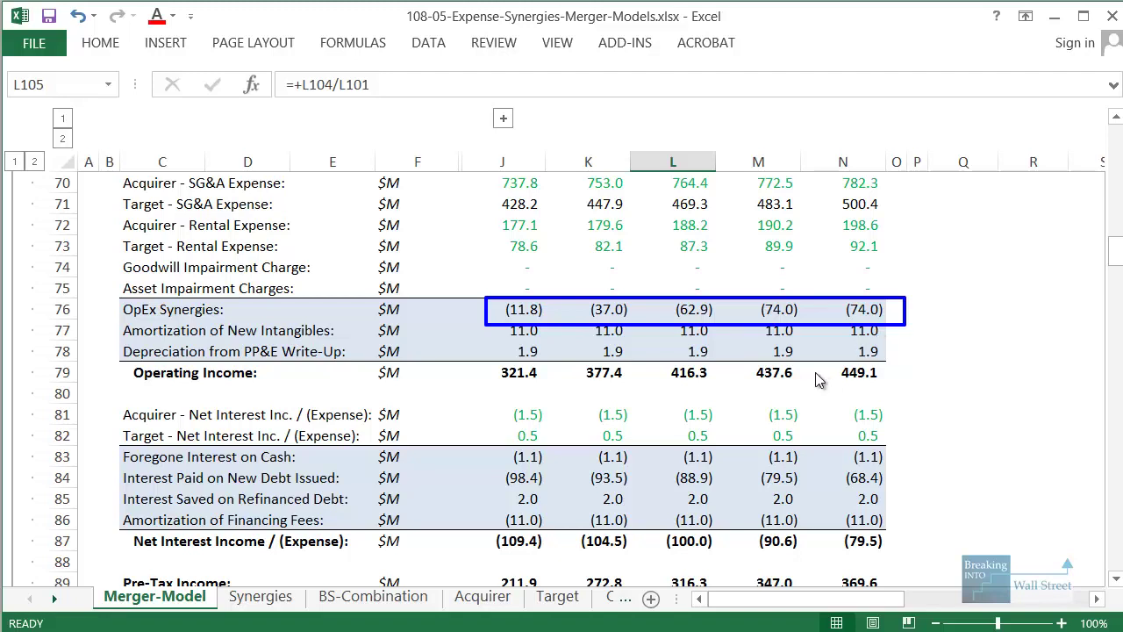
pyautogui.press('Escape')
# Step: Return to the Synergies sheet notes and highlight the Oversight #2: It Takes Time to Realize Synergies section
pyautogui.click(263, 598)
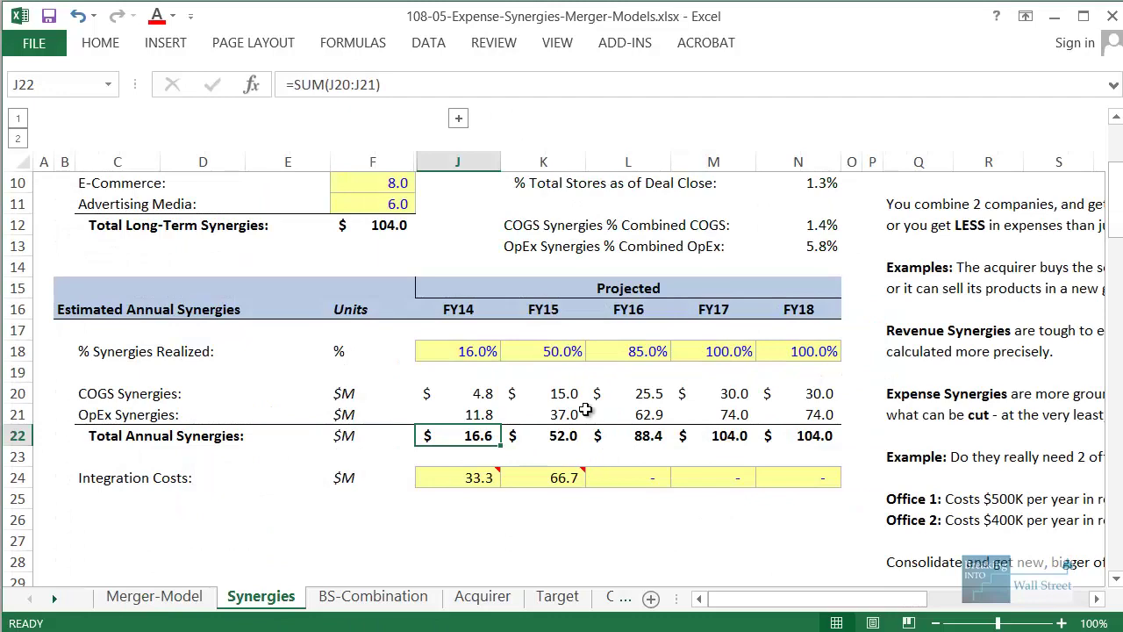
pyautogui.scroll(-3, 873, 544)
pyautogui.scroll(-8, 879, 555)
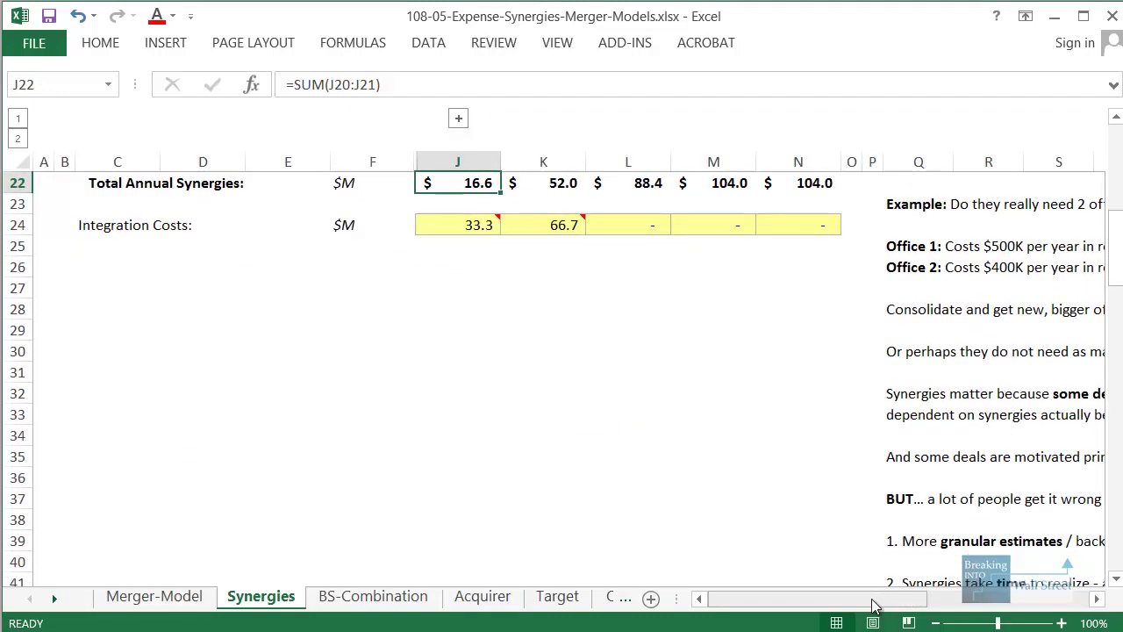
pyautogui.hscroll(5, 886, 549)
pyautogui.scroll(-5, 902, 540)
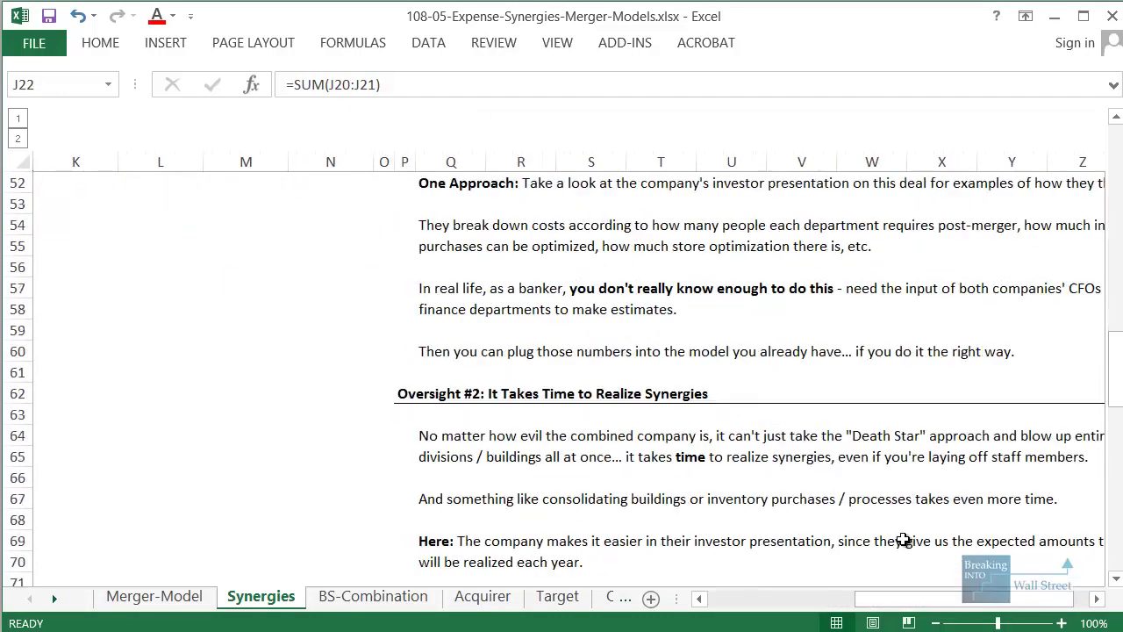
pyautogui.moveTo(777, 390); pyautogui.dragTo(1040, 420)
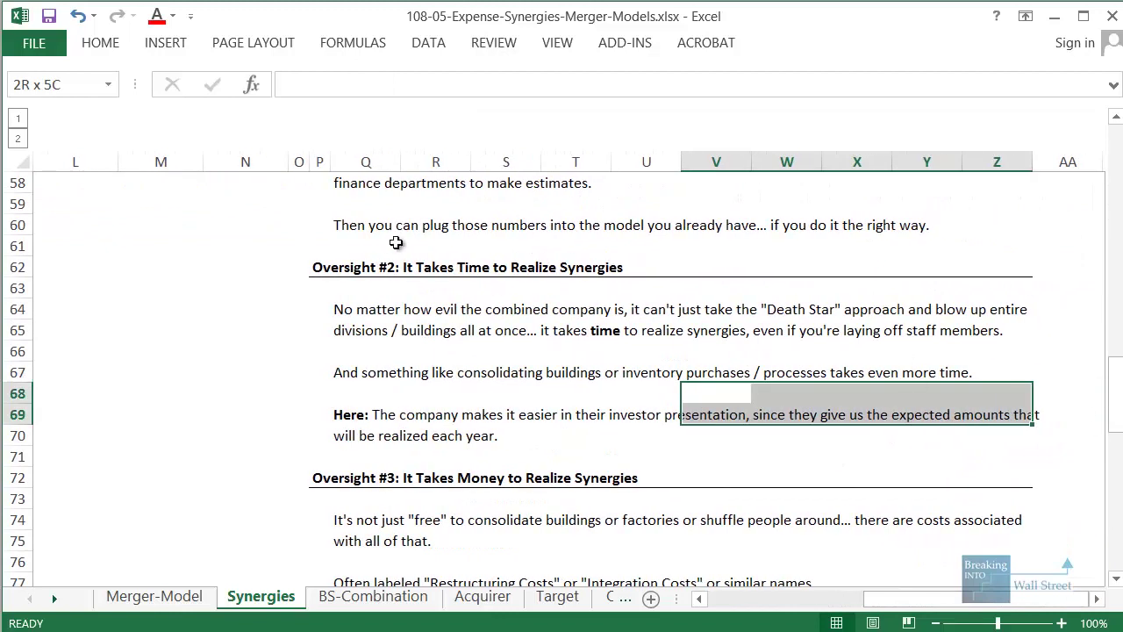
pyautogui.moveTo(318, 265); pyautogui.dragTo(1038, 440)
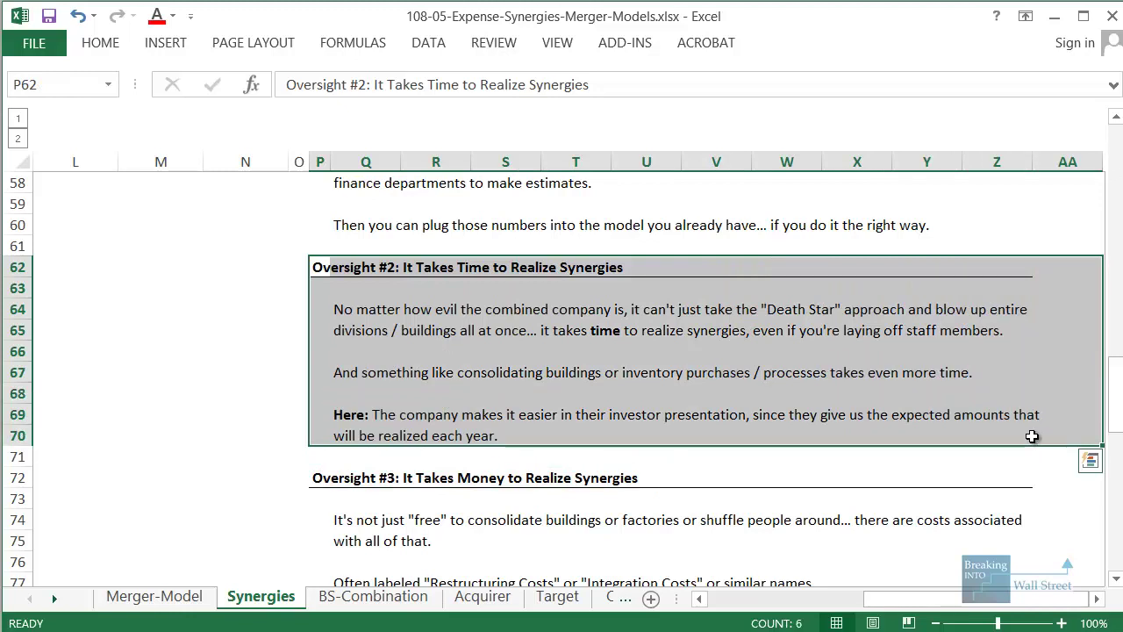
# Step: Highlight the Oversight #3: It Takes Money to Realize Synergies section, then deselect it and box its first paragraph
pyautogui.scroll(-3, 1032, 436)
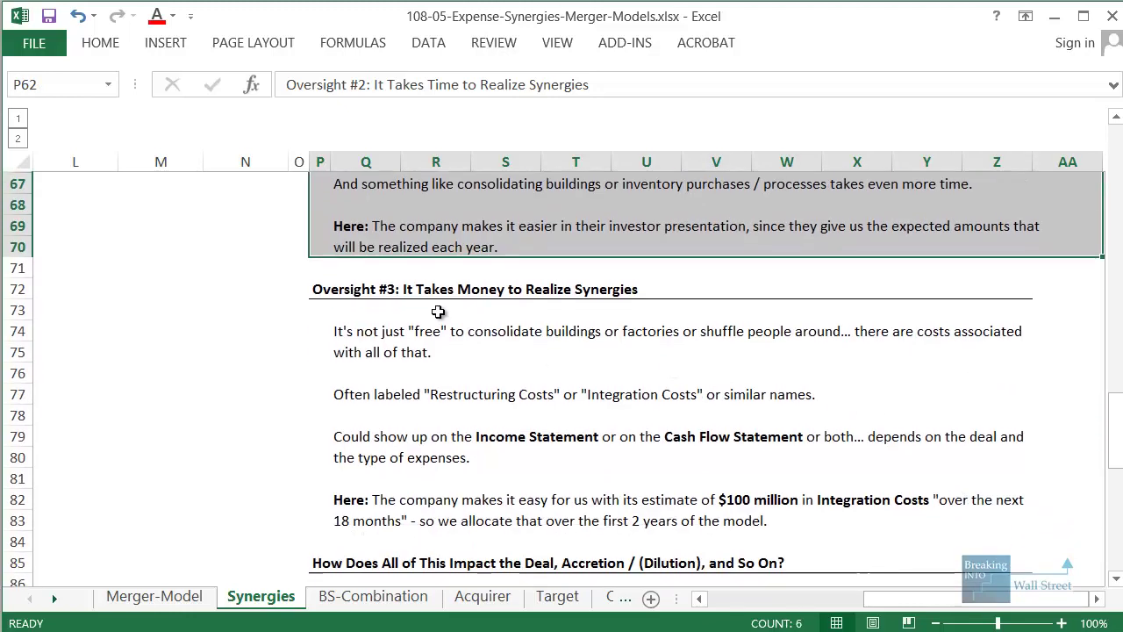
pyautogui.moveTo(318, 290); pyautogui.dragTo(1030, 541)
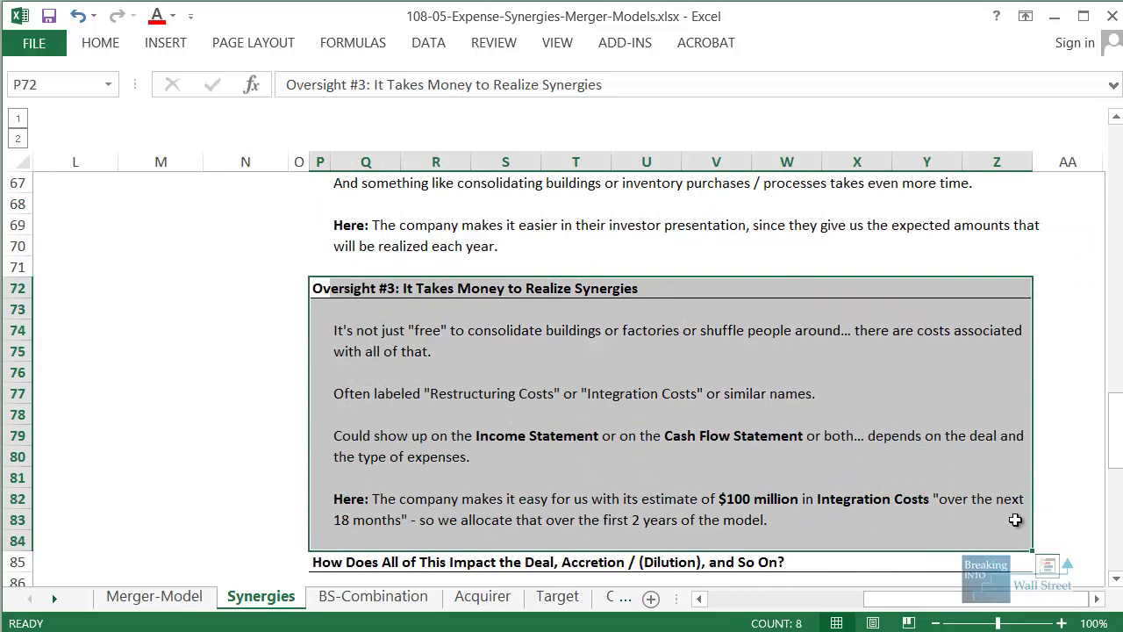
pyautogui.click(926, 460)
pyautogui.click(1009, 390)
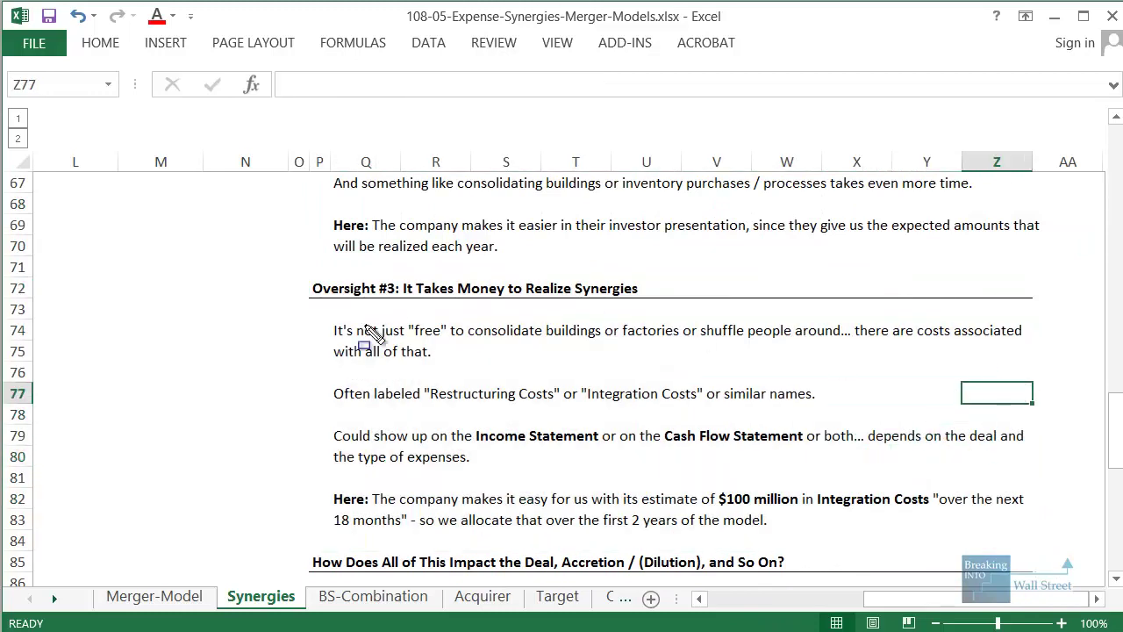
pyautogui.moveTo(324, 317)
pyautogui.mouseDown()
pyautogui.moveTo(501, 378)
pyautogui.moveTo(1021, 356)
pyautogui.moveTo(1043, 372)
pyautogui.mouseUp()
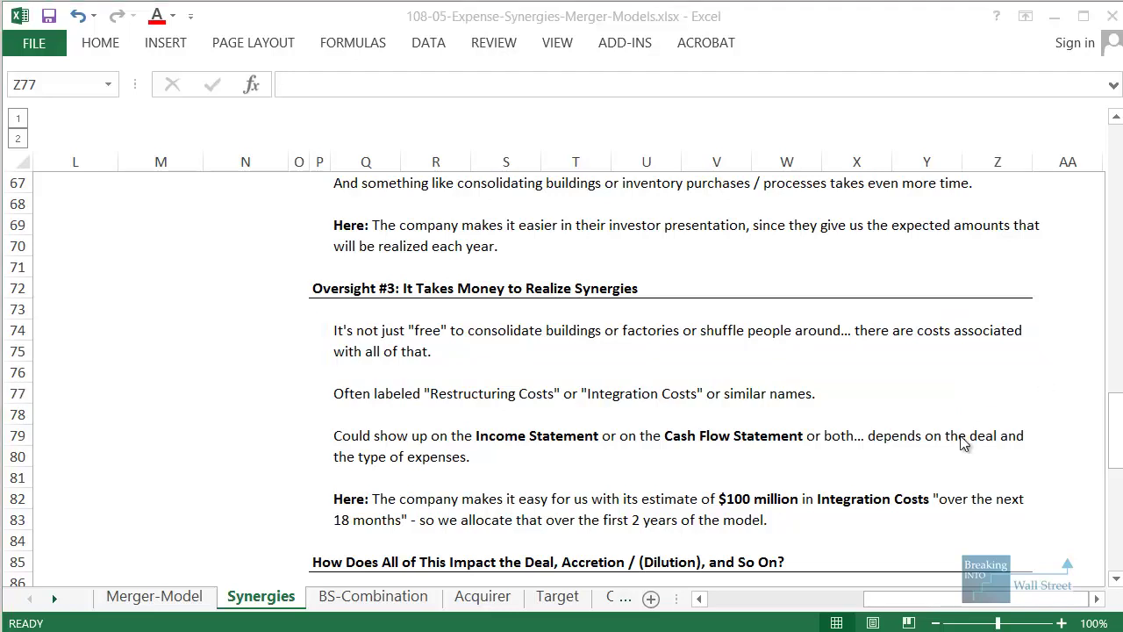
# Step: Box the Oversight #3 line on cost labels, then the paragraph on Income Statement versus Cash Flow Statement placement
pyautogui.click(933, 474)
pyautogui.scroll(-1, 904, 465)
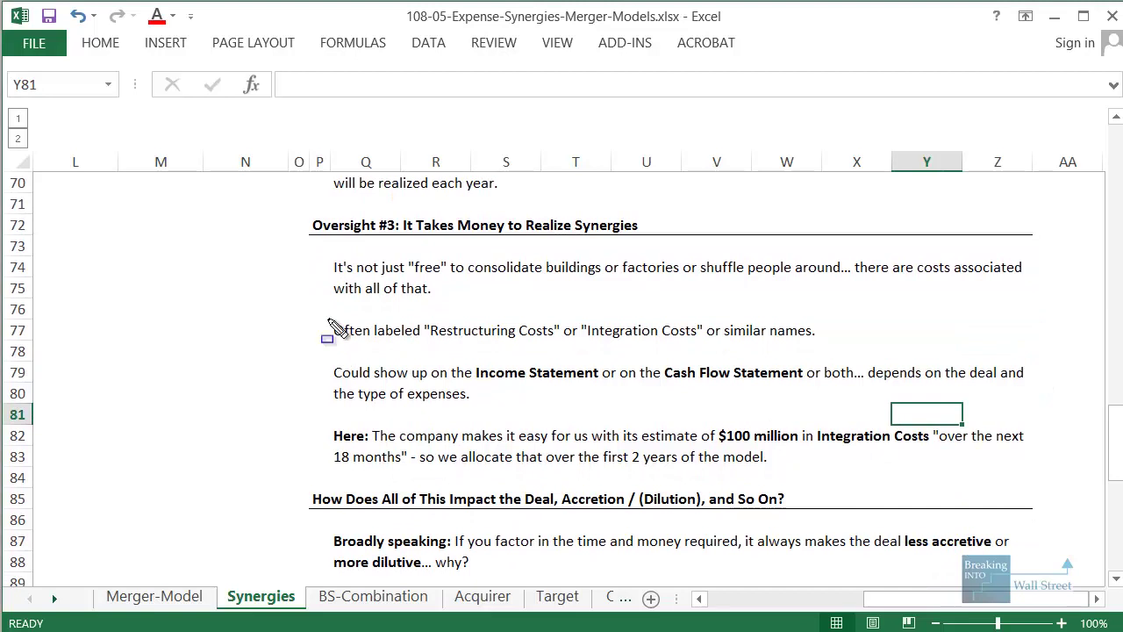
pyautogui.moveTo(329, 319)
pyautogui.mouseDown()
pyautogui.moveTo(572, 361)
pyautogui.moveTo(677, 344)
pyautogui.moveTo(873, 351)
pyautogui.moveTo(838, 348)
pyautogui.mouseUp()
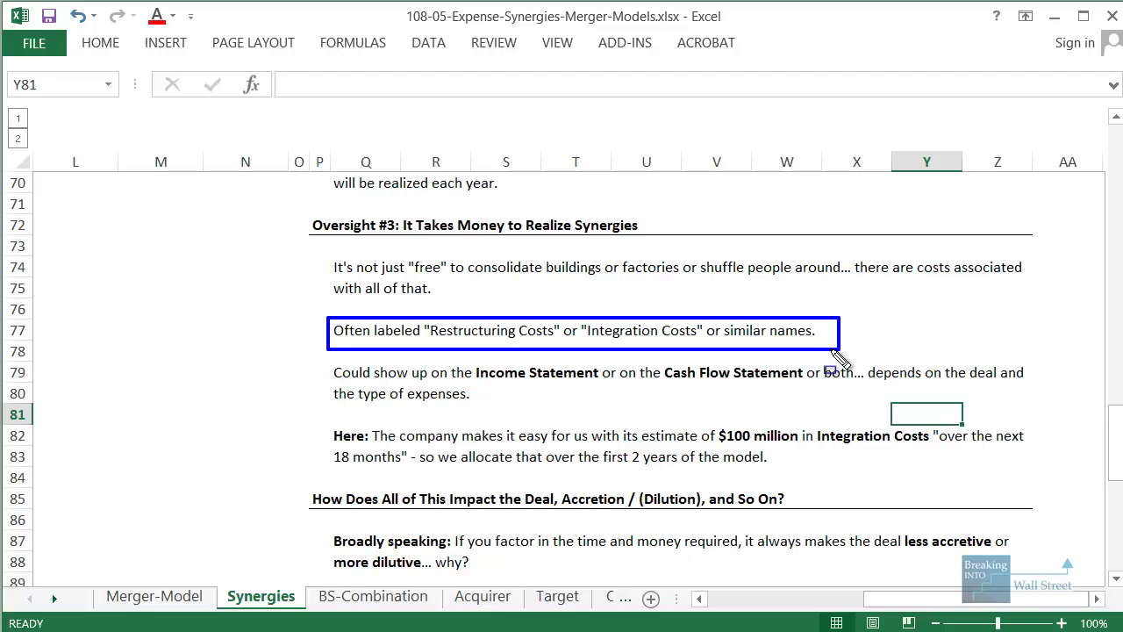
pyautogui.scroll(-1, 745, 407)
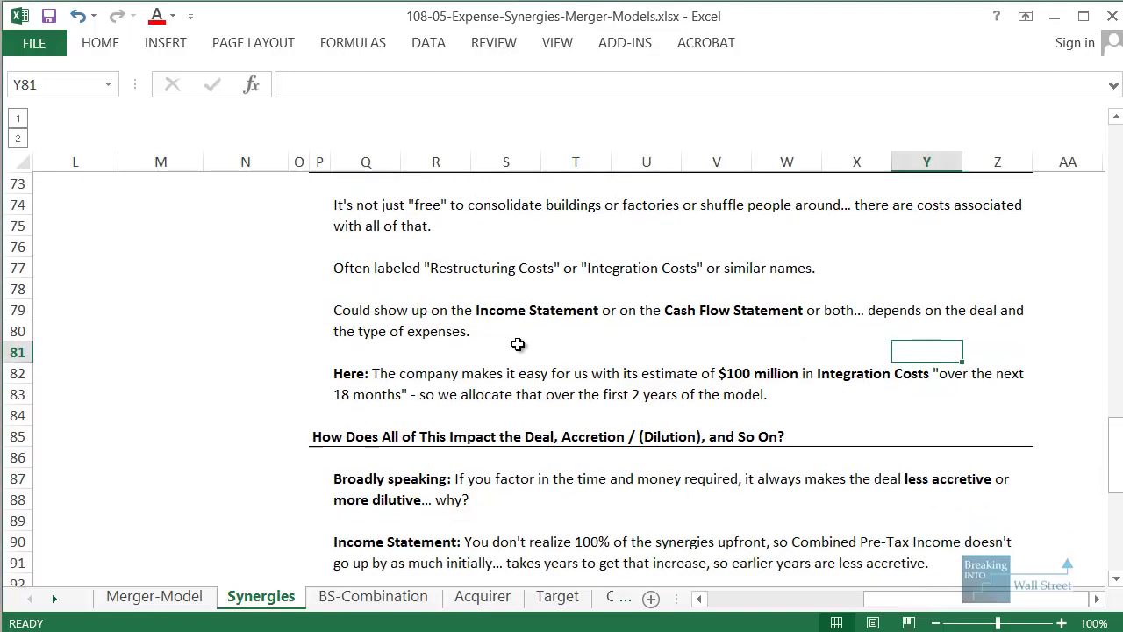
pyautogui.moveTo(309, 294)
pyautogui.mouseDown()
pyautogui.moveTo(553, 344)
pyautogui.moveTo(735, 356)
pyautogui.moveTo(883, 340)
pyautogui.moveTo(1041, 363)
pyautogui.moveTo(1044, 345)
pyautogui.mouseUp()
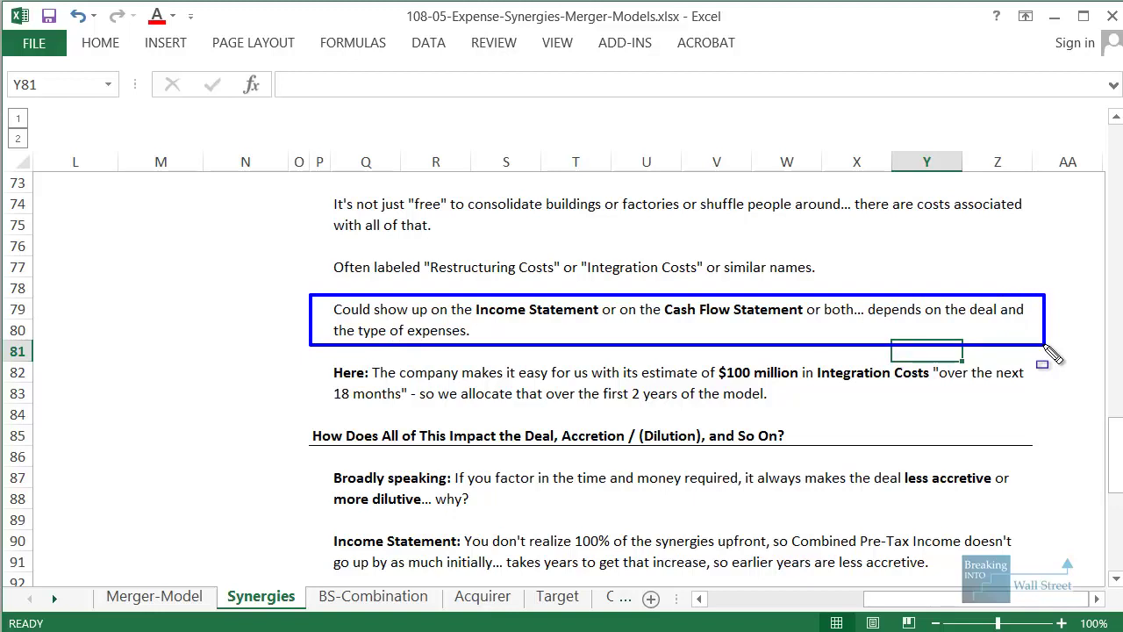
# Step: Clear the box, switch to the Men's Wearhouse investor presentation in Adobe Acrobat, and find page 173, Other Cash Flow Items Guidance through 2017
pyautogui.press('Escape')
pyautogui.hotkey('alt', 'Tab')
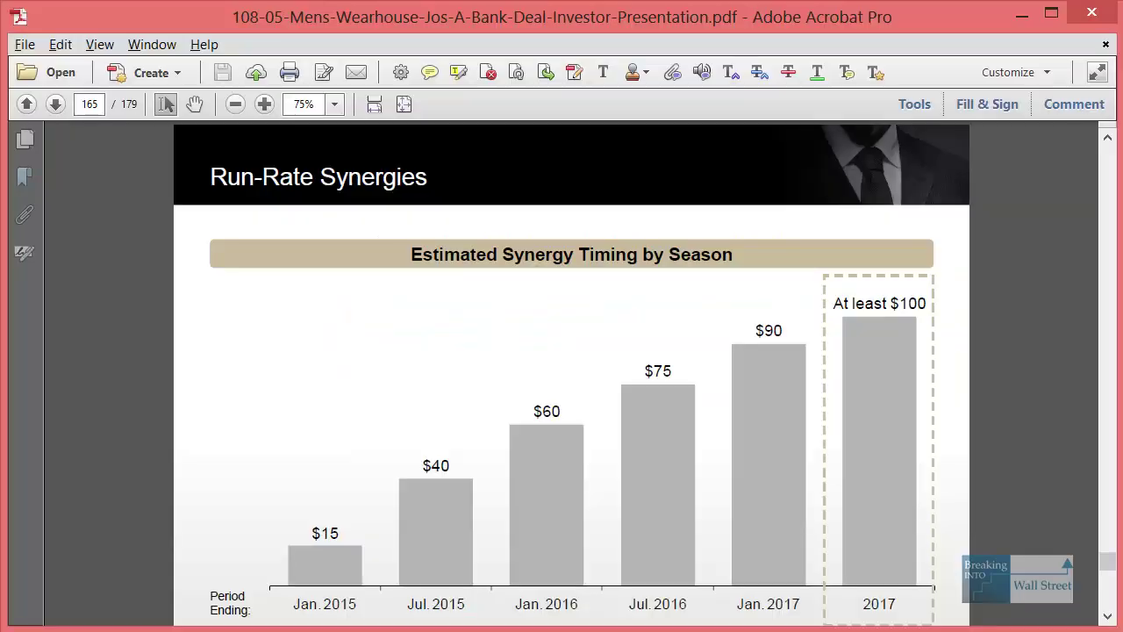
pyautogui.scroll(-15, 689, 493)
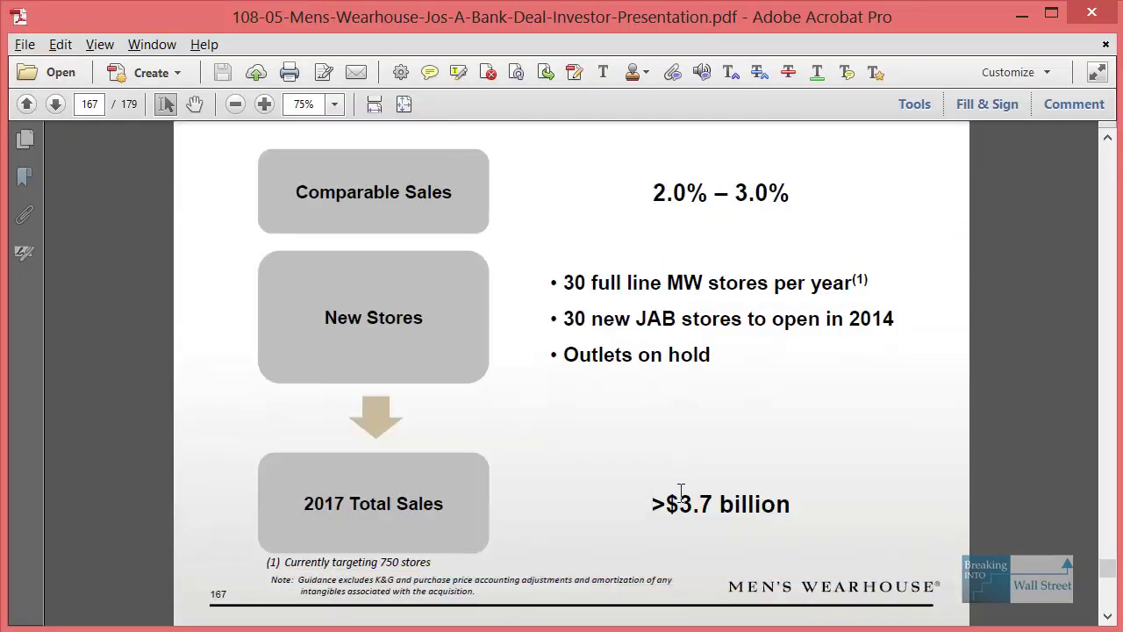
pyautogui.scroll(-10, 678, 491)
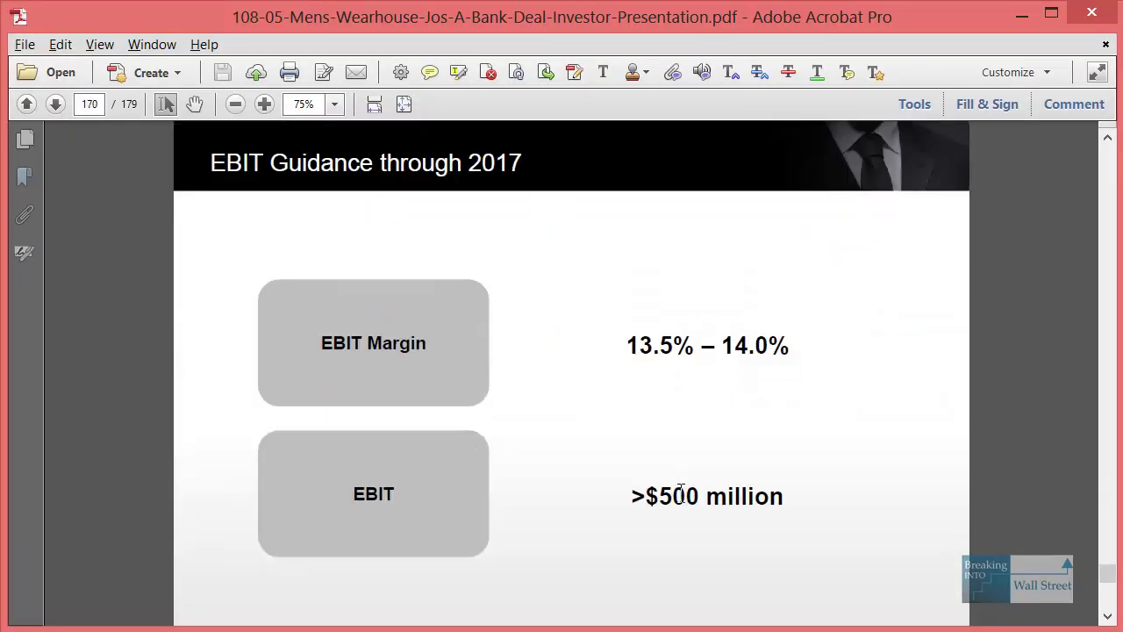
pyautogui.scroll(-10, 677, 497)
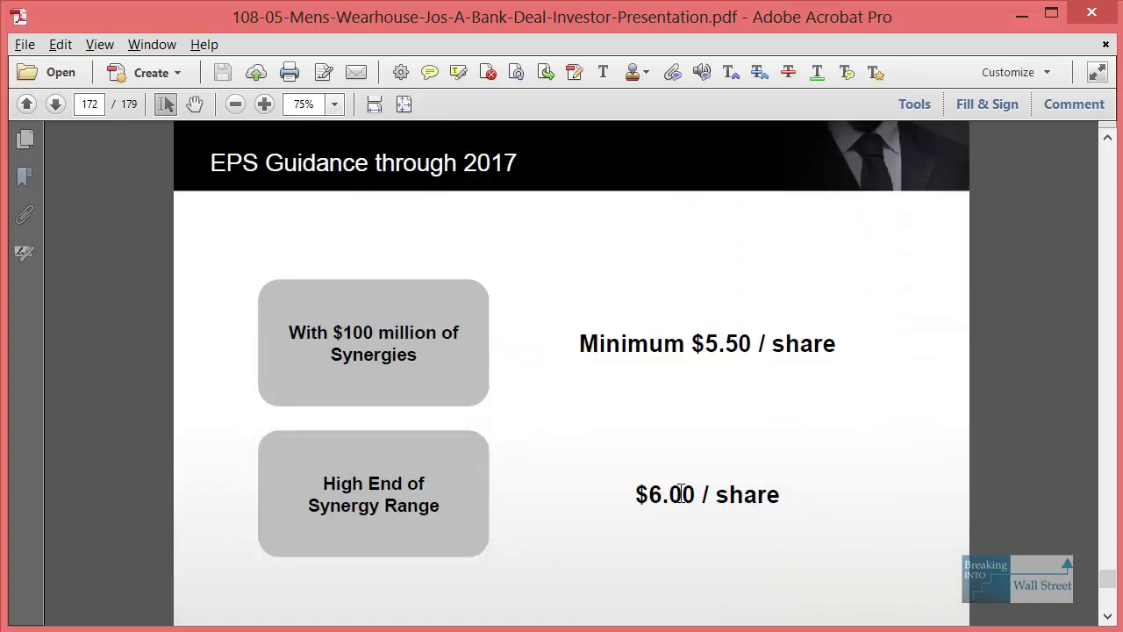
pyautogui.scroll(-6, 677, 491)
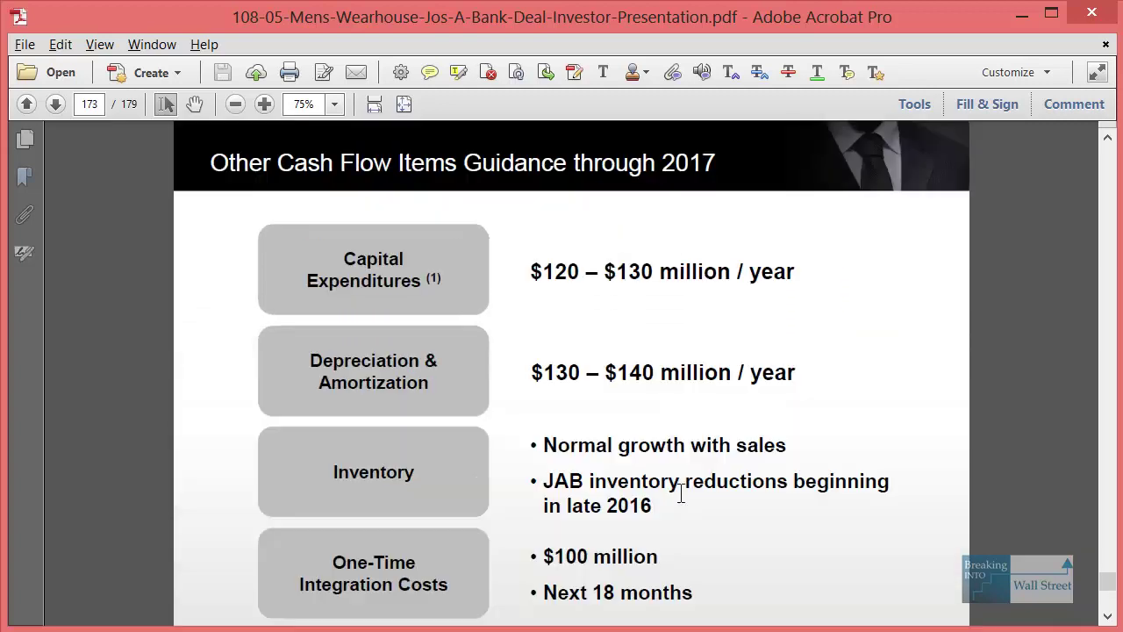
# Step: Enlarge page 173 and box the One-Time Integration Costs guidance, followed by the slide's title
pyautogui.scroll(-1, 677, 498)
pyautogui.keyDown('ctrl'); pyautogui.scroll(2, 677, 497); pyautogui.keyUp('ctrl')
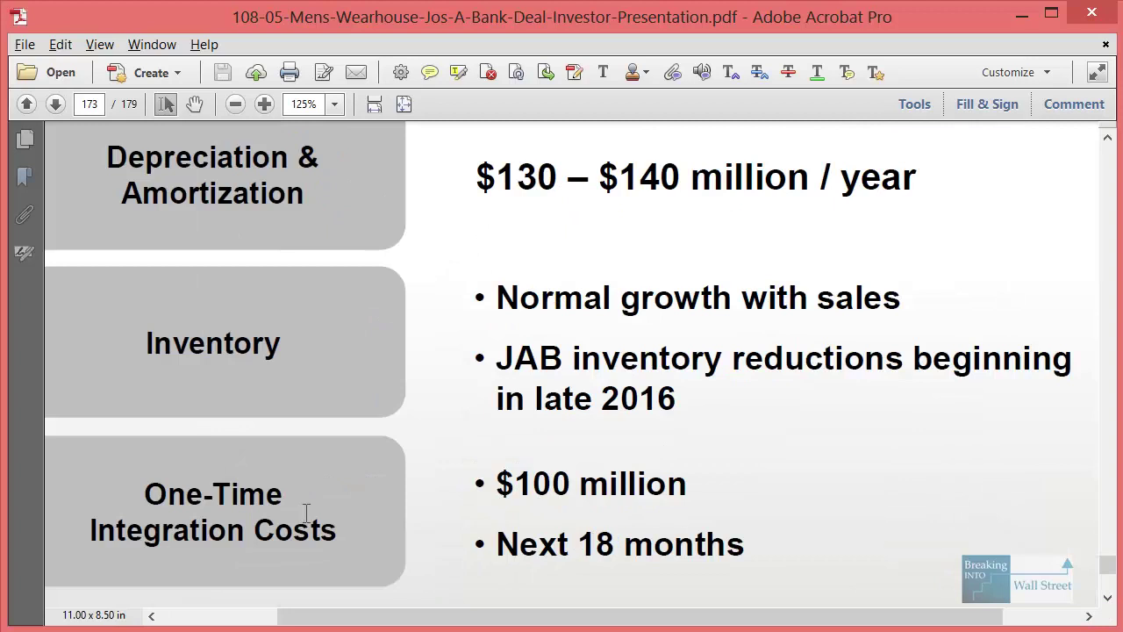
pyautogui.moveTo(138, 452); pyautogui.dragTo(788, 558)
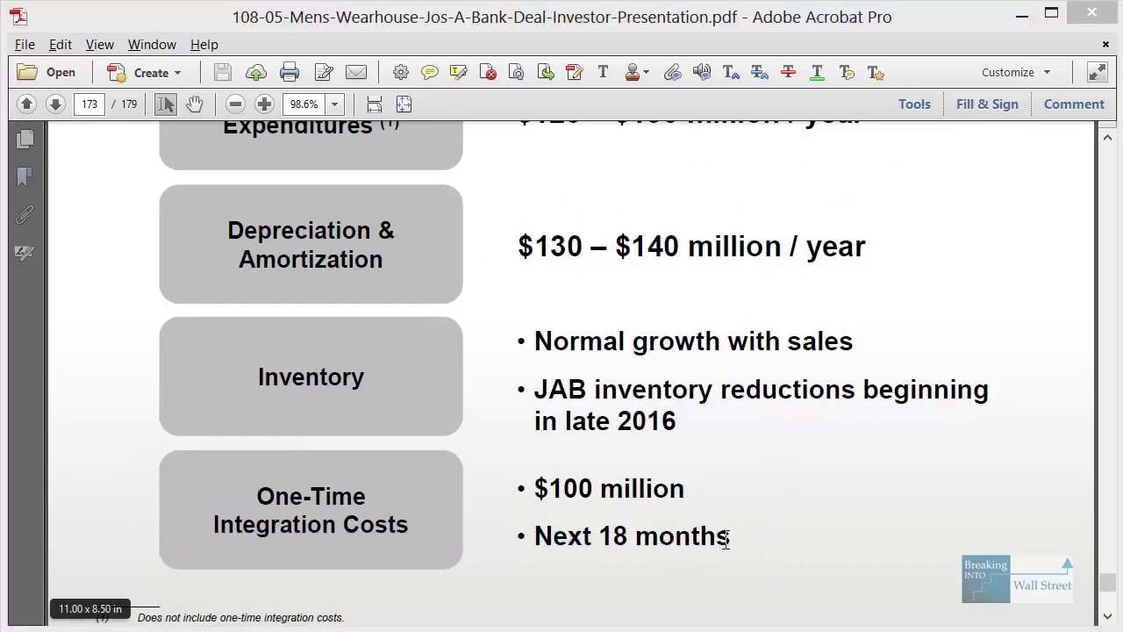
pyautogui.scroll(4, 728, 526)
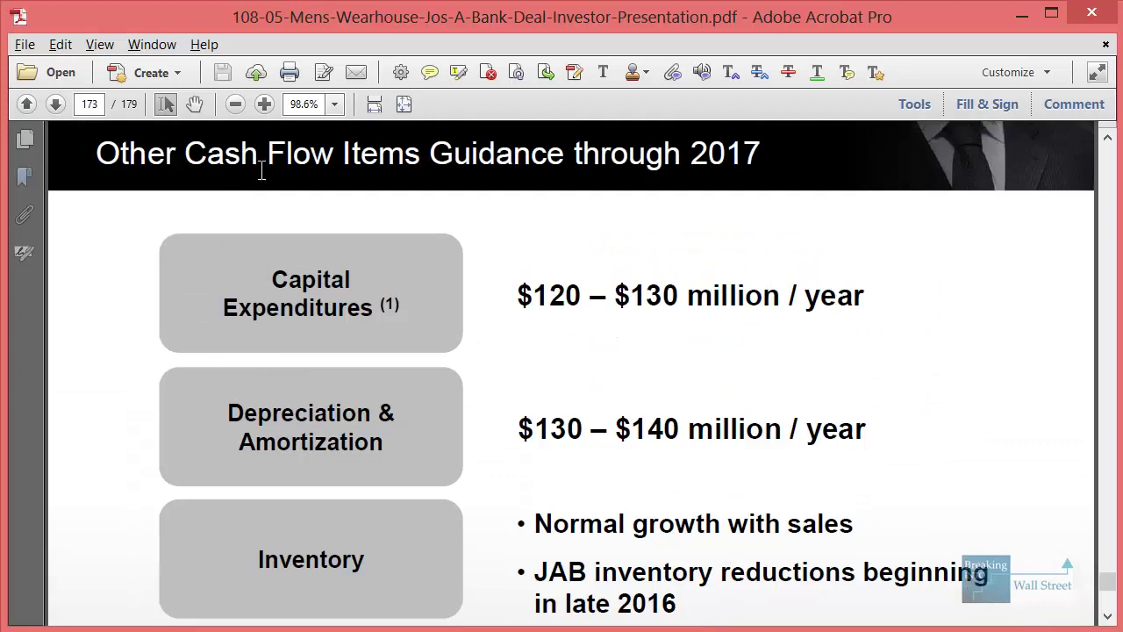
pyautogui.moveTo(163, 119); pyautogui.dragTo(784, 196)
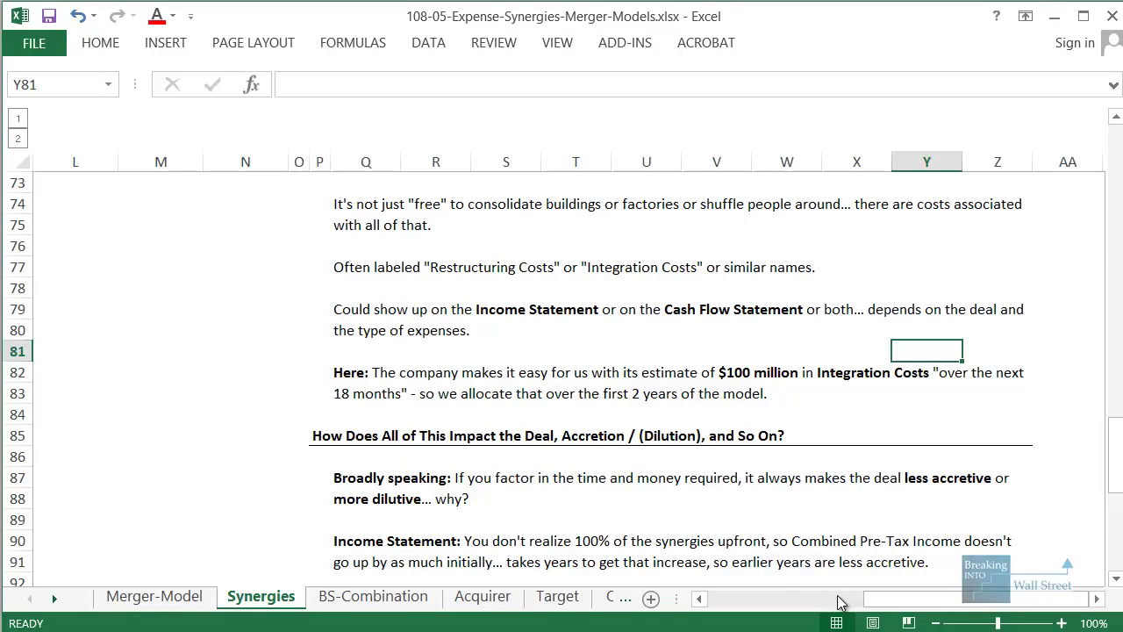
# Step: Switch back to Excel's Synergies sheet, box the Integration Costs row under Estimated Annual Synergies, and clear the box
pyautogui.click(838, 602)
pyautogui.scroll(20, 231, 501)
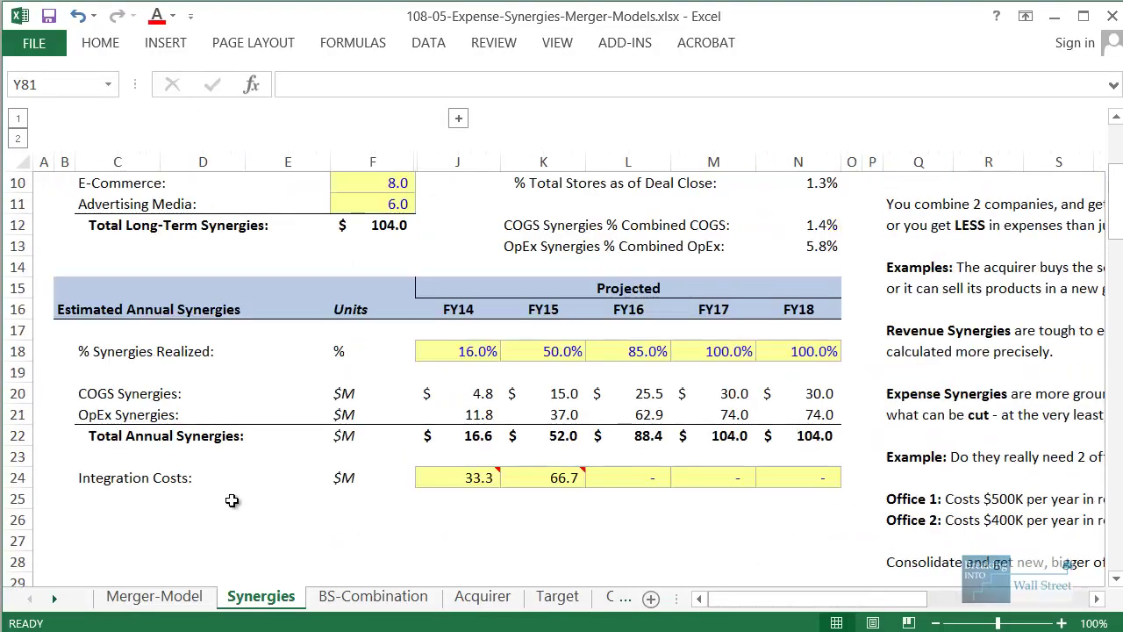
pyautogui.scroll(-1, 290, 501)
pyautogui.moveTo(53, 392)
pyautogui.mouseDown()
pyautogui.moveTo(175, 431)
pyautogui.moveTo(876, 440)
pyautogui.mouseUp()
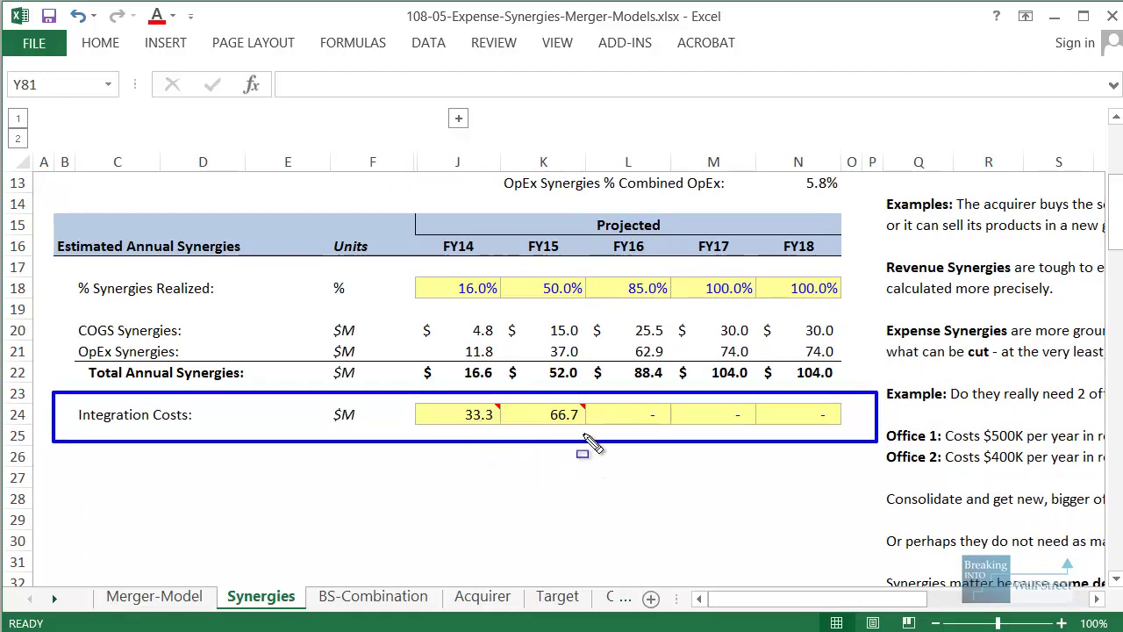
pyautogui.press('Escape')
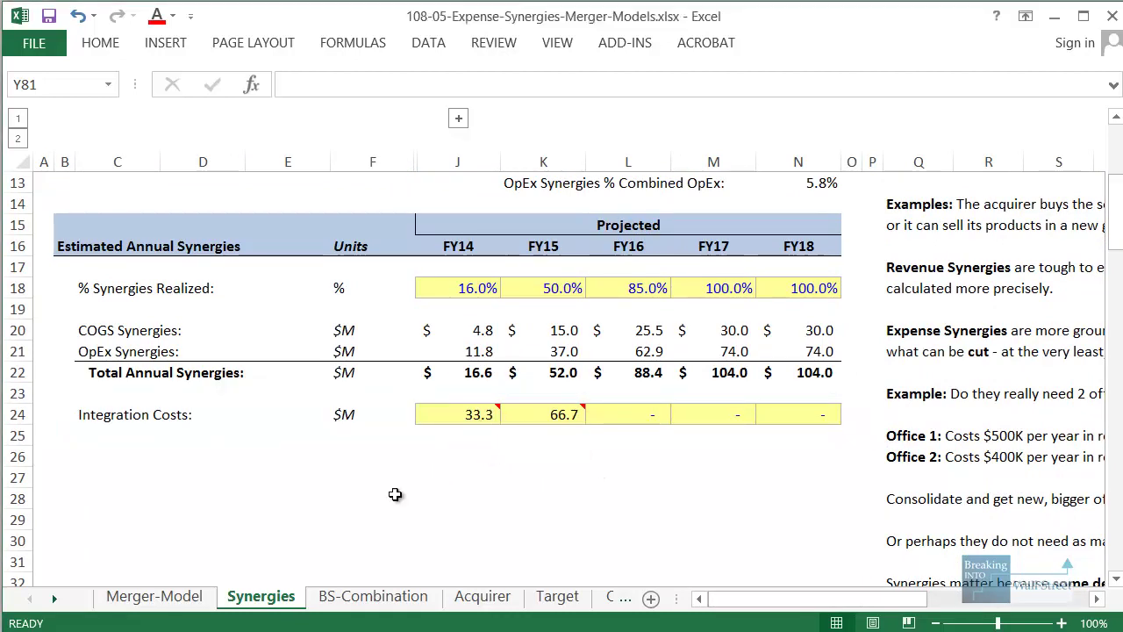
# Step: In the Merger-Model sheet's Debt Paydown Schedule, box the rows from Capital Expenditures to Cash Flow Avail. for Debt Repayment, then clear the box
pyautogui.click(160, 597)
pyautogui.scroll(-12, 367, 472)
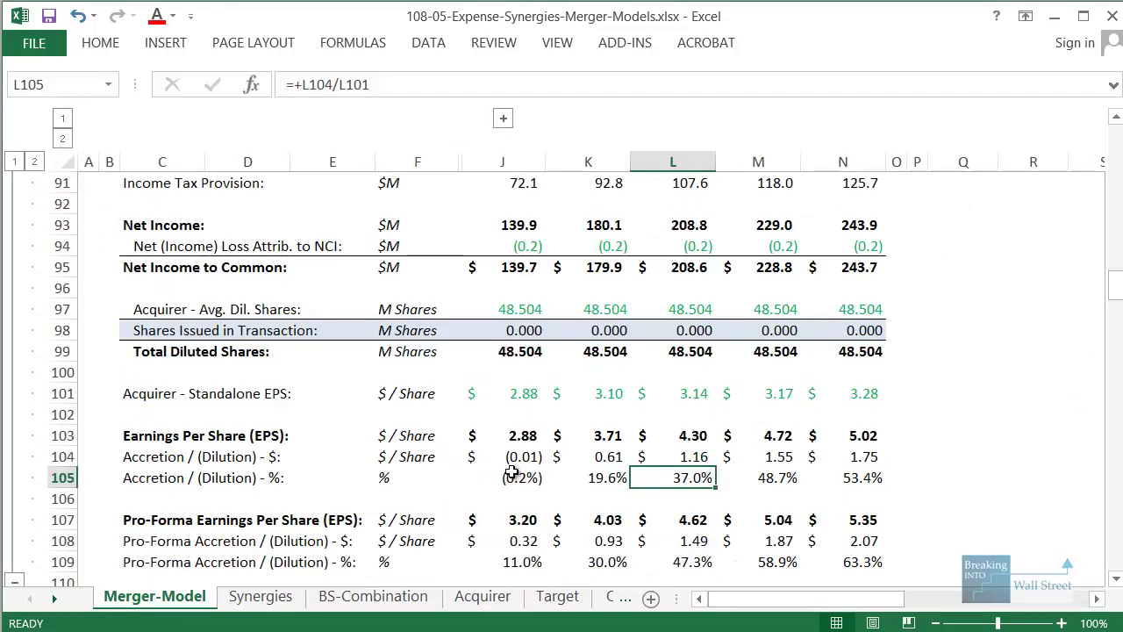
pyautogui.scroll(-7, 512, 472)
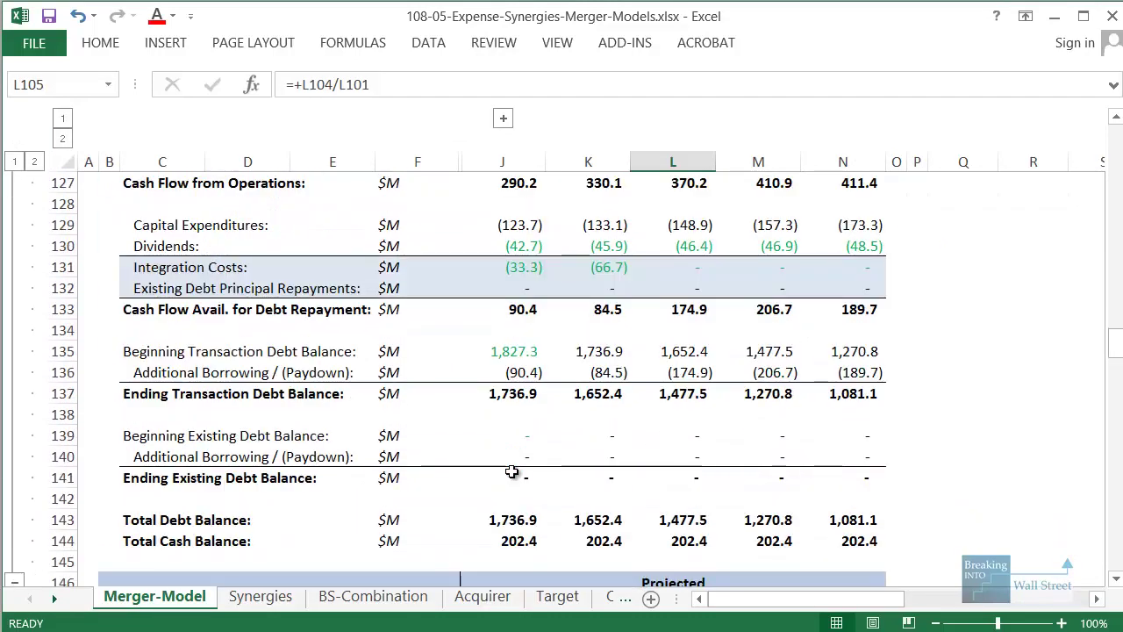
pyautogui.scroll(1, 379, 351)
pyautogui.moveTo(103, 270)
pyautogui.mouseDown()
pyautogui.moveTo(789, 360)
pyautogui.moveTo(912, 395)
pyautogui.moveTo(901, 392)
pyautogui.mouseUp()
pyautogui.press('Escape')
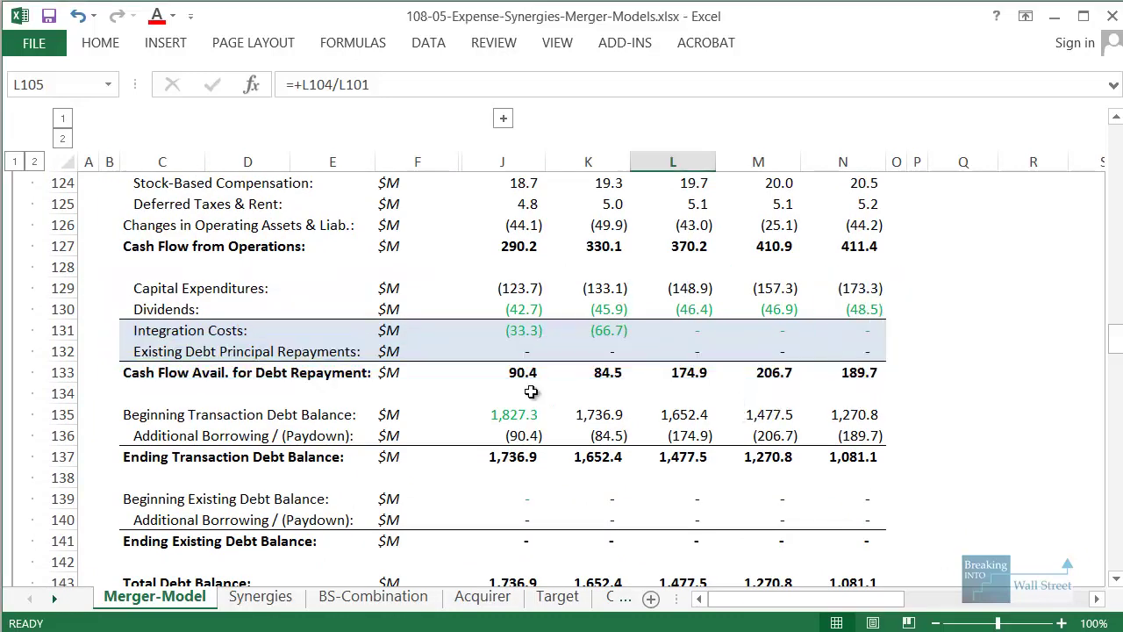
# Step: Select the FY14–FY15 Integration Costs and box them together with the Cash Flow Avail. for Debt Repayment label and its FY14–FY15 values
pyautogui.moveTo(496, 326); pyautogui.dragTo(580, 330)
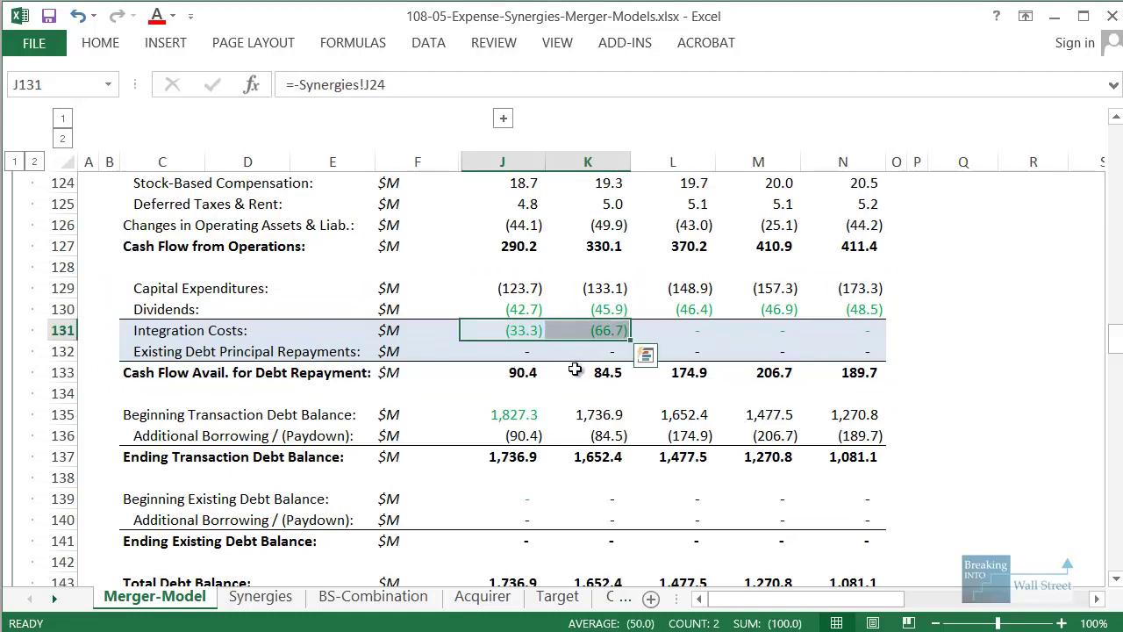
pyautogui.moveTo(472, 356); pyautogui.dragTo(638, 385)
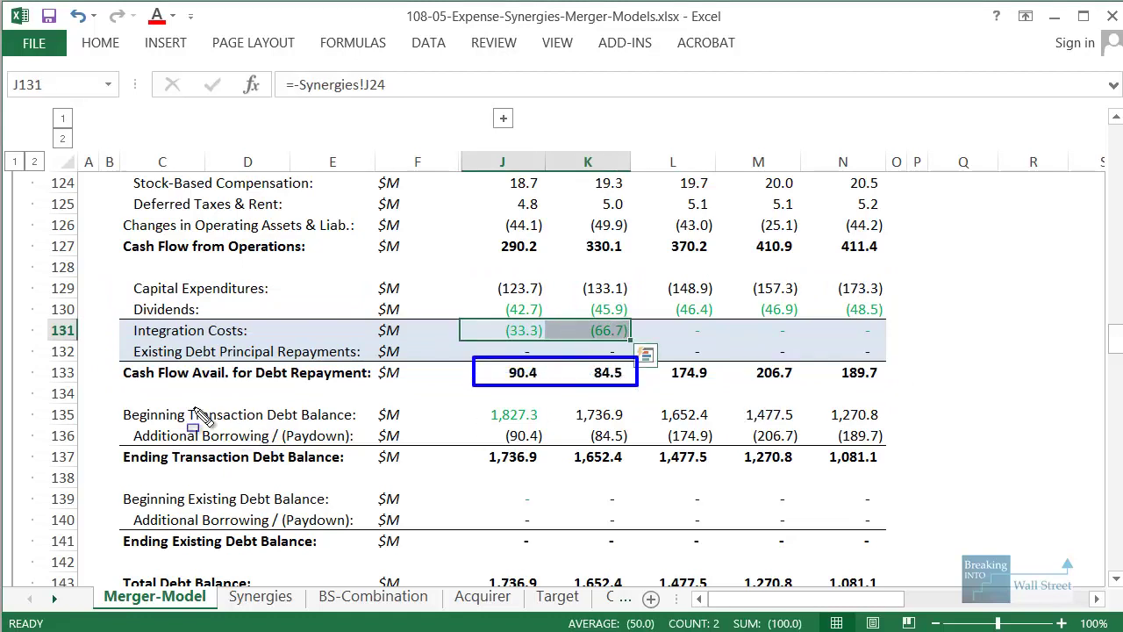
pyautogui.moveTo(123, 360)
pyautogui.mouseDown()
pyautogui.moveTo(423, 406)
pyautogui.moveTo(409, 388)
pyautogui.mouseUp()
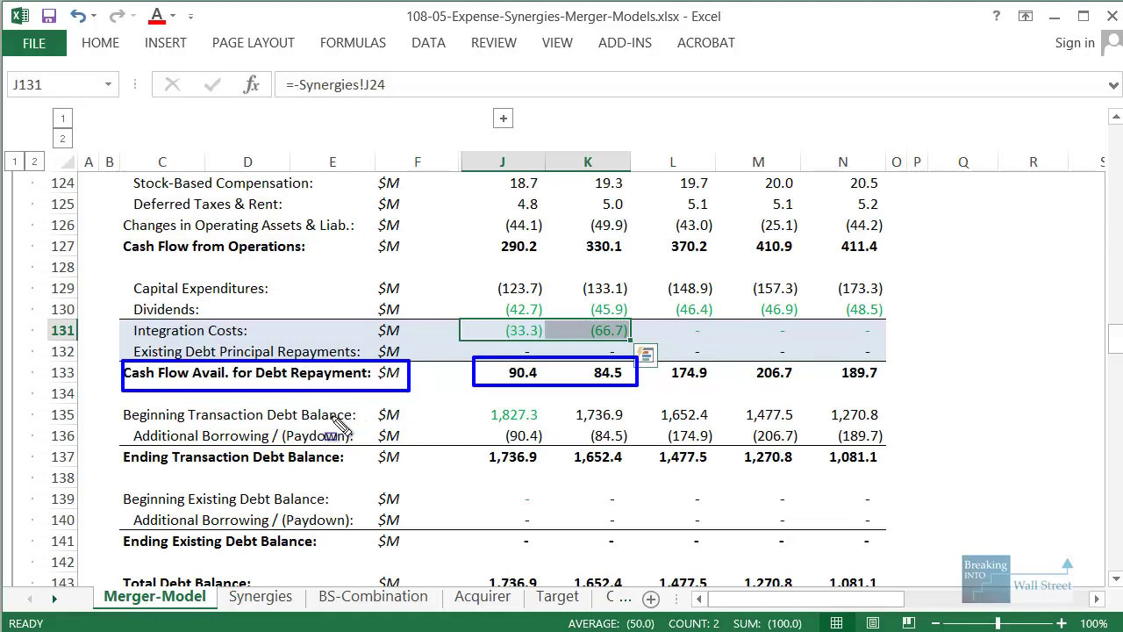
pyautogui.moveTo(458, 321)
pyautogui.mouseDown()
pyautogui.moveTo(630, 321)
pyautogui.moveTo(640, 342)
pyautogui.mouseUp()
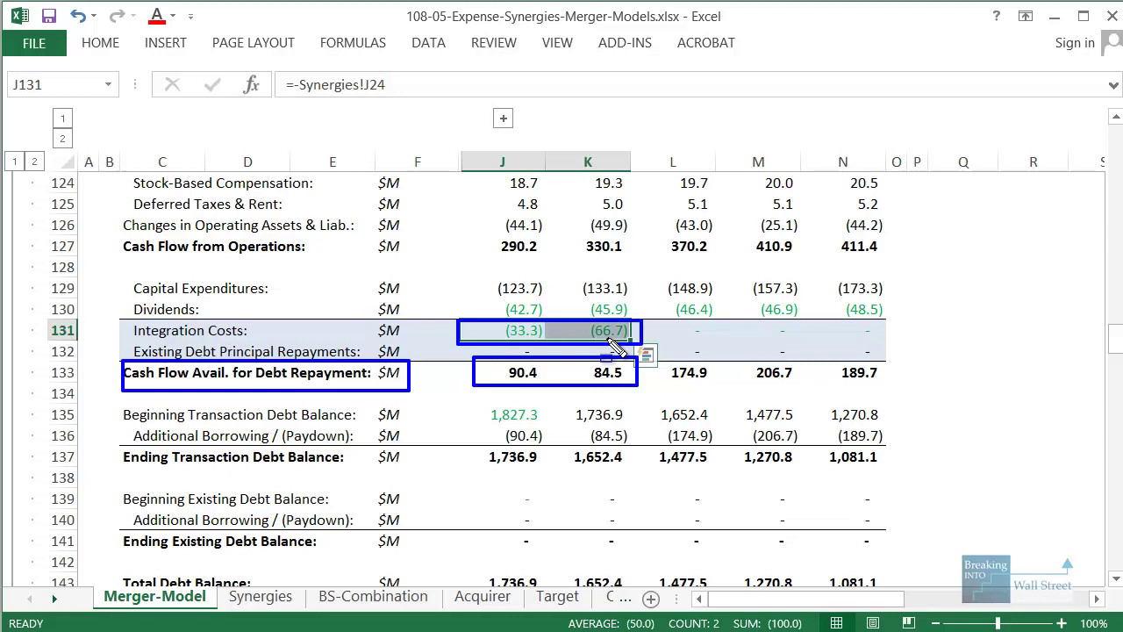
# Step: Box the FY14–FY15 Net Interest Income / (Expense) values in the Combined Income Statement, then clear the box
pyautogui.scroll(16, 605, 346)
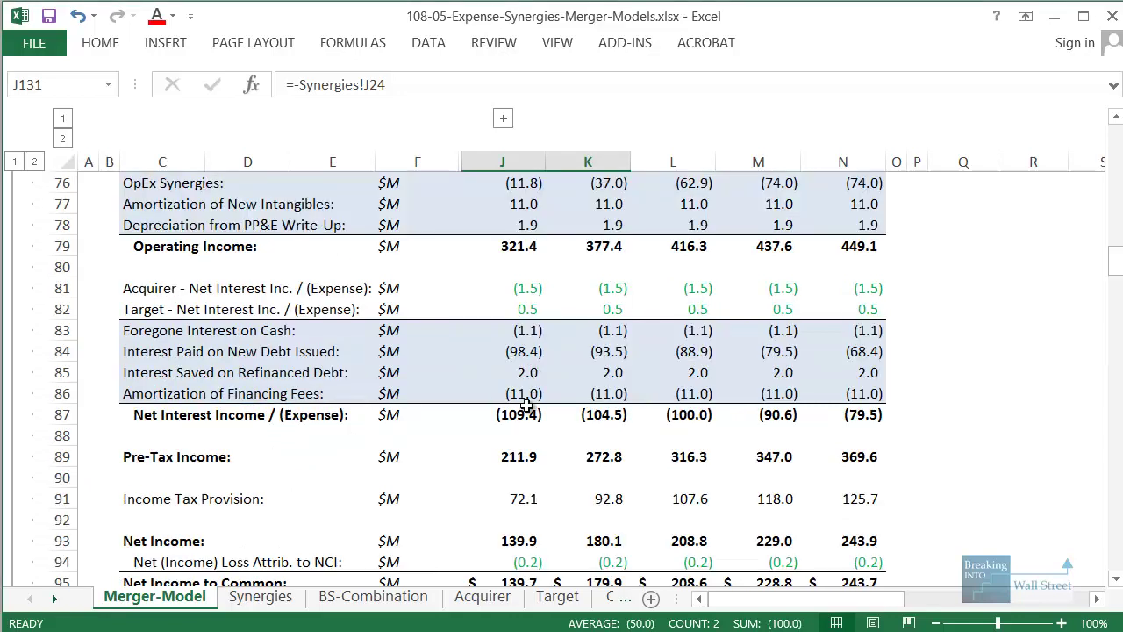
pyautogui.moveTo(485, 402); pyautogui.dragTo(639, 436)
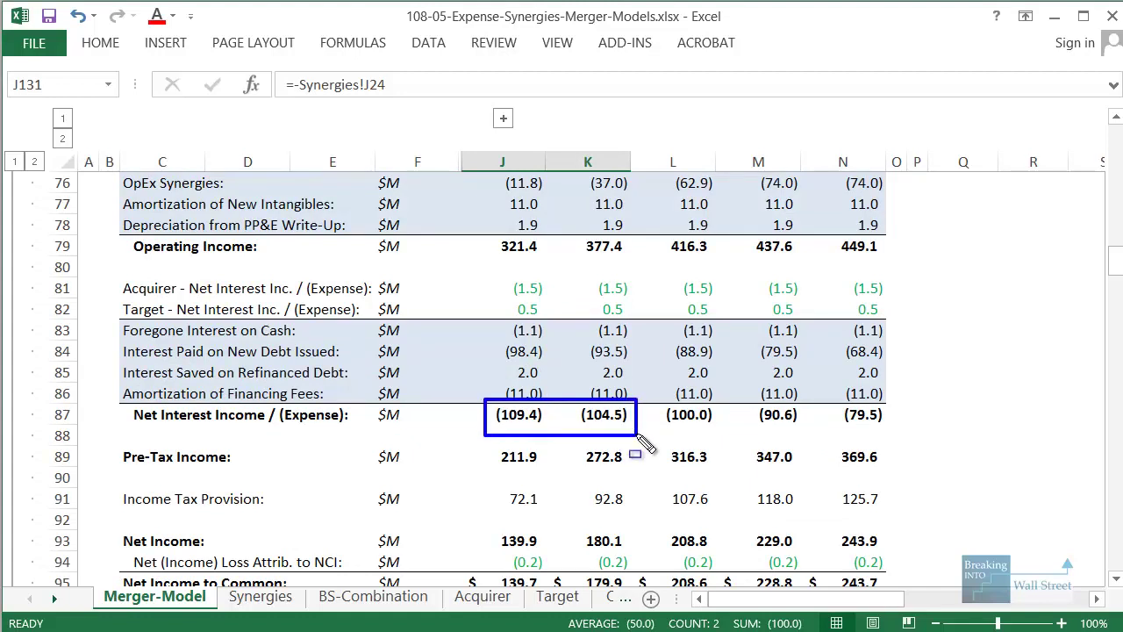
pyautogui.press('Escape')
# Step: Delete the FY14 and FY15 Integration Costs in the Debt Paydown Schedule
pyautogui.scroll(-12, 648, 445)
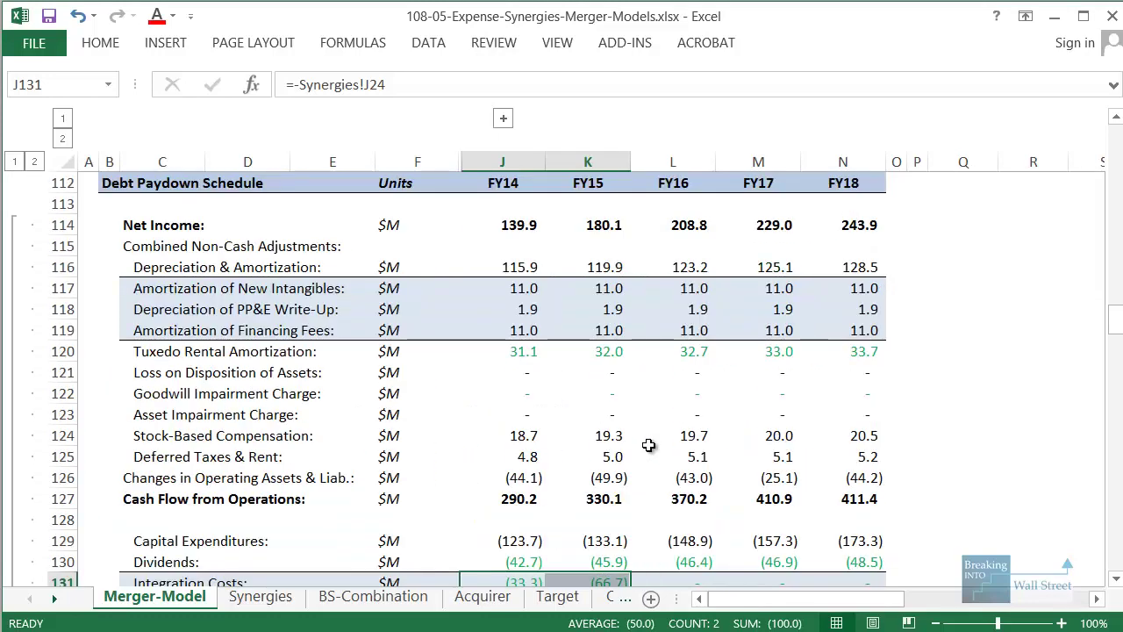
pyautogui.scroll(-3, 648, 445)
pyautogui.press('Delete')
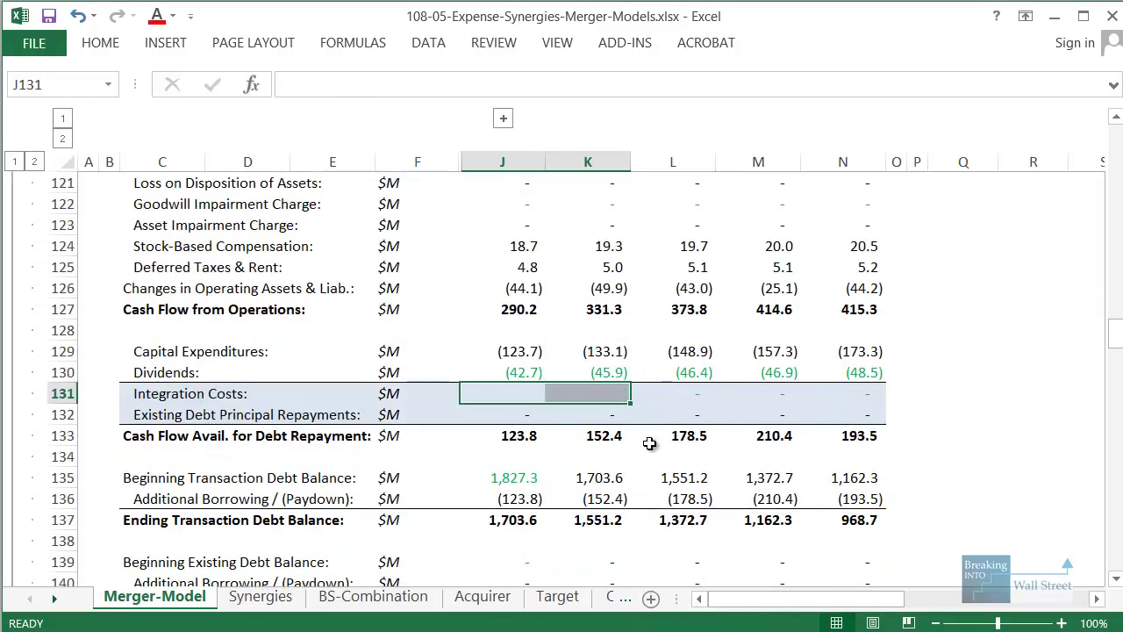
# Step: Box the FY15 Net Interest Income / (Expense) value, clear the box, and undo the deletion of the Integration Costs
pyautogui.scroll(13, 649, 445)
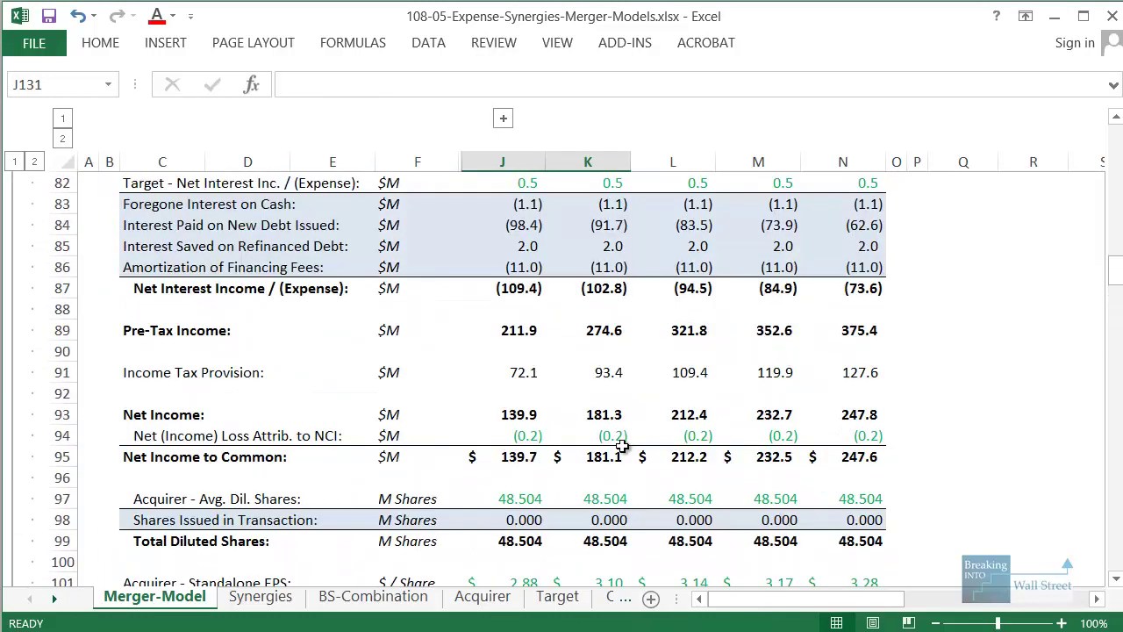
pyautogui.scroll(1, 621, 446)
pyautogui.moveTo(565, 333); pyautogui.dragTo(638, 373)
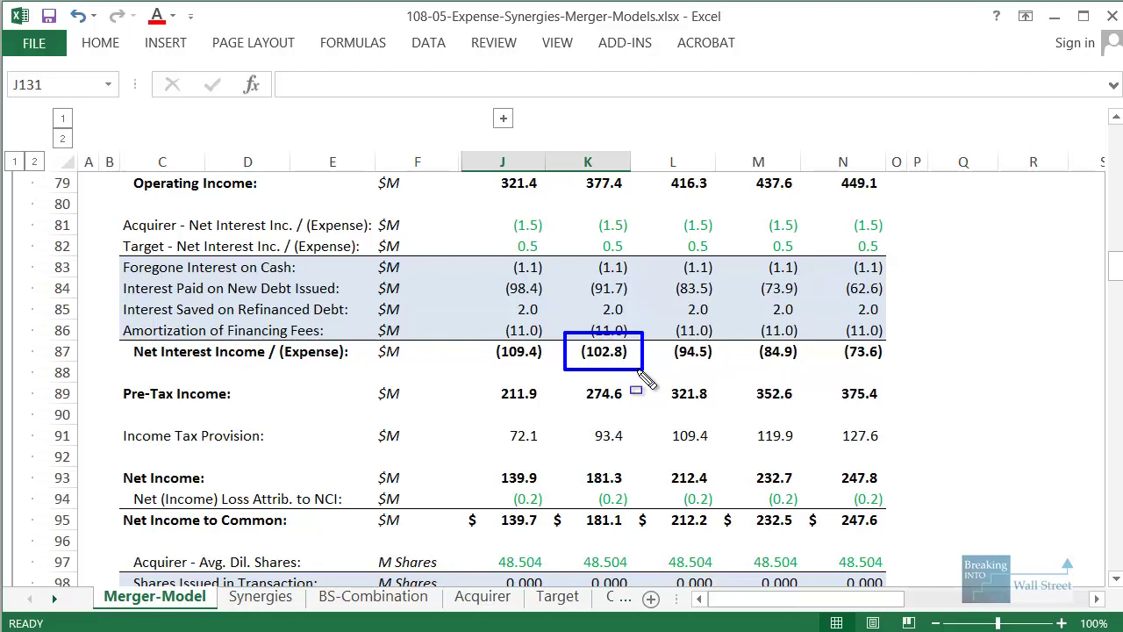
pyautogui.press('Escape')
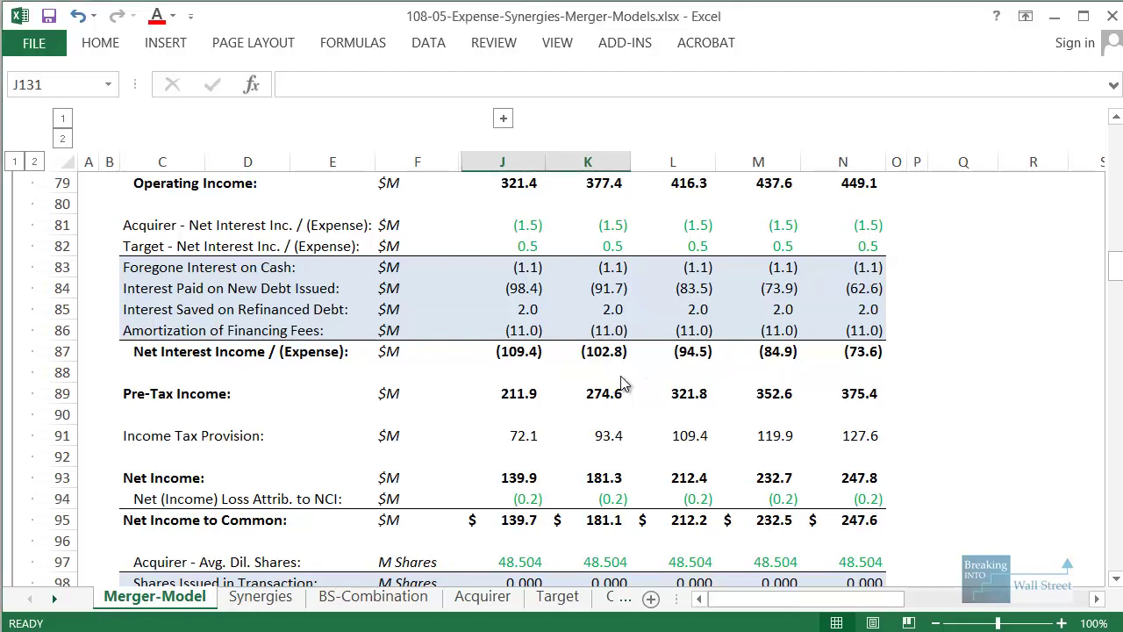
pyautogui.scroll(-14, 621, 383)
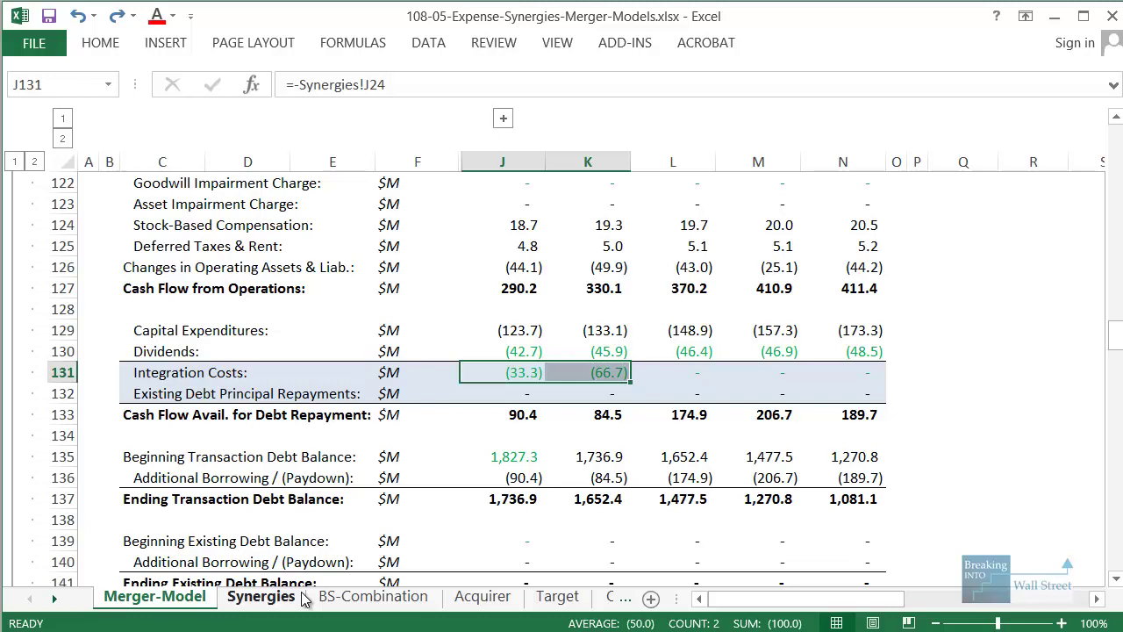
# Step: Return to the Synergies sheet notes and highlight the whole Oversight #3: It Takes Money to Realize Synergies section
pyautogui.click(263, 597)
pyautogui.scroll(-1, 962, 560)
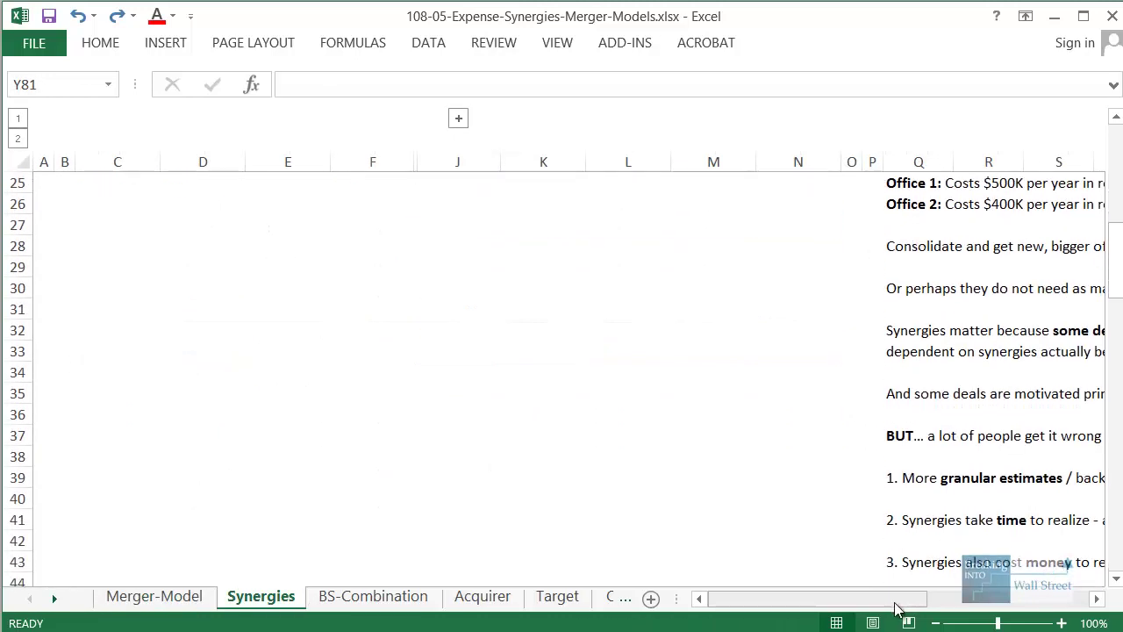
pyautogui.hscroll(4, 897, 607)
pyautogui.scroll(-13, 860, 535)
pyautogui.scroll(-2, 446, 476)
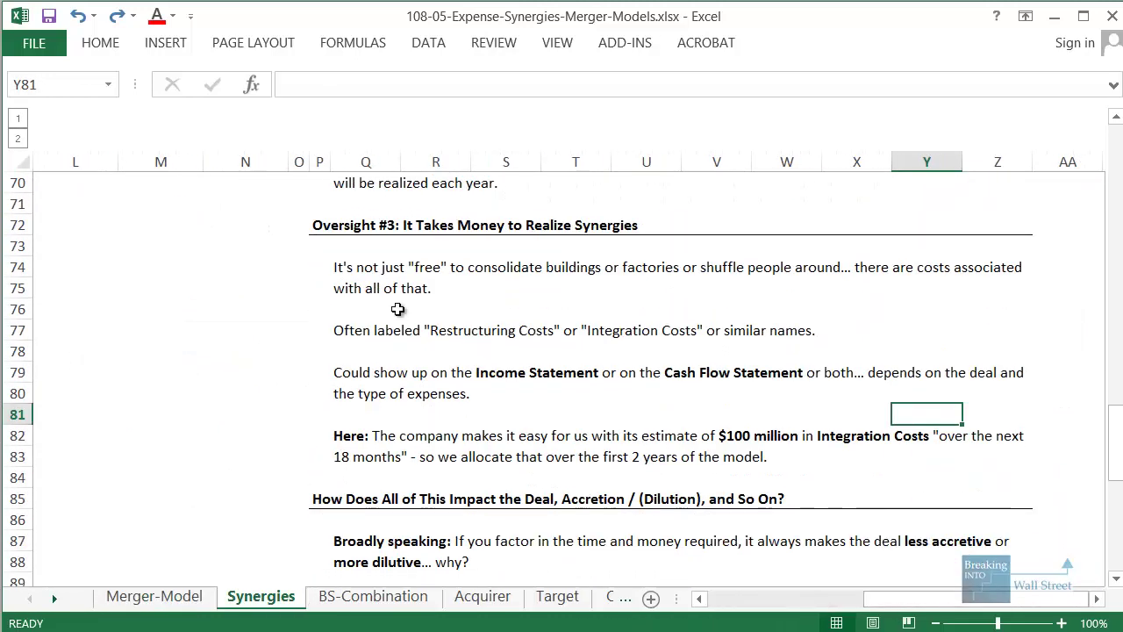
pyautogui.moveTo(321, 227); pyautogui.dragTo(1000, 448)
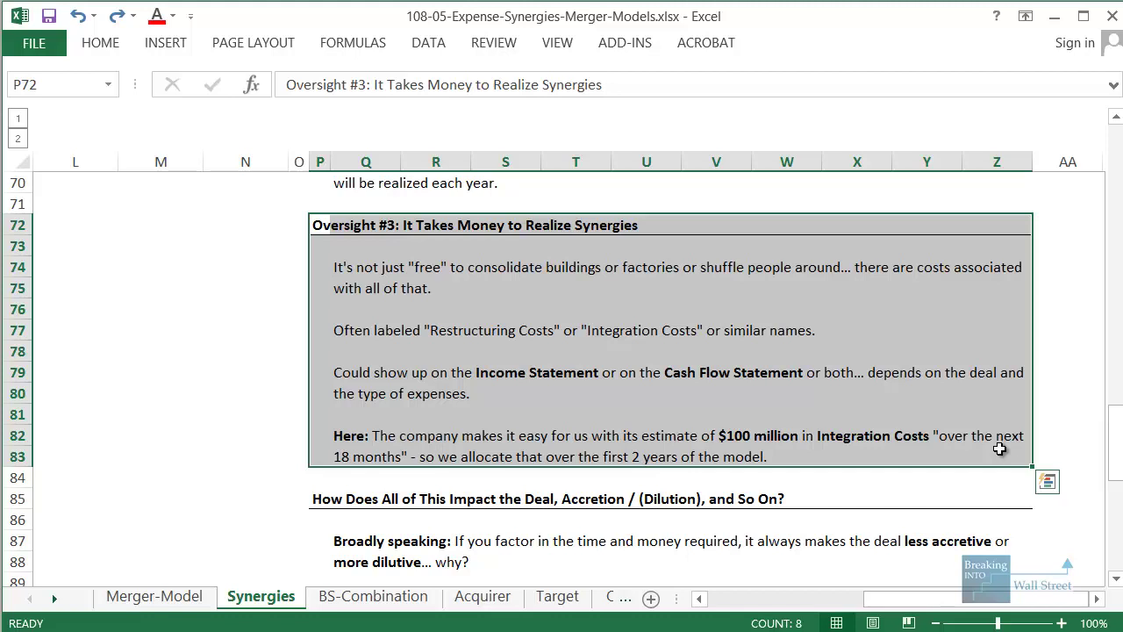
# Step: Highlight the How Does All of This Impact the Deal, Accretion / (Dilution), and So On? section, then deselect it
pyautogui.scroll(-4, 935, 489)
pyautogui.moveTo(321, 246); pyautogui.dragTo(989, 466)
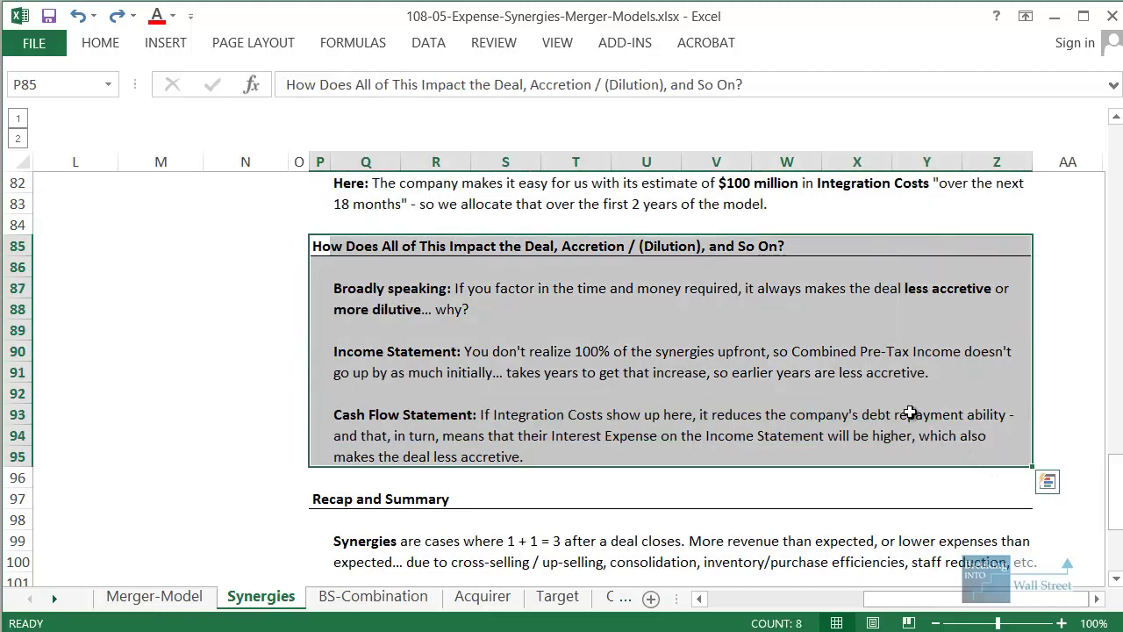
pyautogui.click(854, 416)
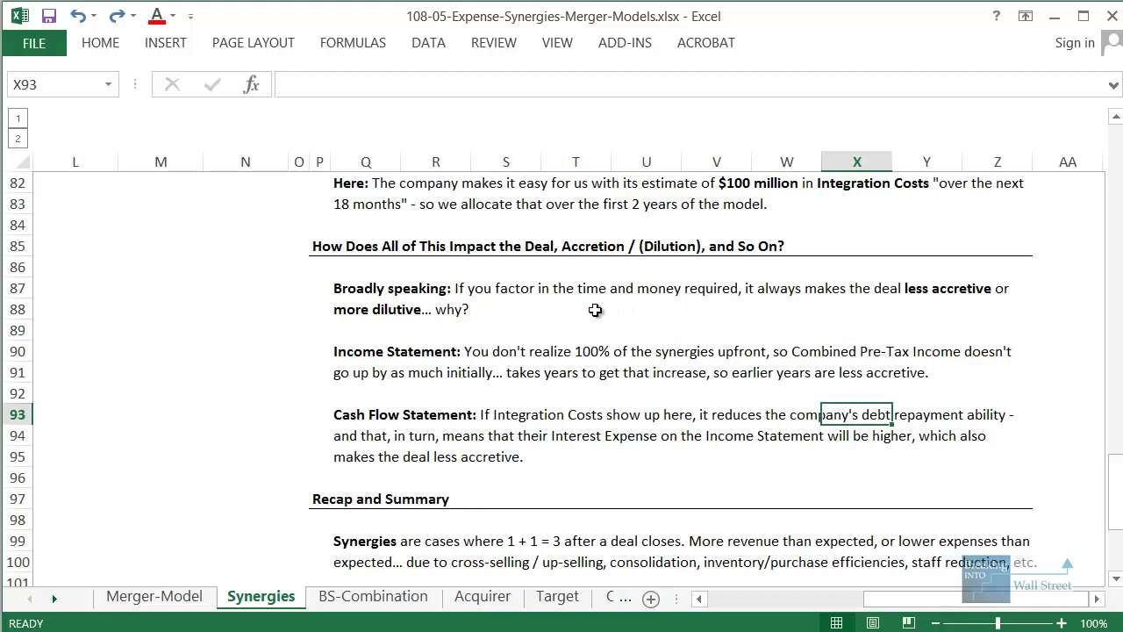
# Step: Box the Broadly speaking, Income Statement and Cash Flow Statement paragraphs one after another, then clear the boxes
pyautogui.moveTo(328, 277); pyautogui.dragTo(1034, 321)
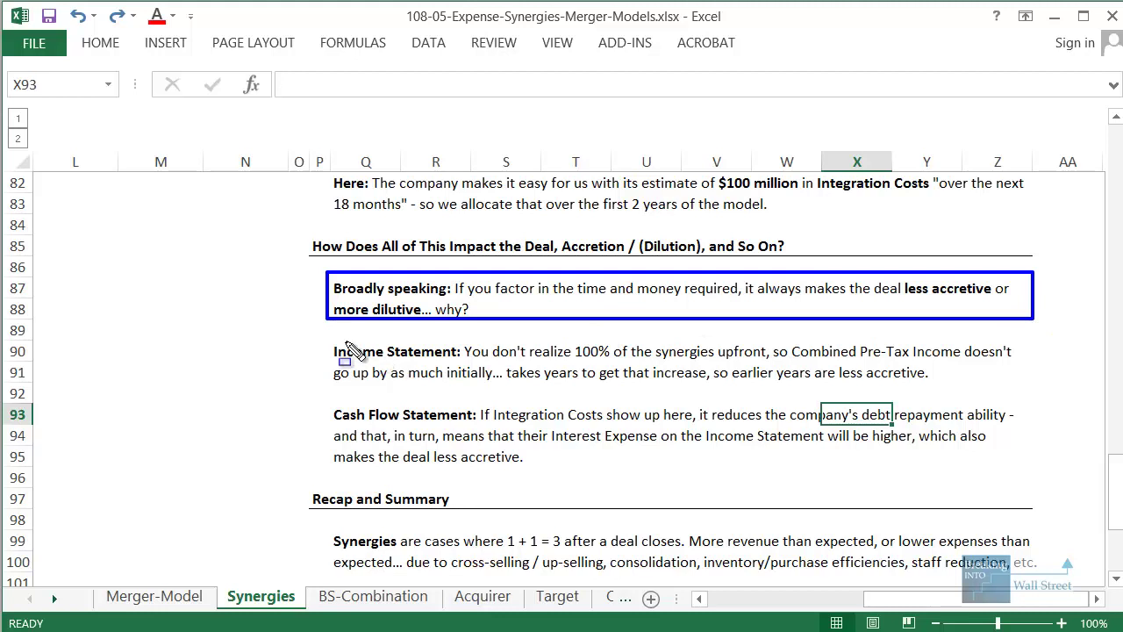
pyautogui.moveTo(332, 333)
pyautogui.mouseDown()
pyautogui.moveTo(965, 379)
pyautogui.moveTo(1032, 400)
pyautogui.mouseUp()
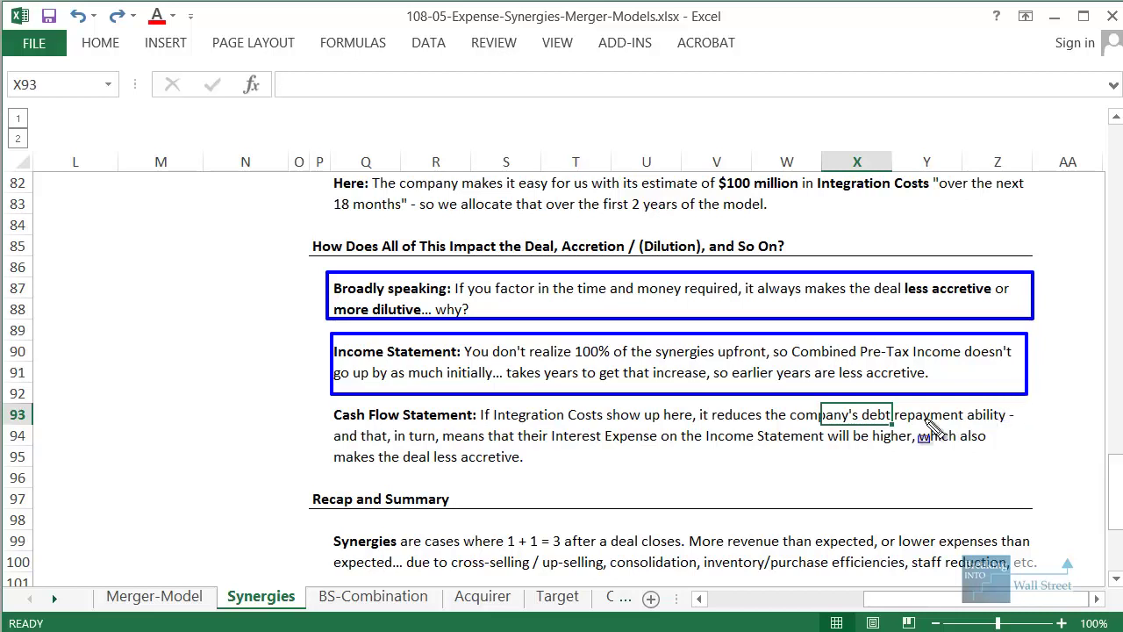
pyautogui.moveTo(328, 402)
pyautogui.mouseDown()
pyautogui.moveTo(1007, 481)
pyautogui.moveTo(1010, 466)
pyautogui.moveTo(1020, 472)
pyautogui.mouseUp()
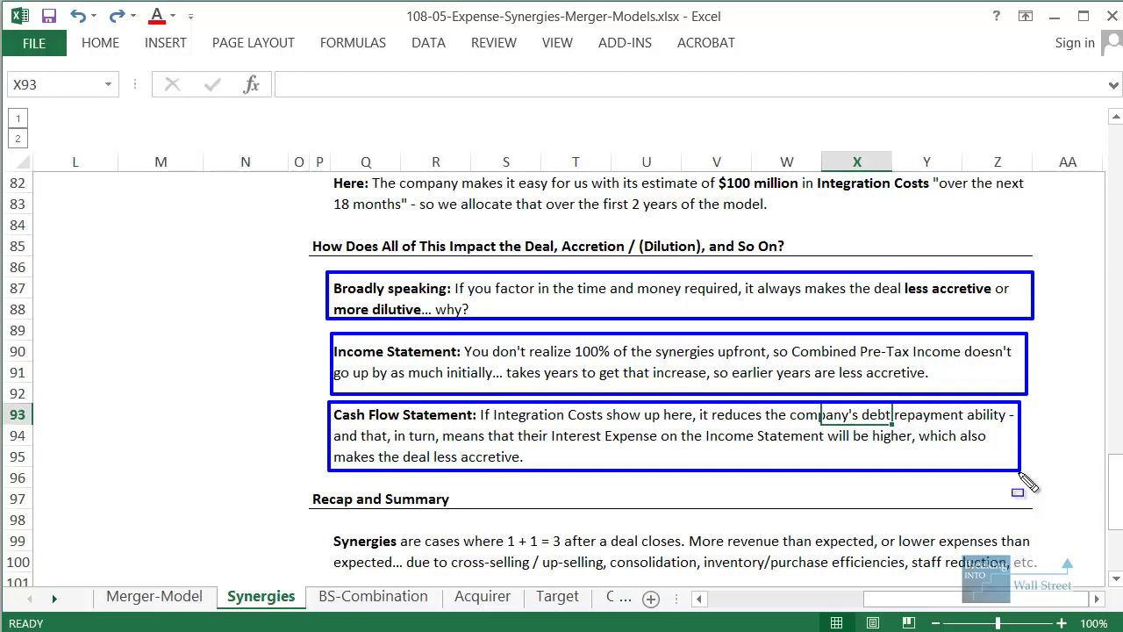
pyautogui.press('Escape')
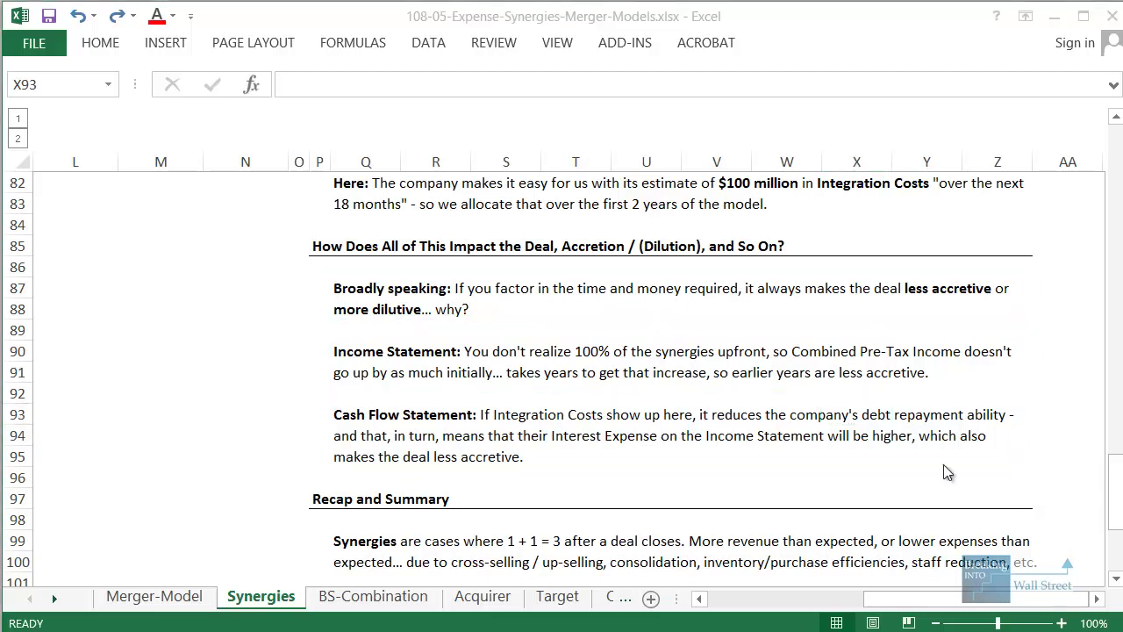
# Step: Highlight the deal impact section again, then deselect it and bring up the Recap and Summary notes with the three pitfalls
pyautogui.scroll(-3, 228, 360)
pyautogui.scroll(1, 304, 328)
pyautogui.moveTo(308, 246); pyautogui.dragTo(1000, 456)
pyautogui.scroll(-2, 1015, 442)
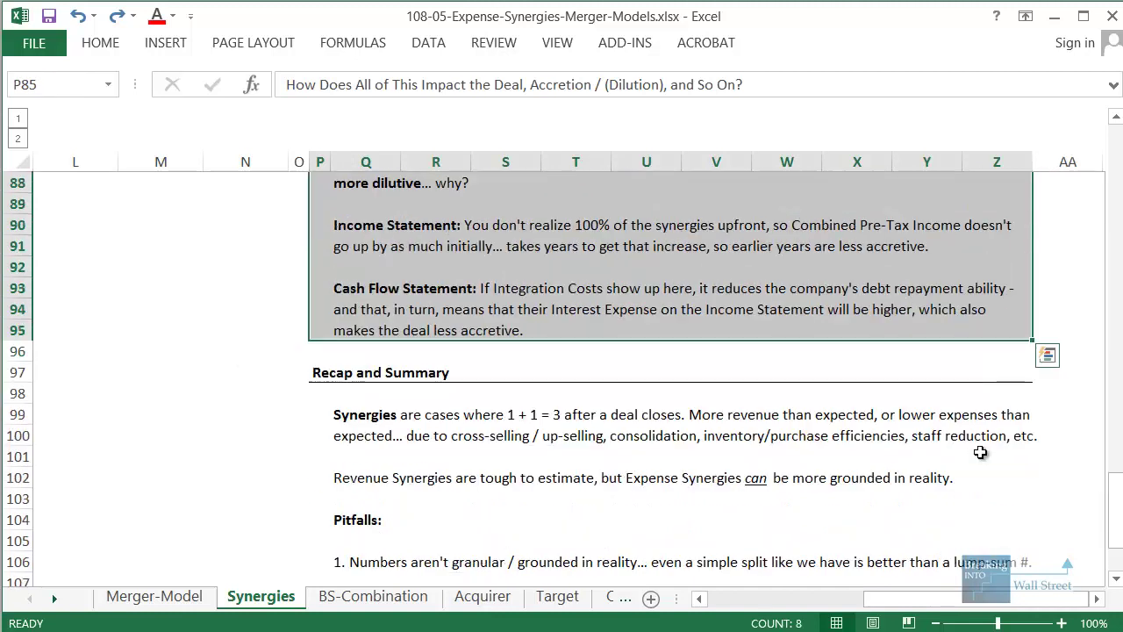
pyautogui.scroll(-1, 971, 442)
pyautogui.click(970, 442)
pyautogui.scroll(-1, 970, 442)
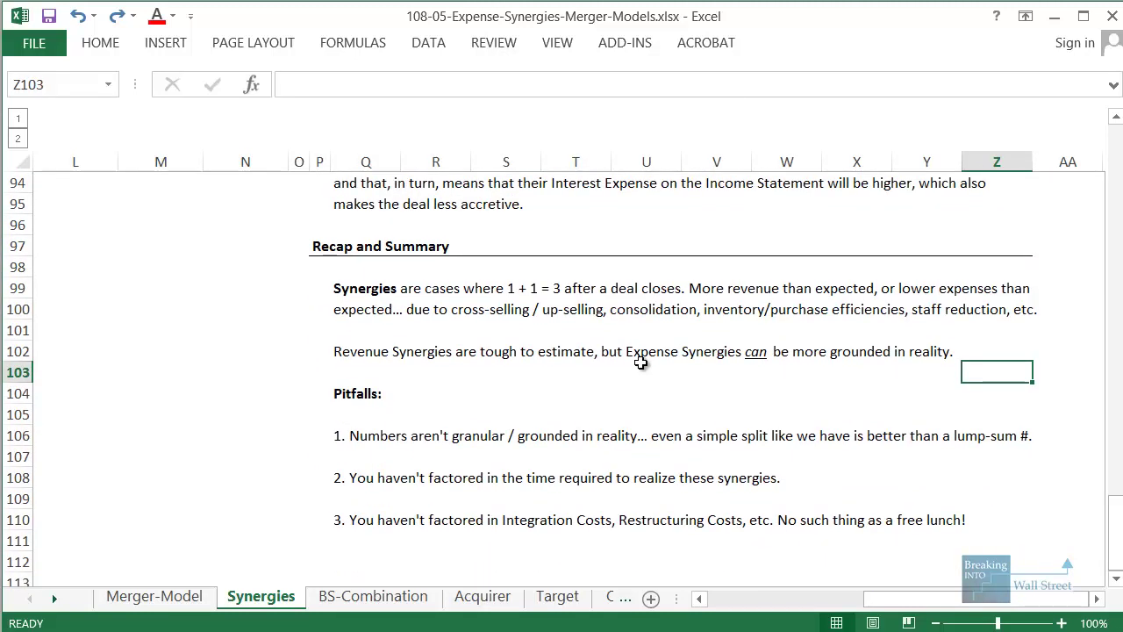